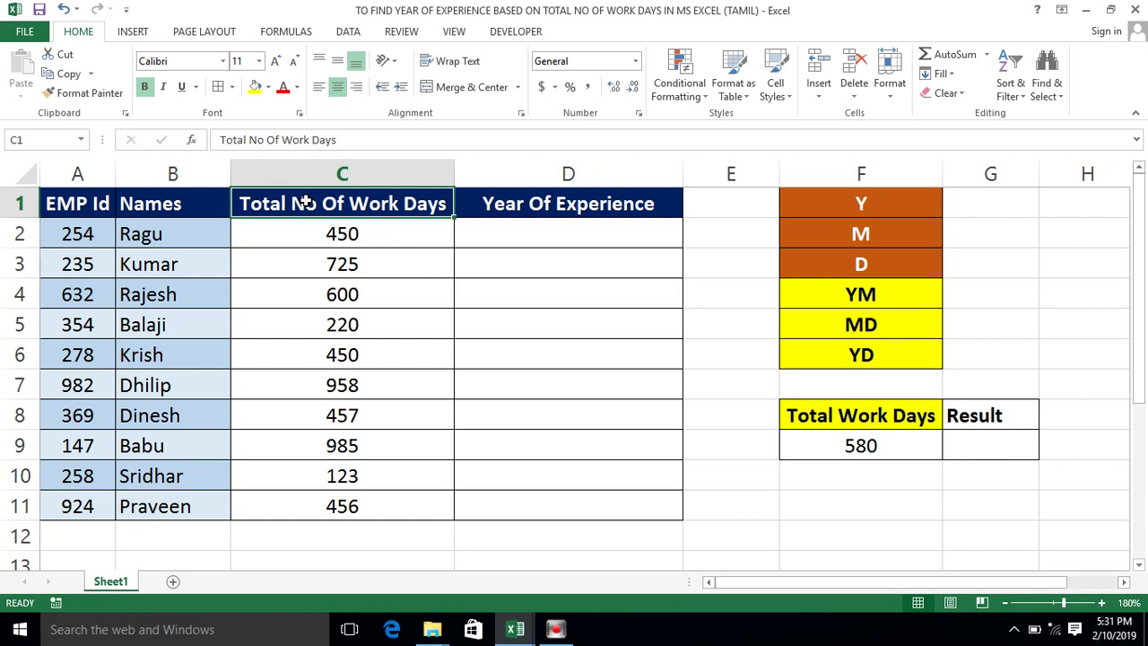
pyautogui.click(310, 225)
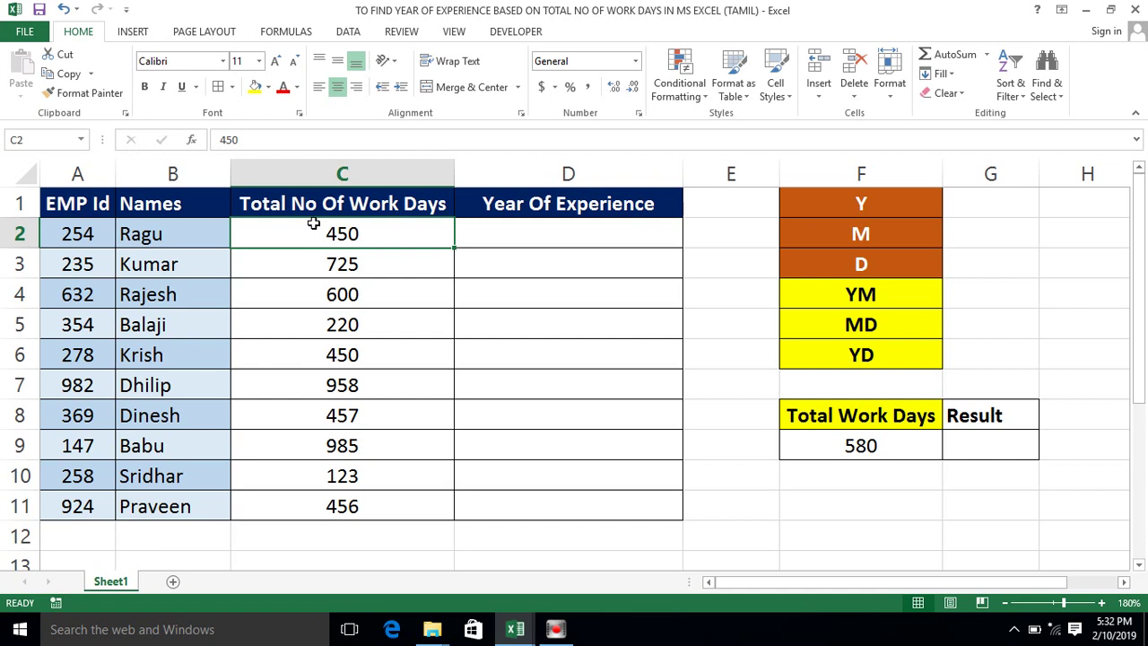
pyautogui.click(344, 172)
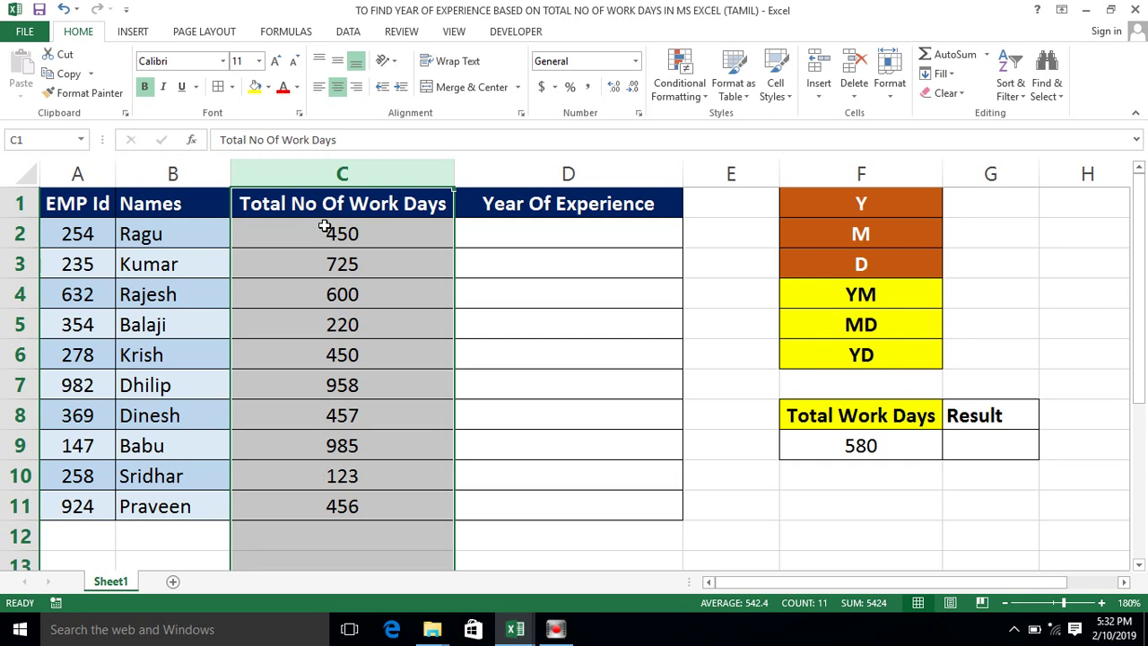
pyautogui.click(423, 234)
# Step: Switch to the DATEDIF example workbook, examine its Date Of Joining, Today Date and Years Of Experience columns, and return to the work-days workbook
pyautogui.hotkey('alt', 'Tab')
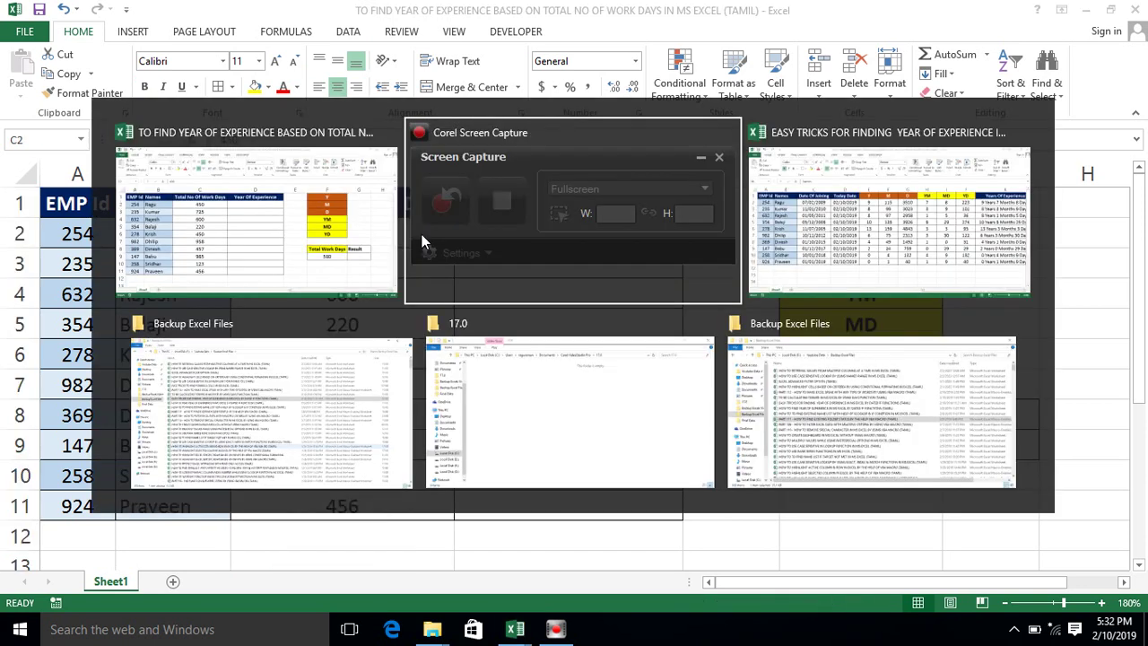
pyautogui.hotkey('alt', 'Tab')
pyautogui.click(276, 229)
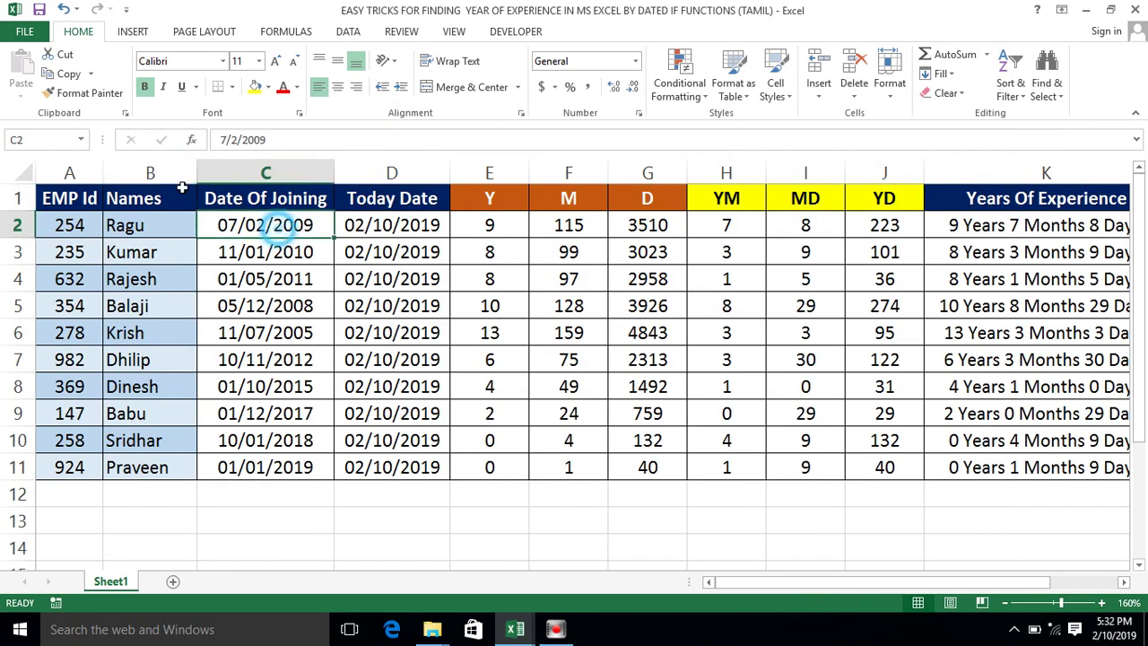
pyautogui.click(70, 199)
pyautogui.click(266, 170)
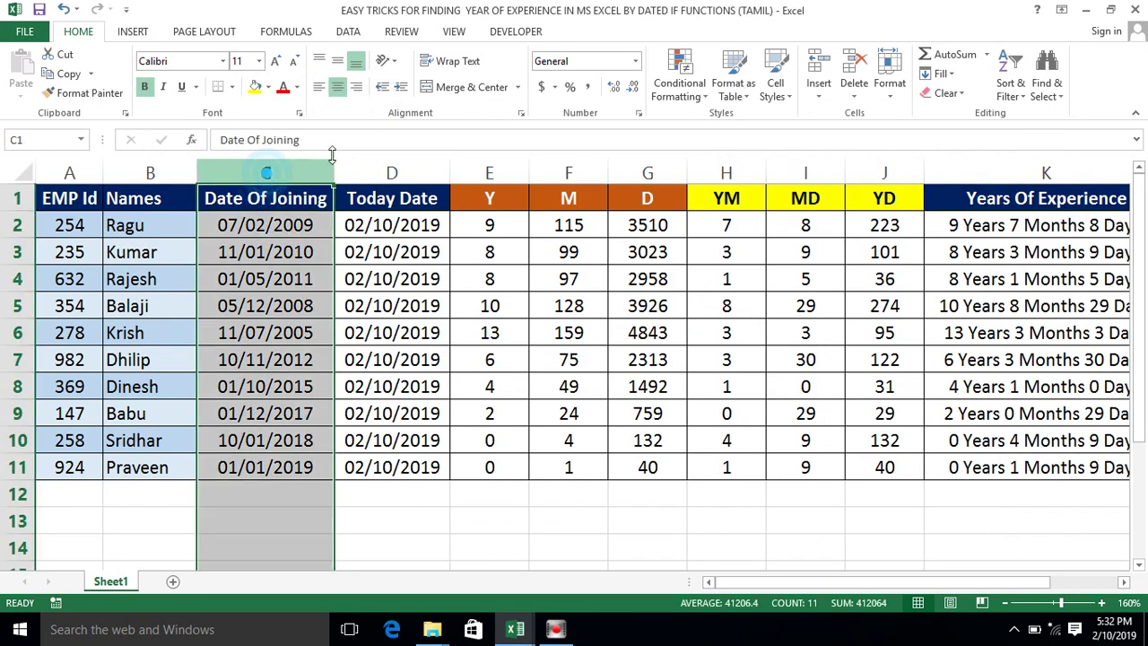
pyautogui.click(391, 171)
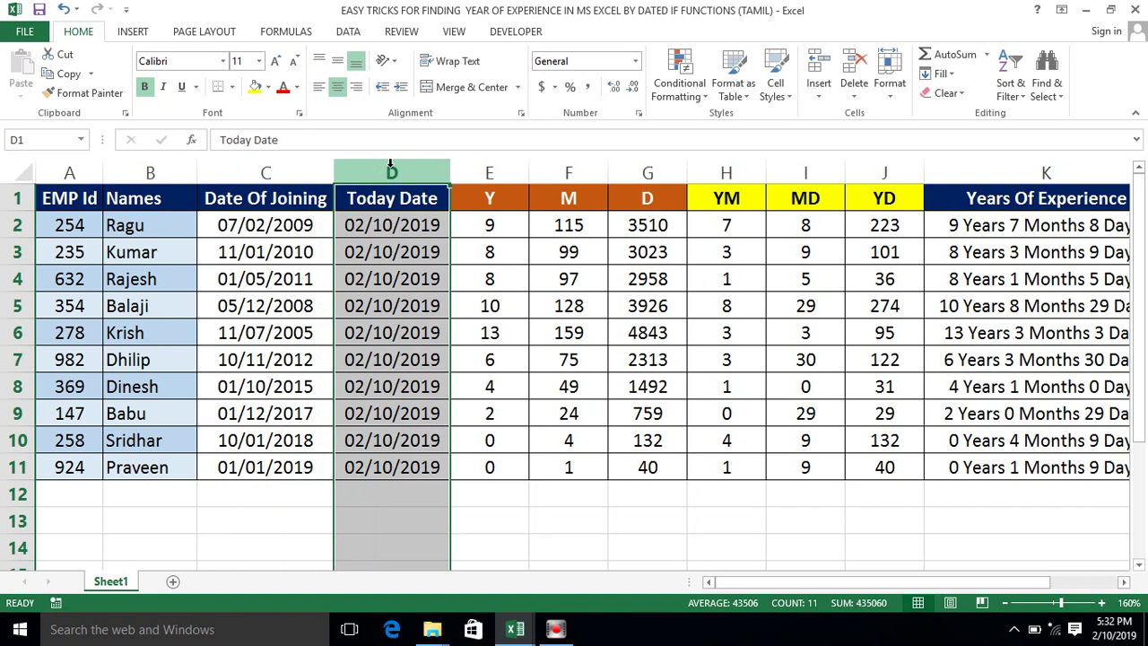
pyautogui.click(326, 224)
pyautogui.click(1009, 223)
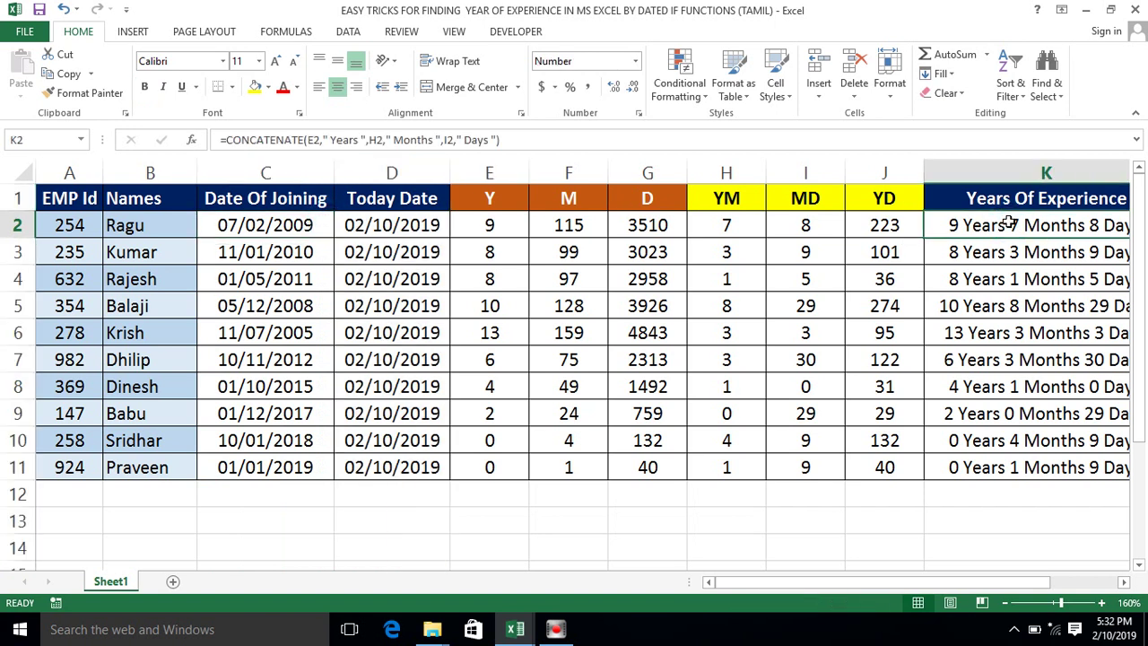
pyautogui.press('Right')
pyautogui.press('Left')
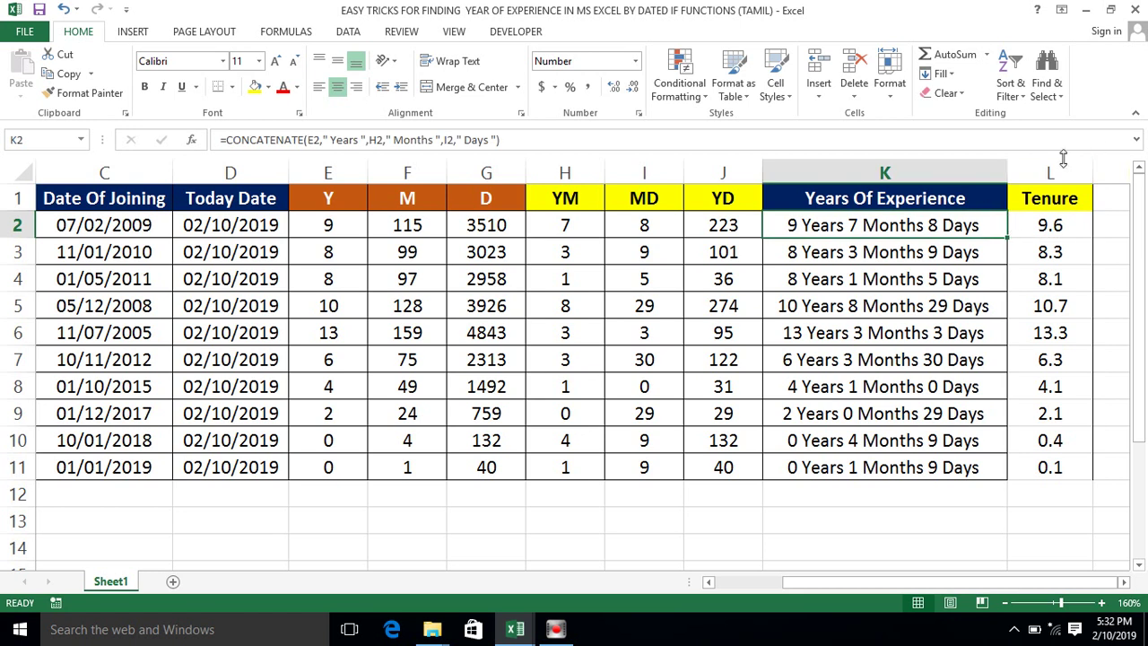
pyautogui.click(920, 166)
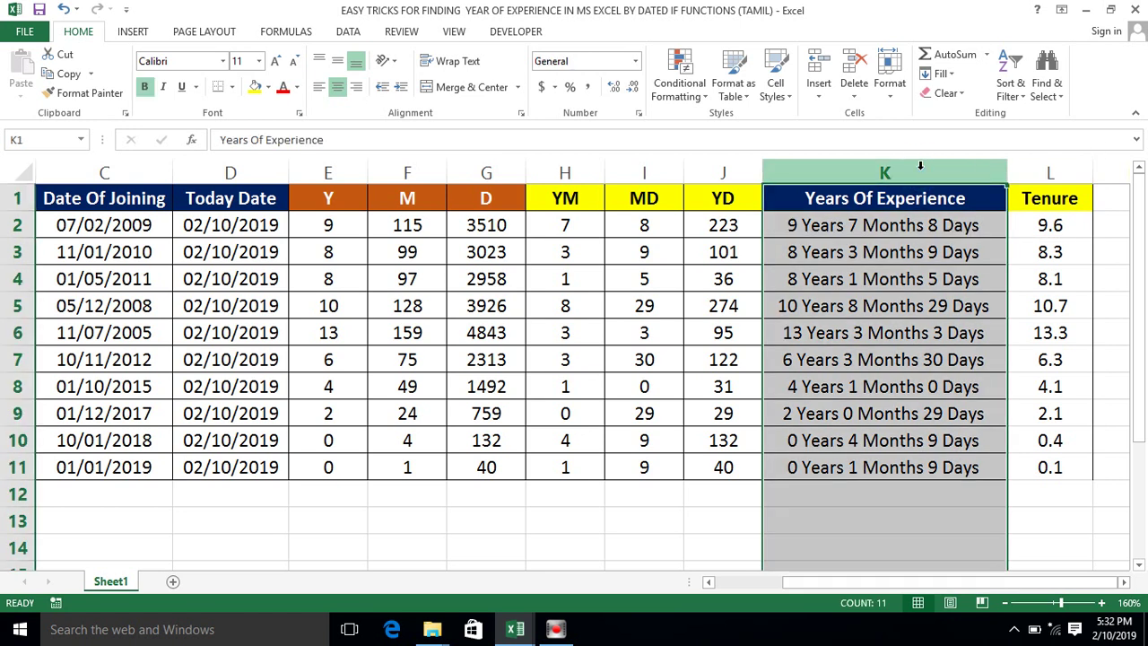
pyautogui.click(518, 201)
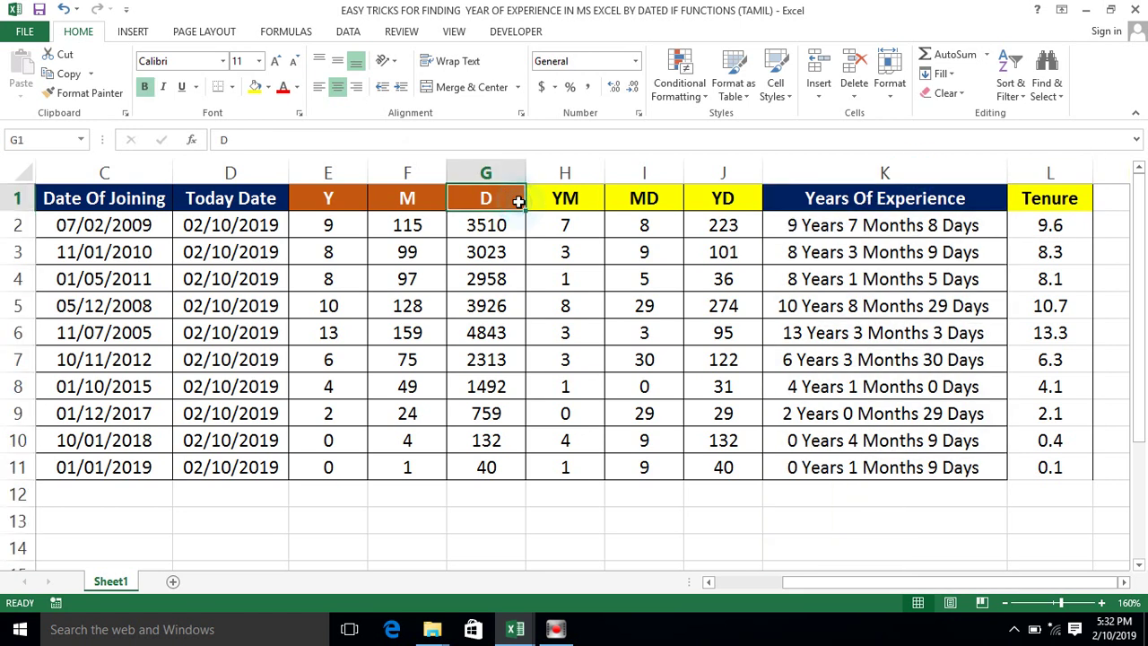
pyautogui.click(815, 172)
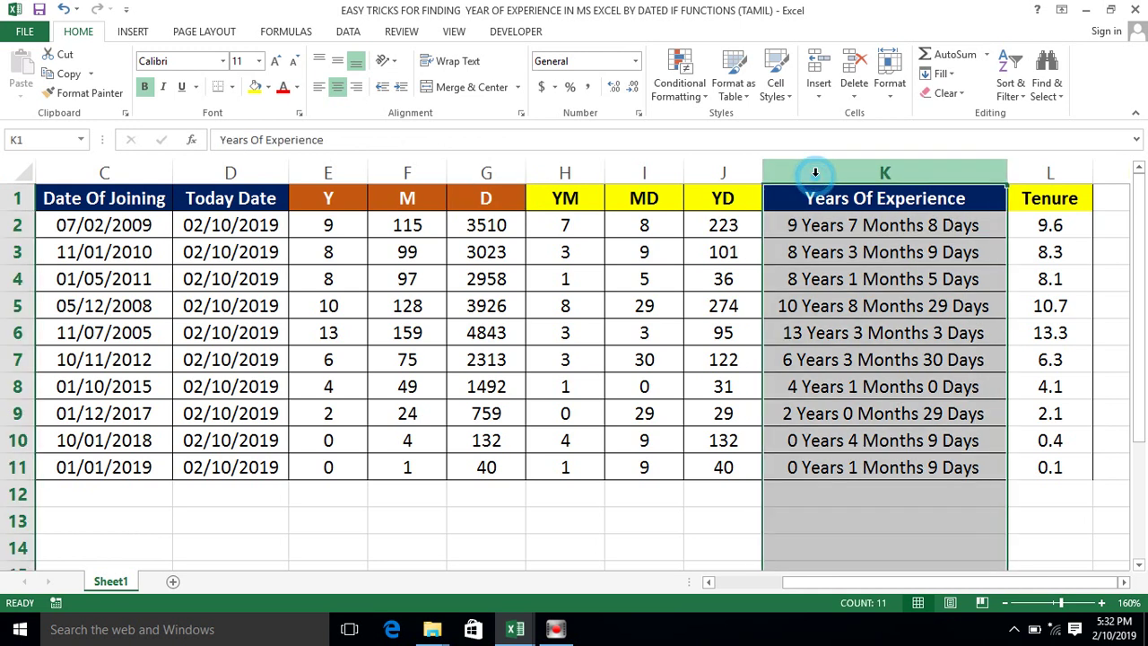
pyautogui.hotkey('ctrl', 'Home')
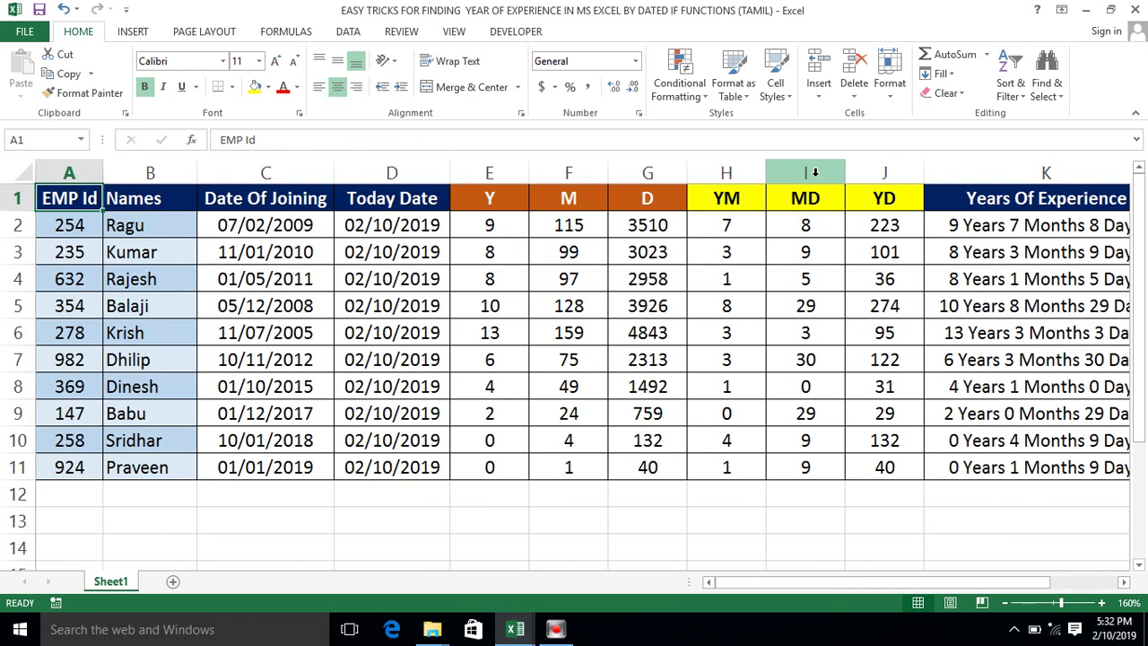
pyautogui.hotkey('alt', 'Tab')
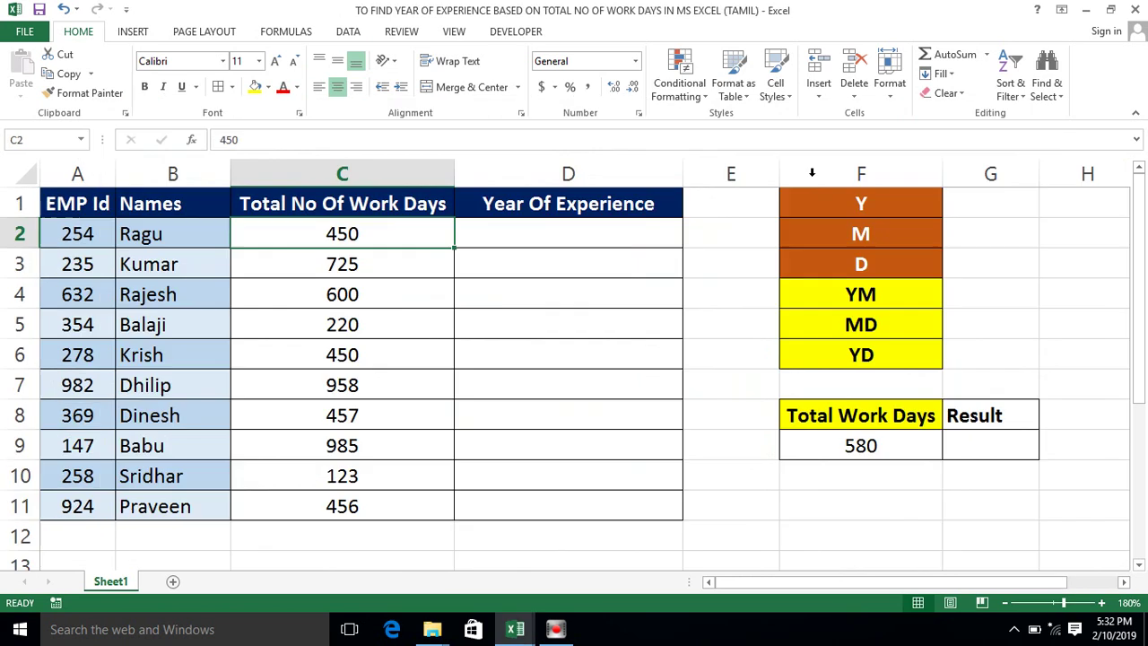
pyautogui.click(339, 172)
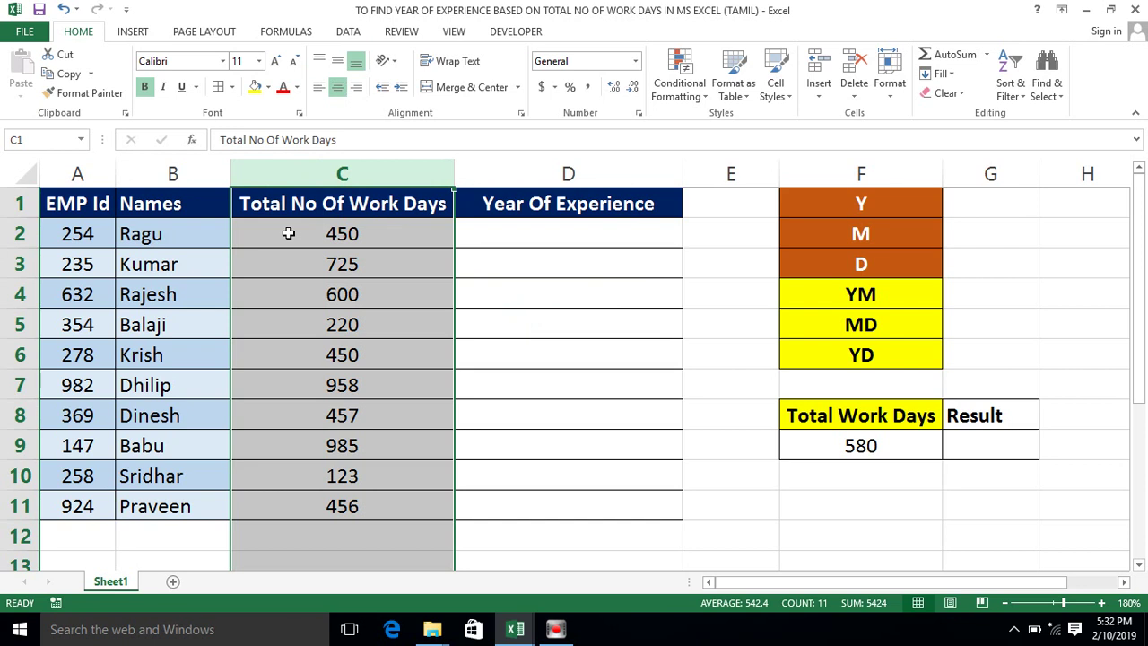
pyautogui.click(497, 233)
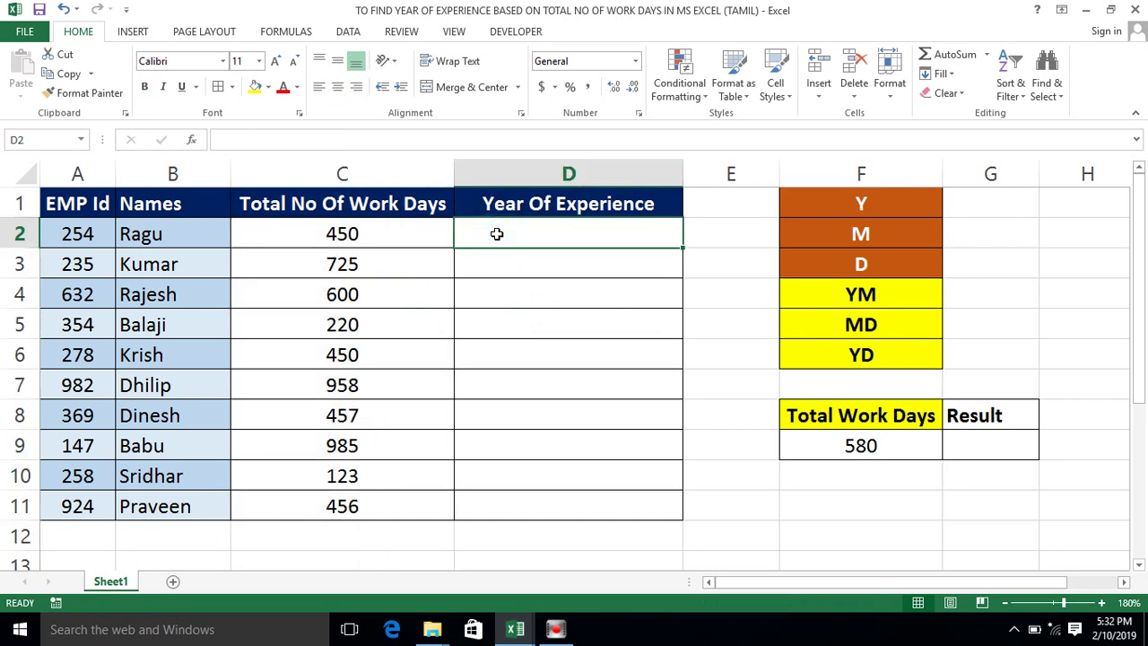
pyautogui.click(378, 228)
pyautogui.click(514, 231)
pyautogui.moveTo(857, 205); pyautogui.dragTo(859, 340)
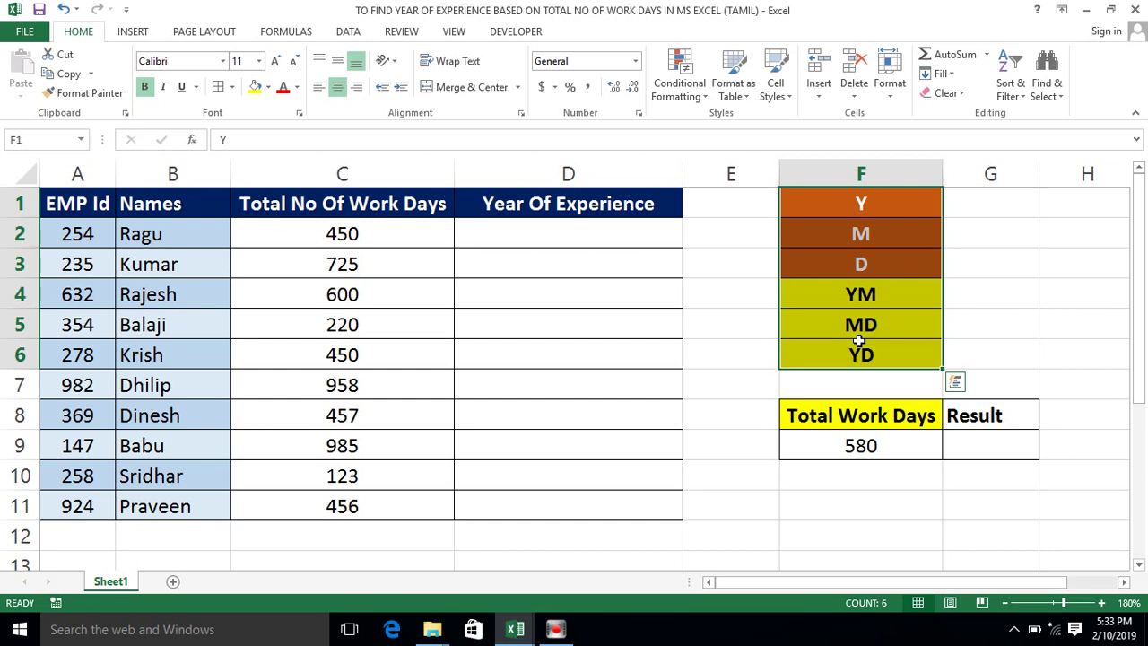
# Step: Enter the formula =DATEDIF(0,C2,"Y") in D2 to calculate the full years from the total work days
pyautogui.click(585, 258)
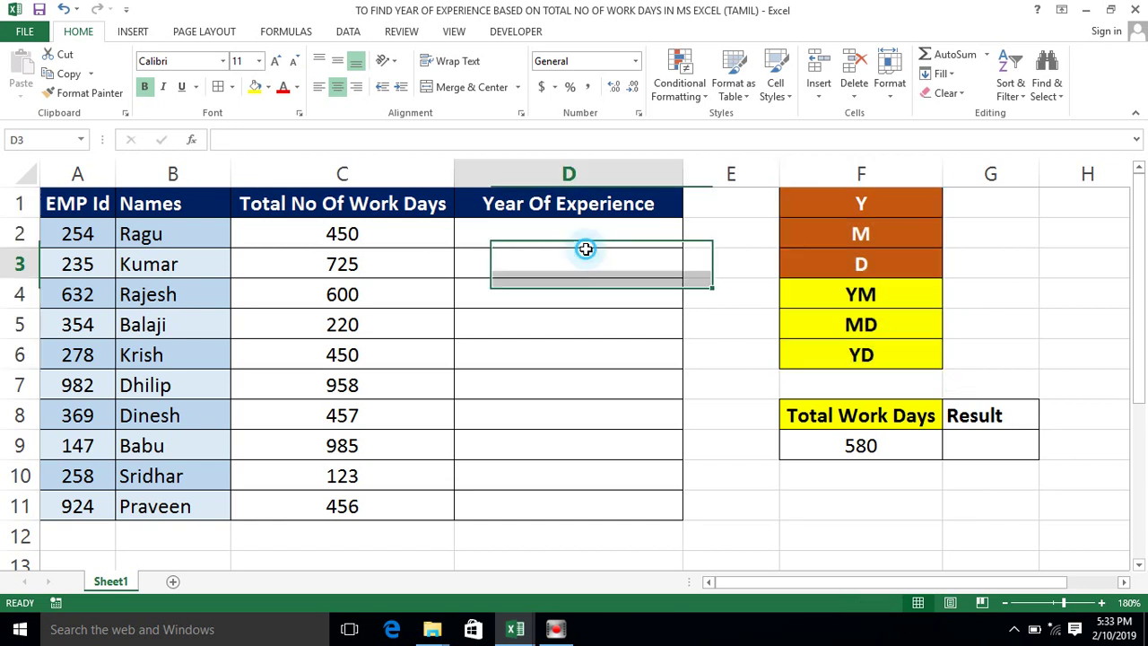
pyautogui.click(573, 229)
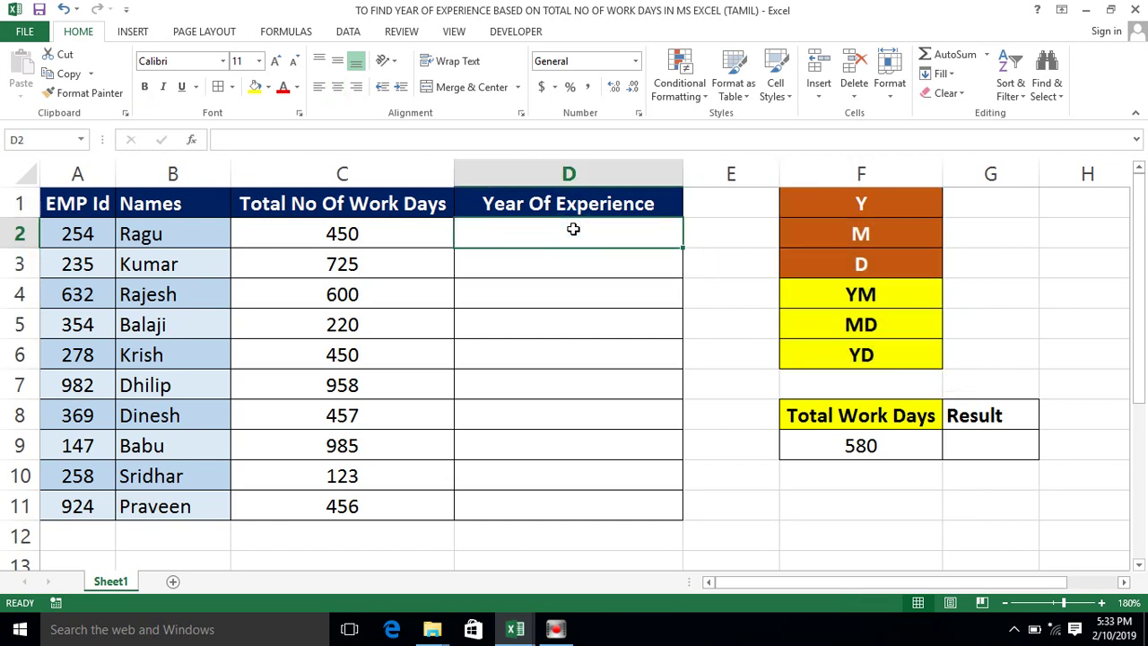
pyautogui.write('=')
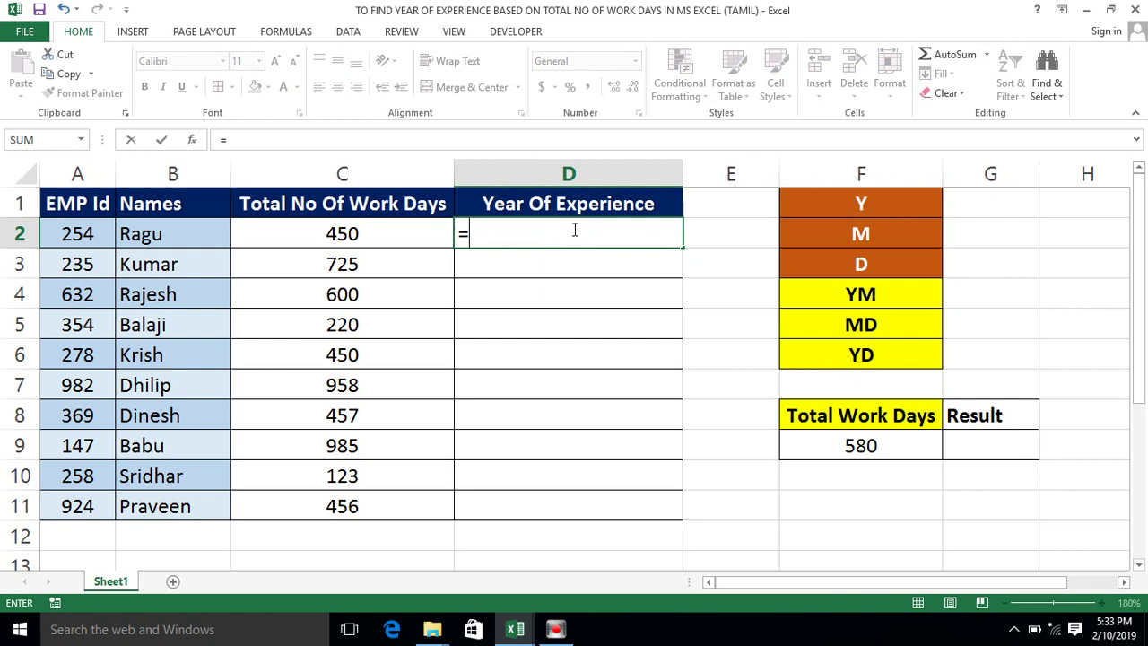
pyautogui.write('DA')
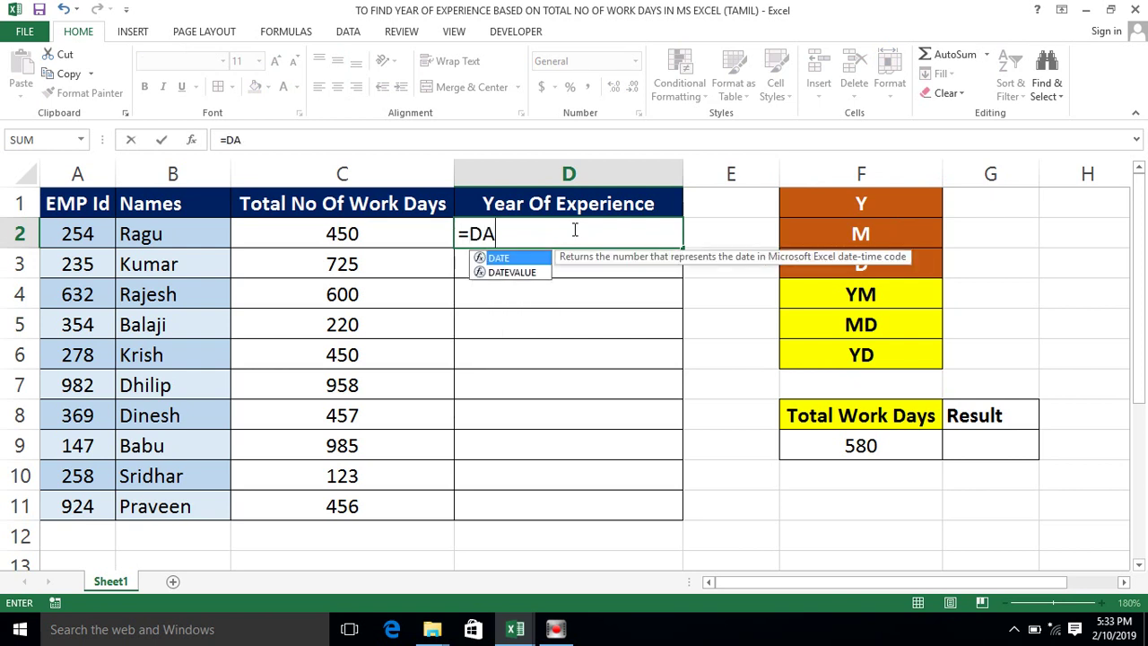
pyautogui.write('TEDIF(')
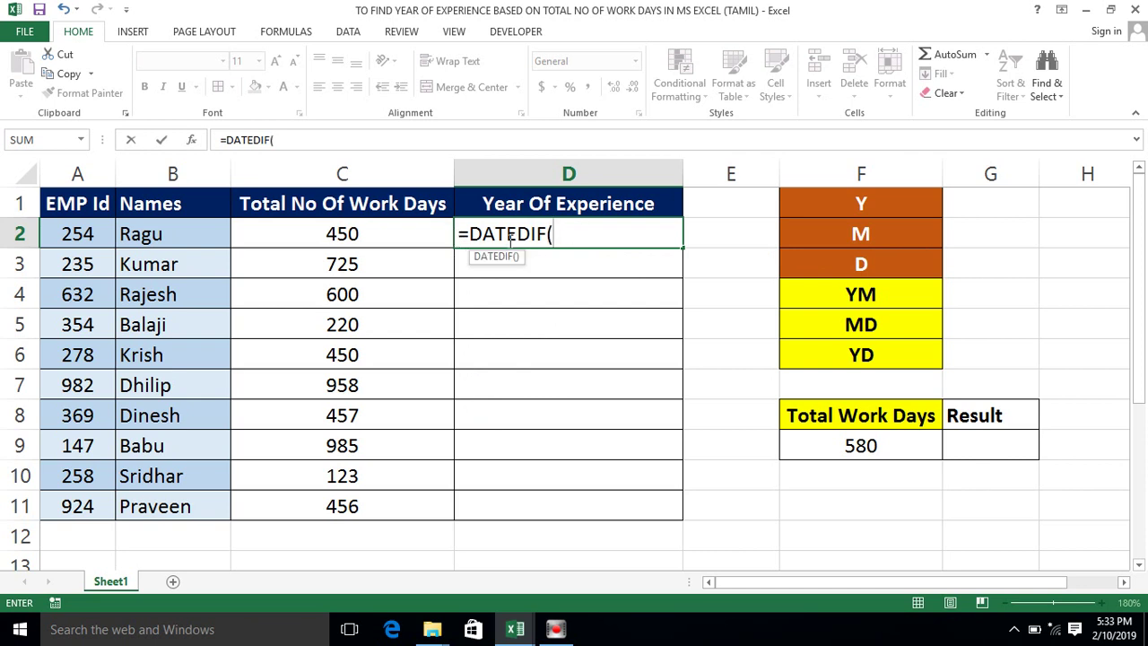
pyautogui.write('0')
pyautogui.write(',')
pyautogui.click(338, 232)
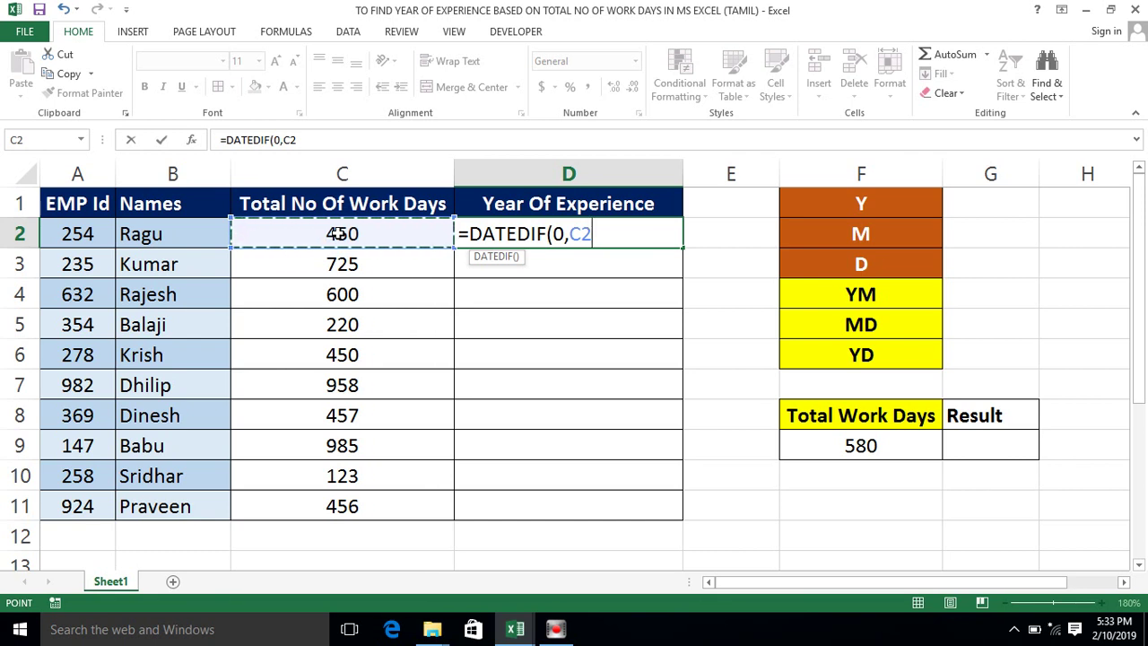
pyautogui.write(',')
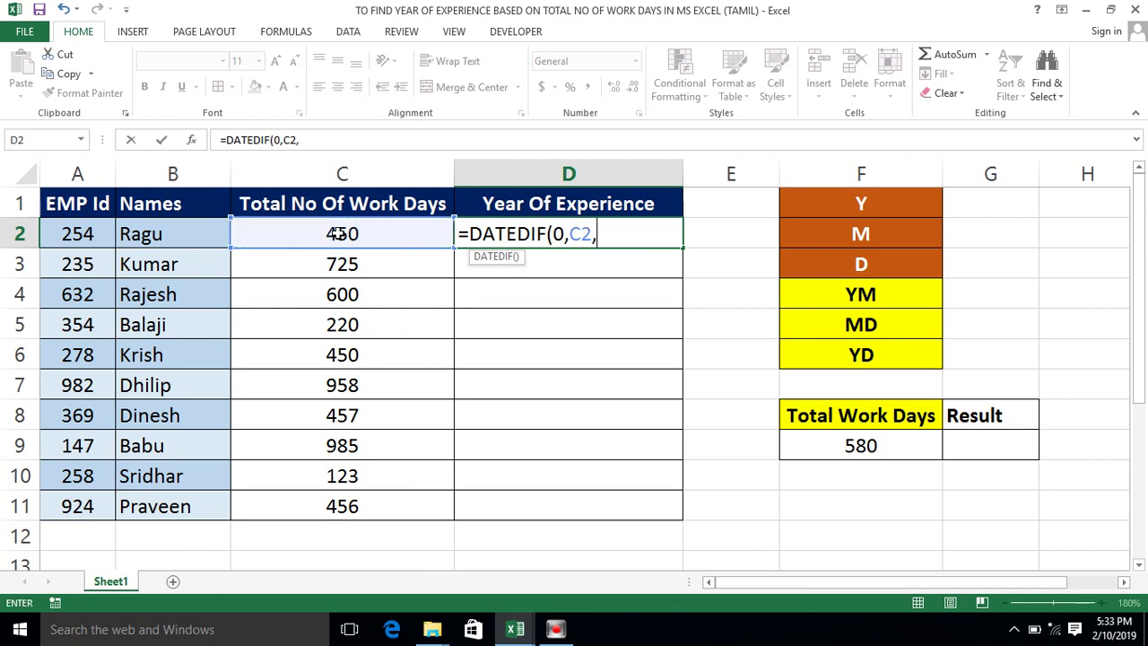
pyautogui.write('"Y")')
pyautogui.press('Return')
# Step: Center the contents of the Year Of Experience column horizontally
pyautogui.click(509, 234)
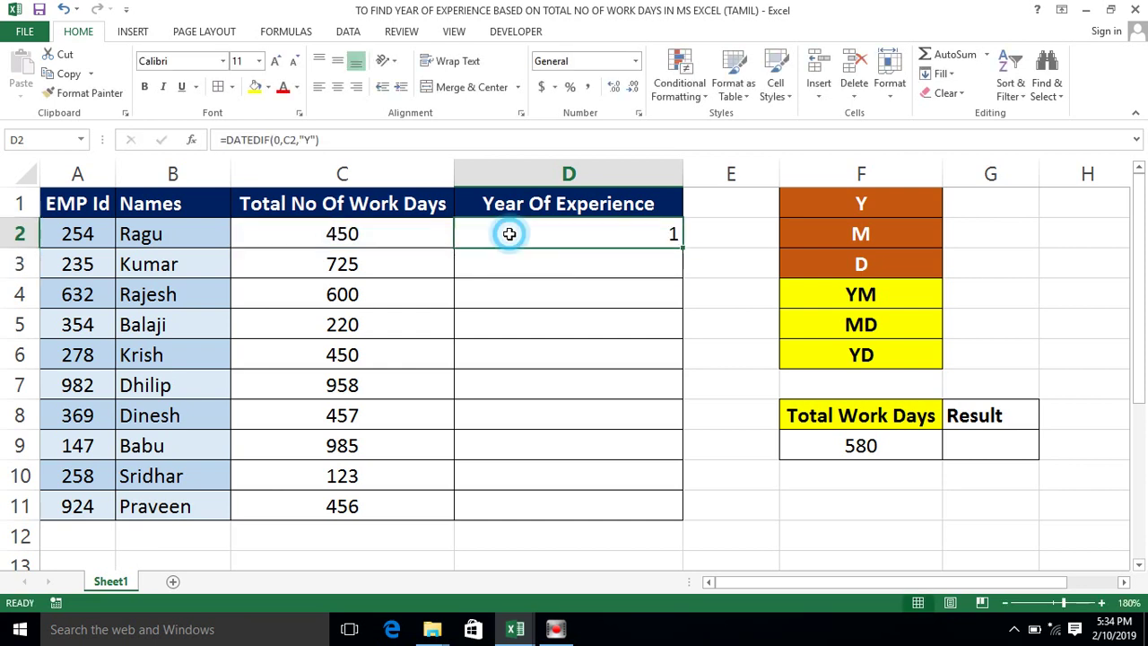
pyautogui.click(568, 173)
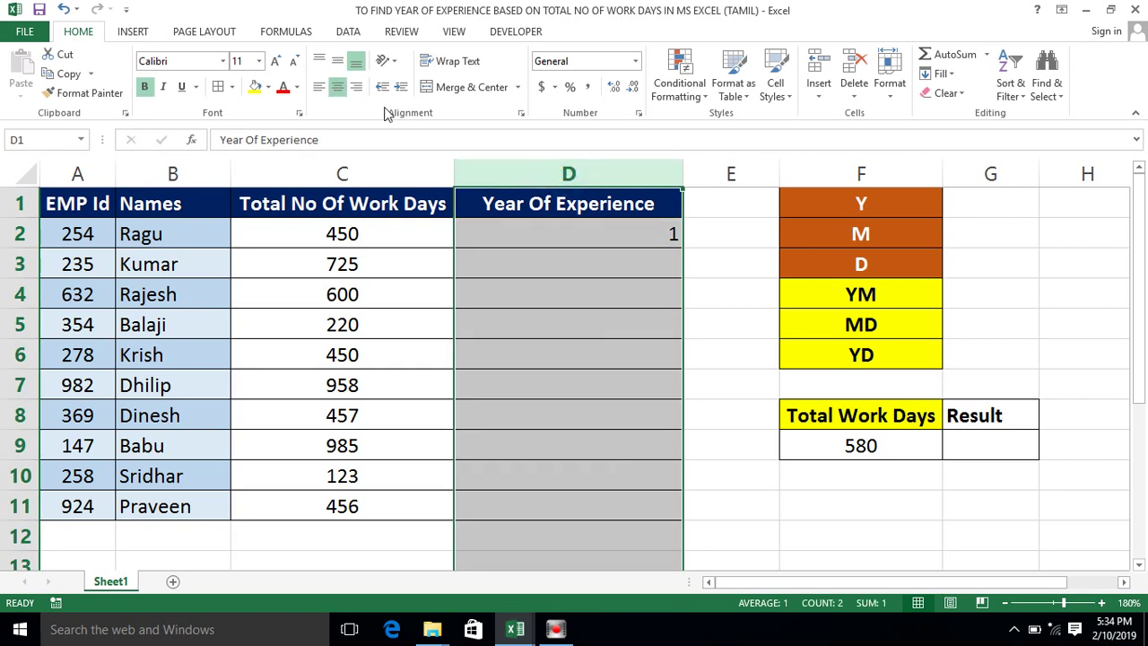
pyautogui.click(338, 88)
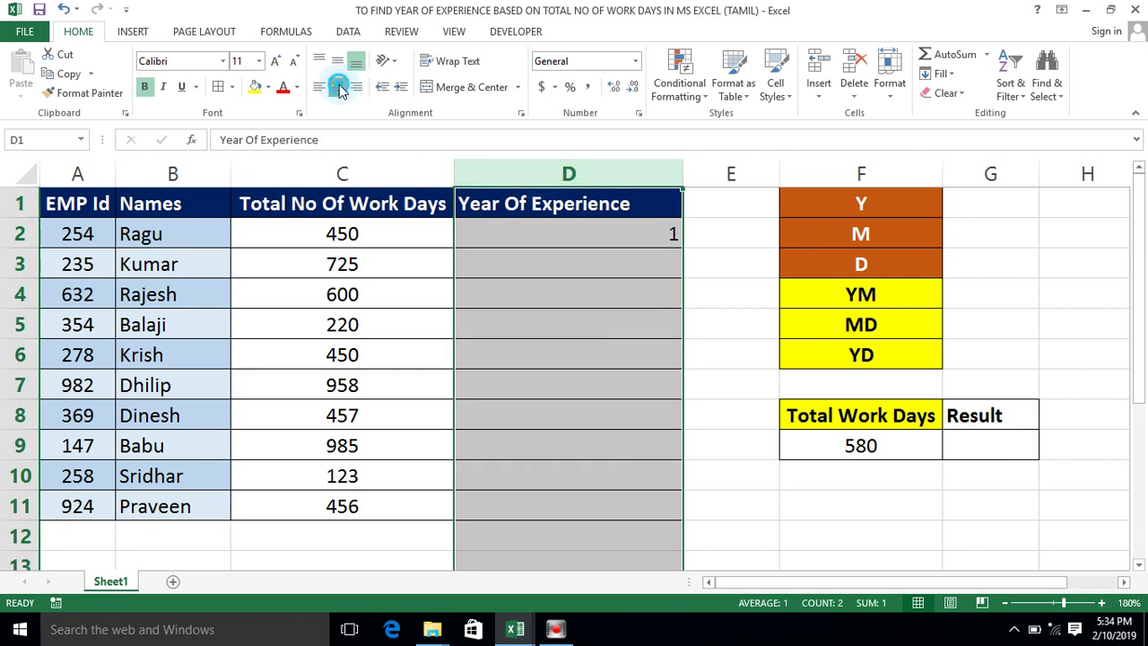
pyautogui.click(338, 88)
pyautogui.click(550, 239)
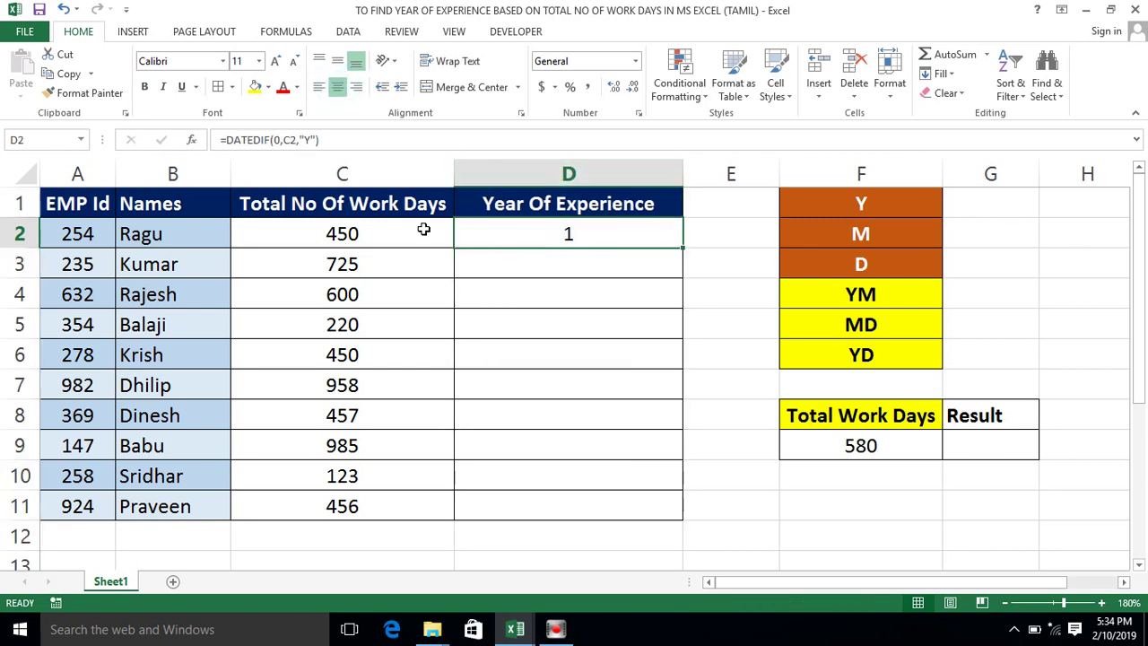
# Step: Extend the DATEDIF formula in D2 with the text label &" Years "
pyautogui.click(380, 229)
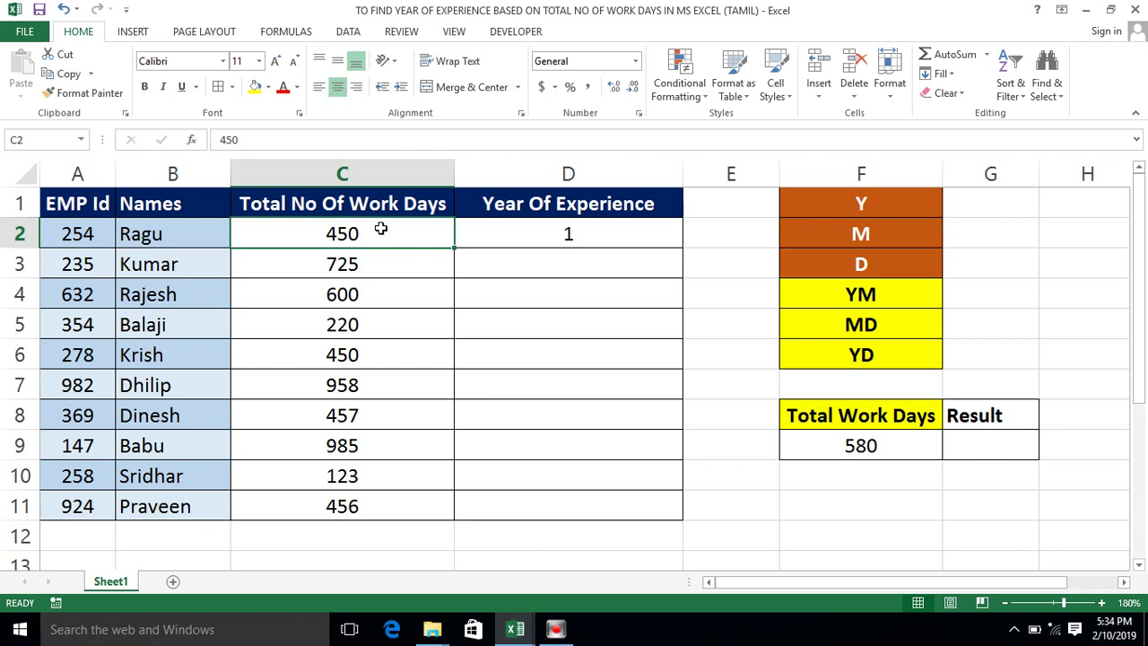
pyautogui.click(531, 233)
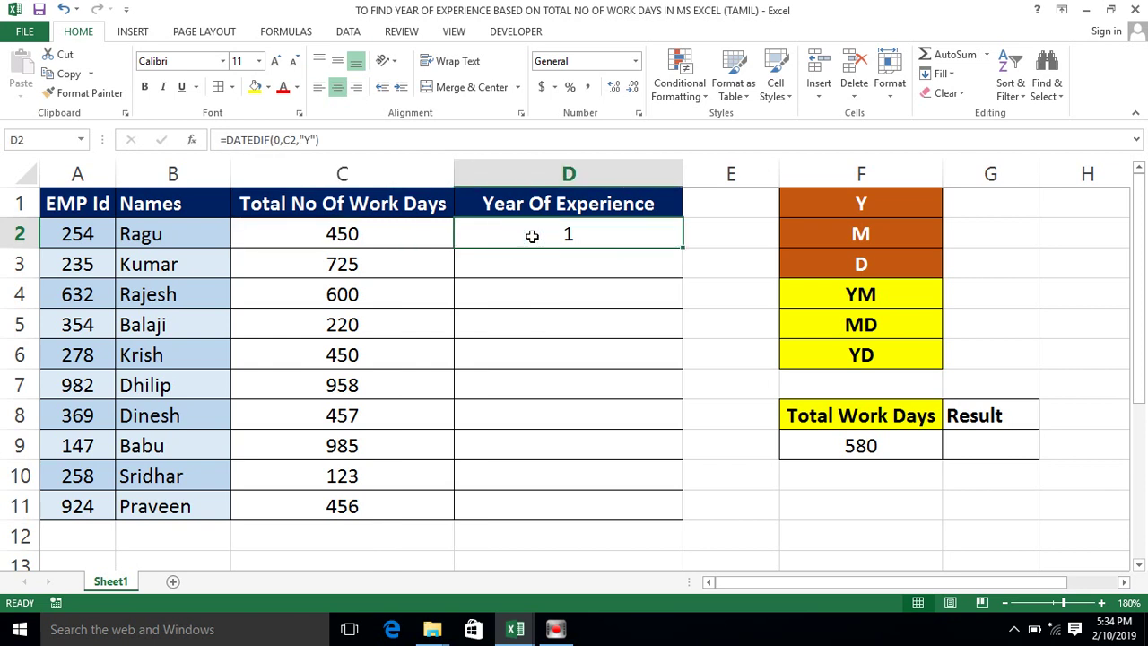
pyautogui.press('F2')
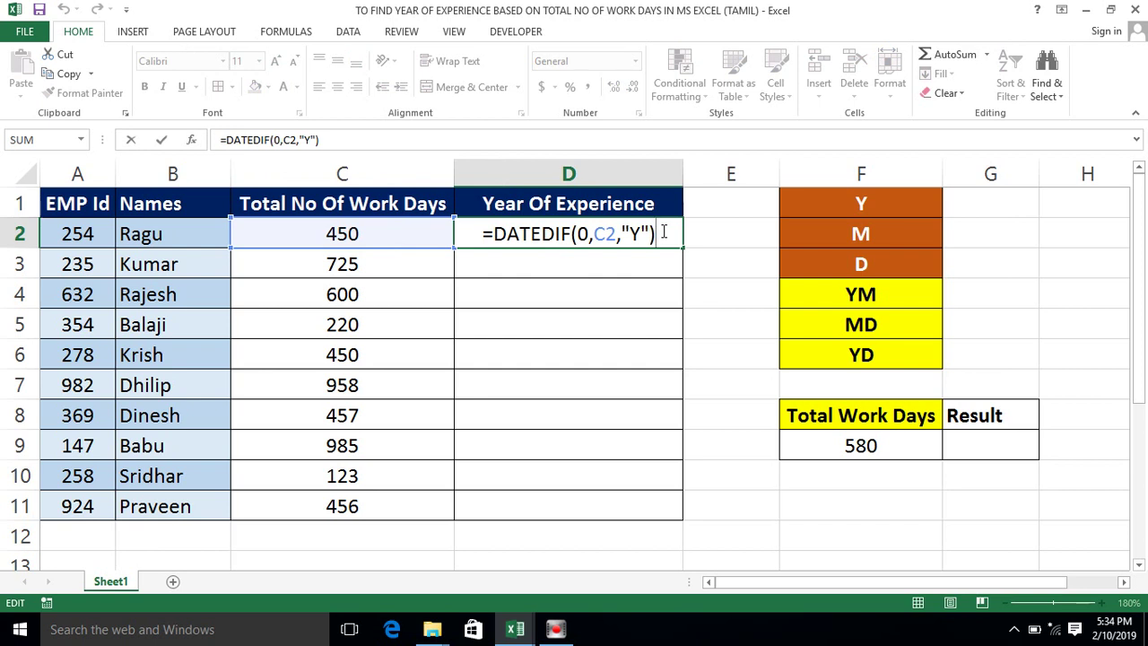
pyautogui.write('&')
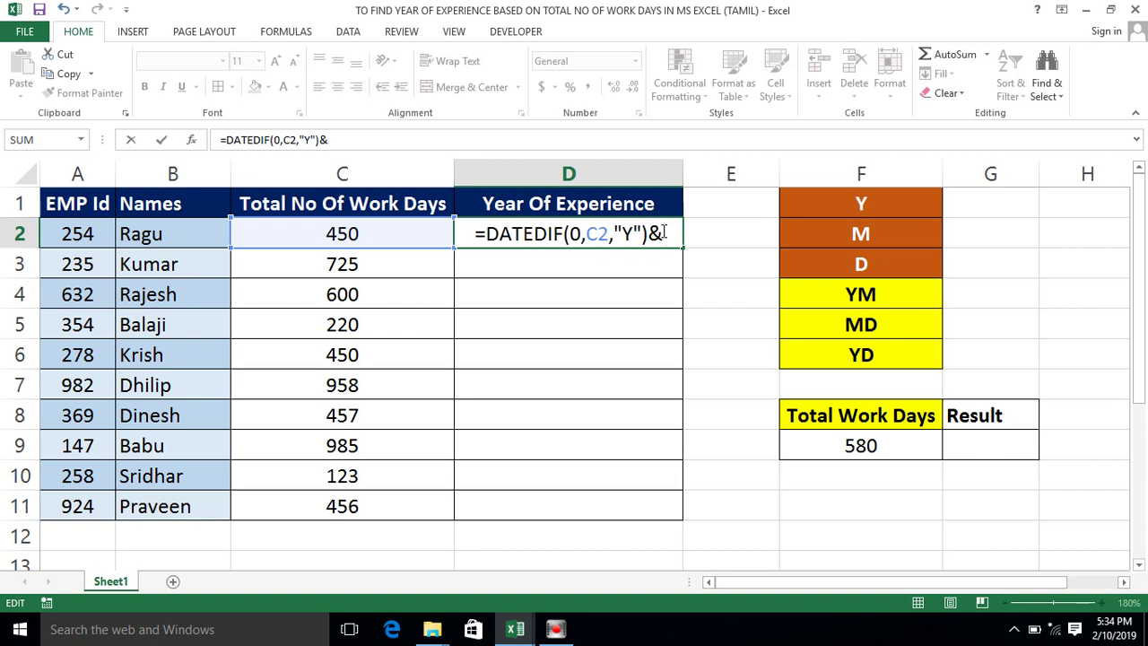
pyautogui.write('"')
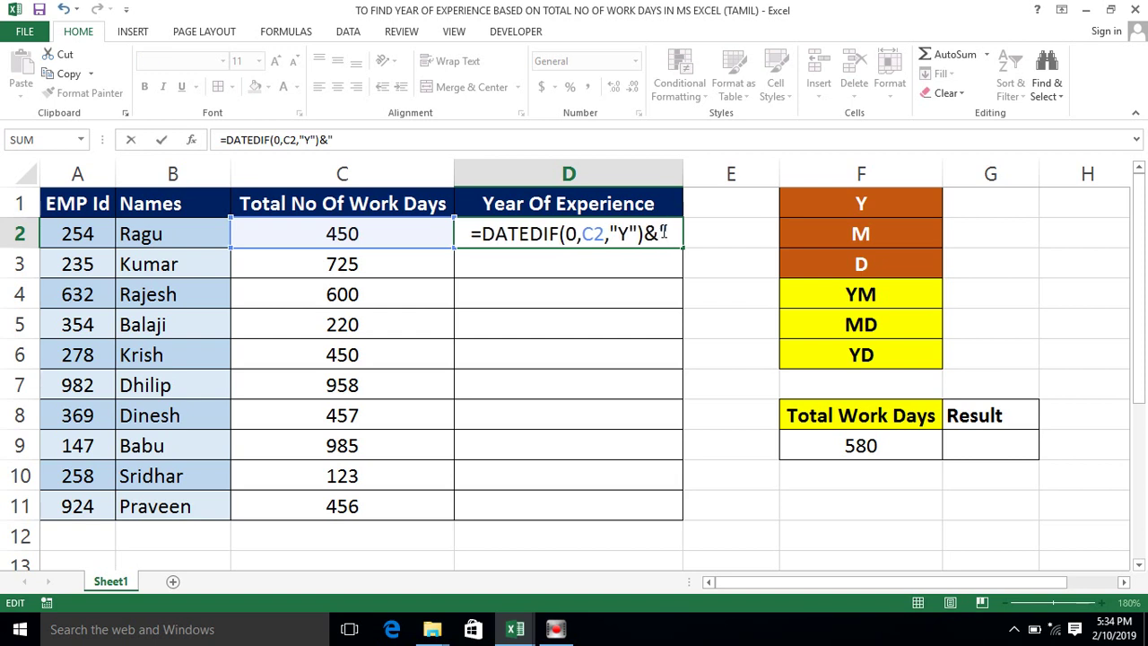
pyautogui.write(' Year')
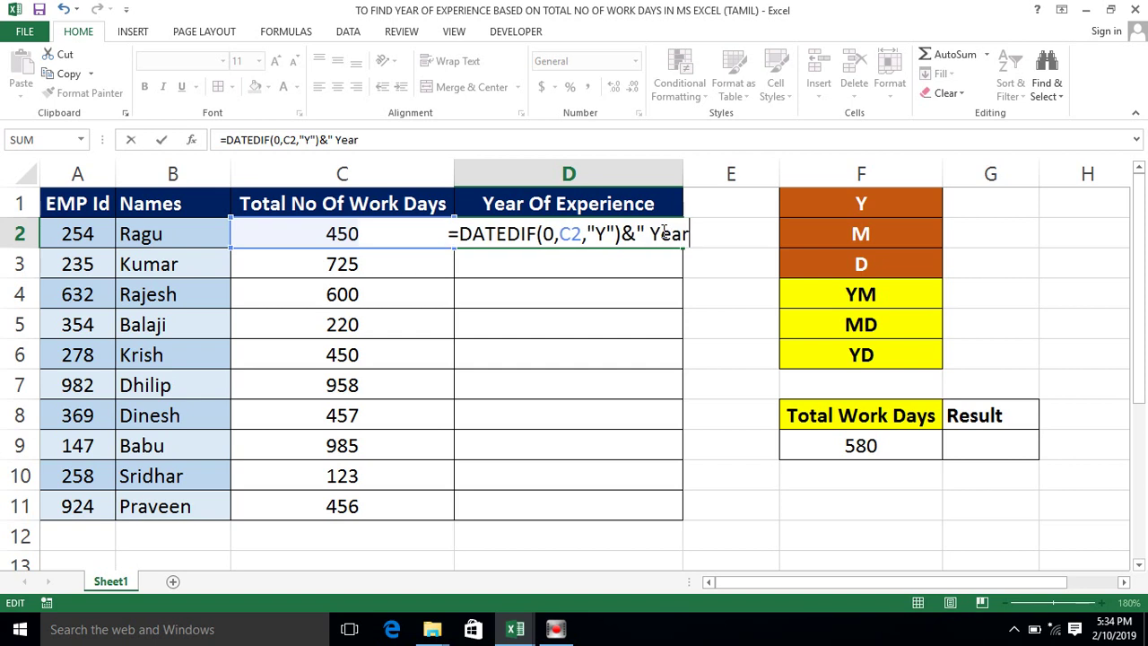
pyautogui.write('s "')
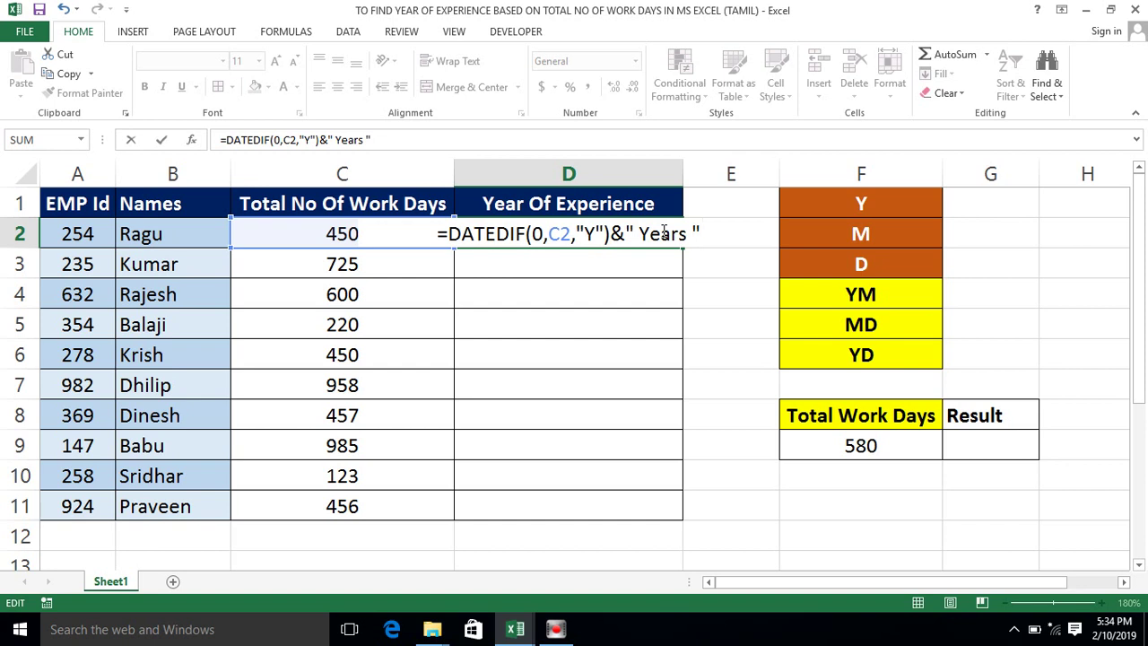
# Step: Add the remaining months and their label to the D2 formula with &DATEDIF(0,C2,"YM")&" Months "
pyautogui.write('&')
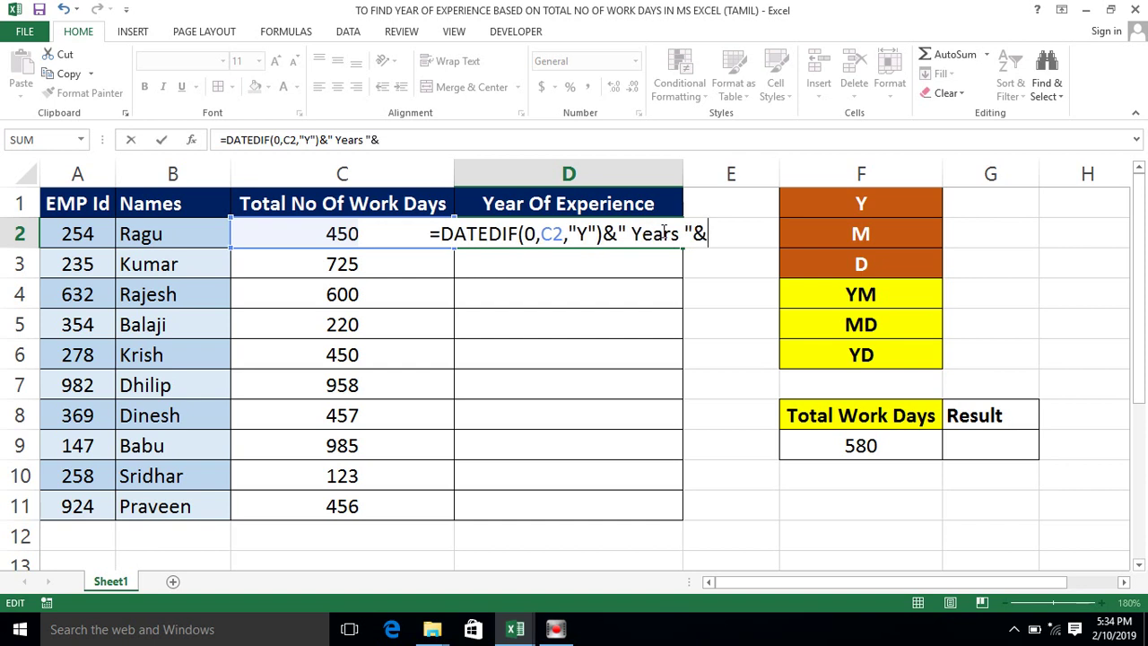
pyautogui.write('DATEDI')
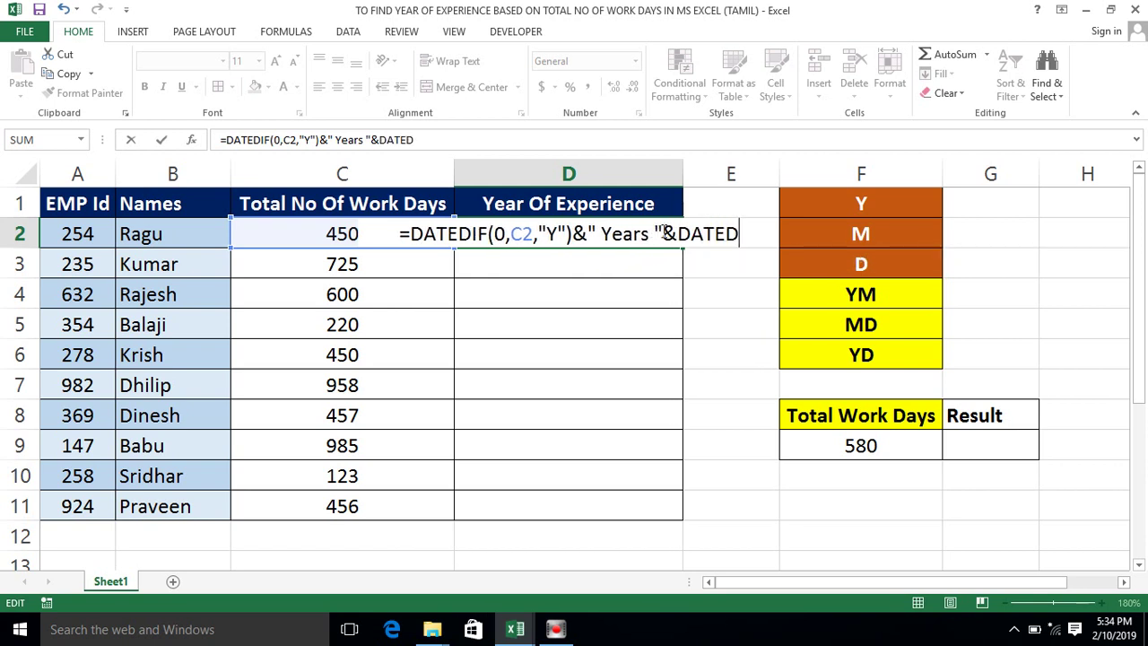
pyautogui.write('F(')
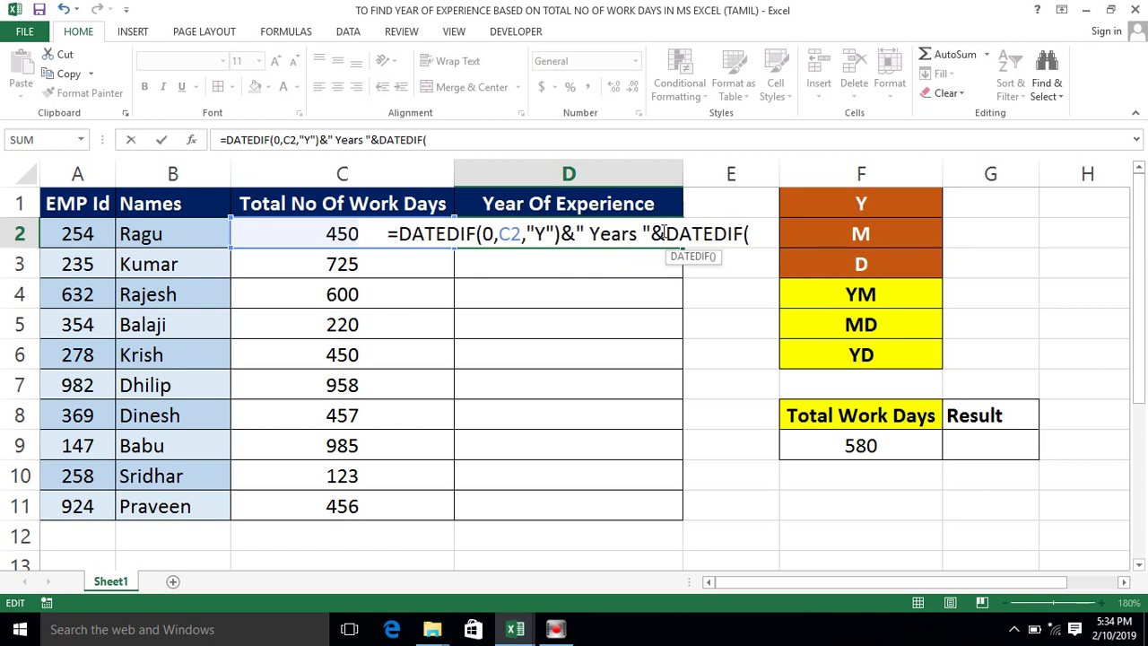
pyautogui.write('0,')
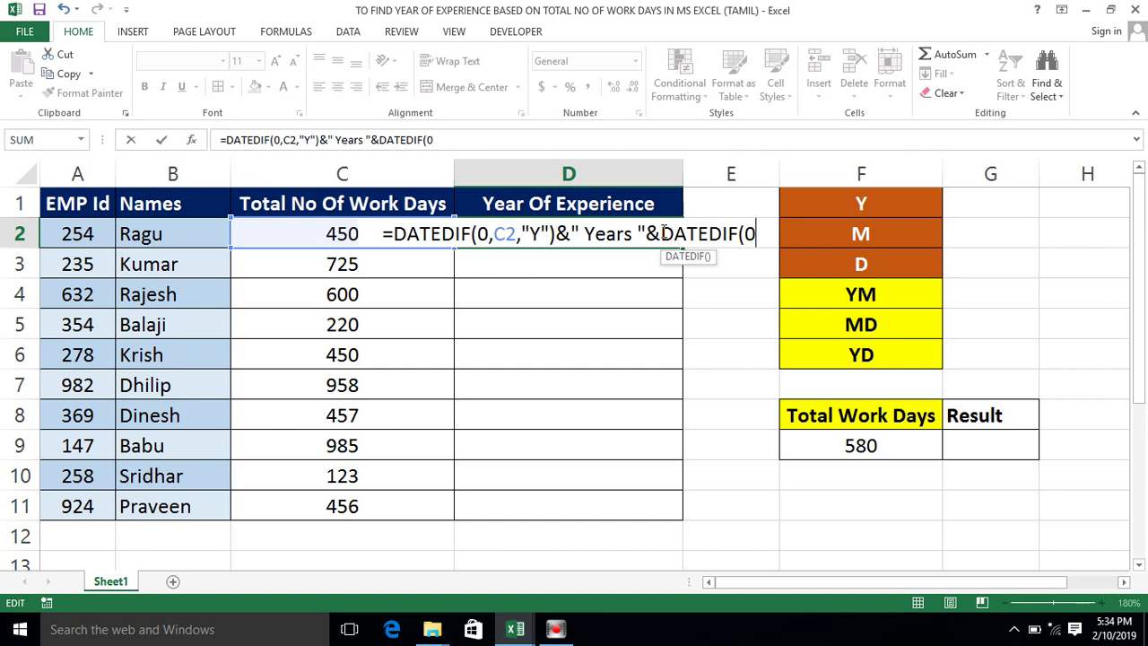
pyautogui.click(342, 231)
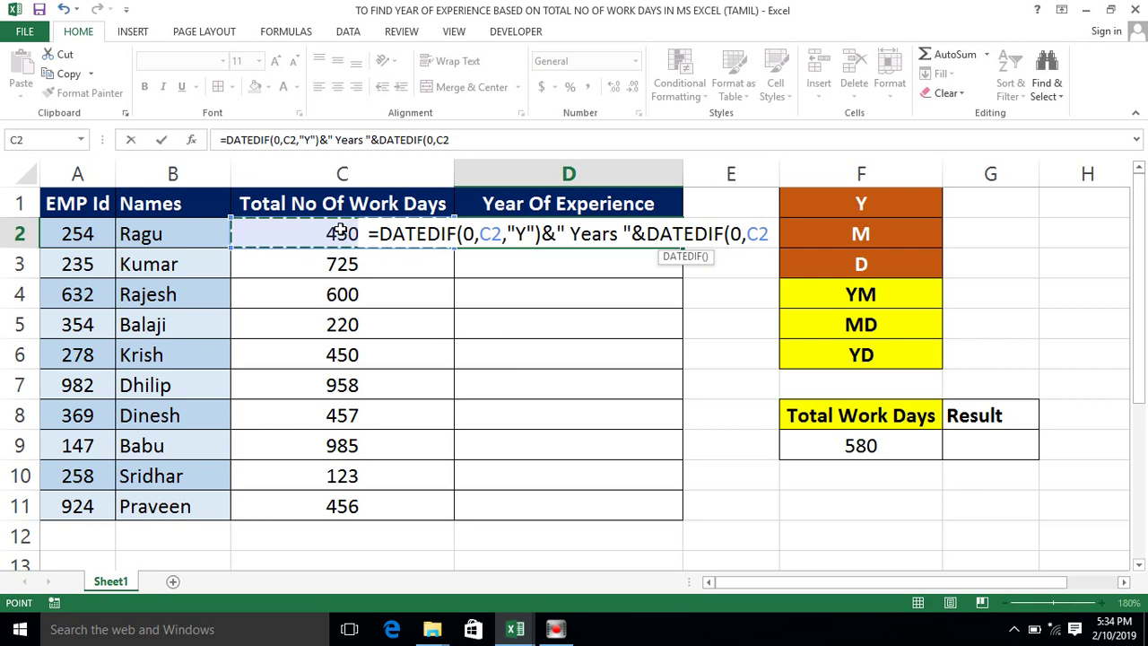
pyautogui.write(',"')
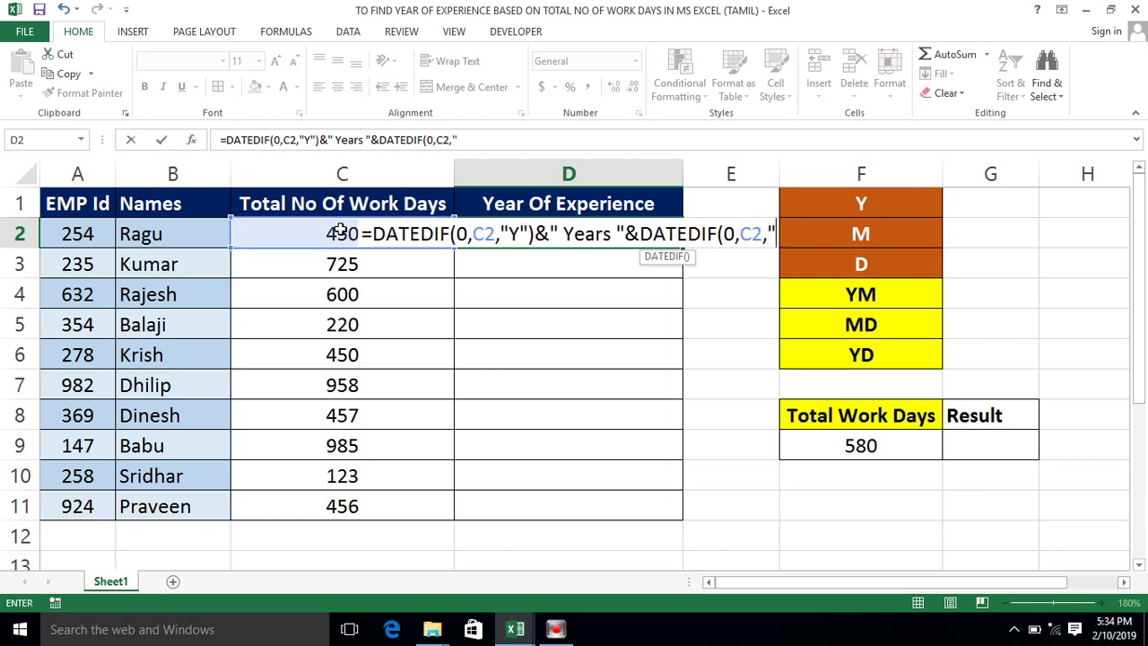
pyautogui.write('YM')
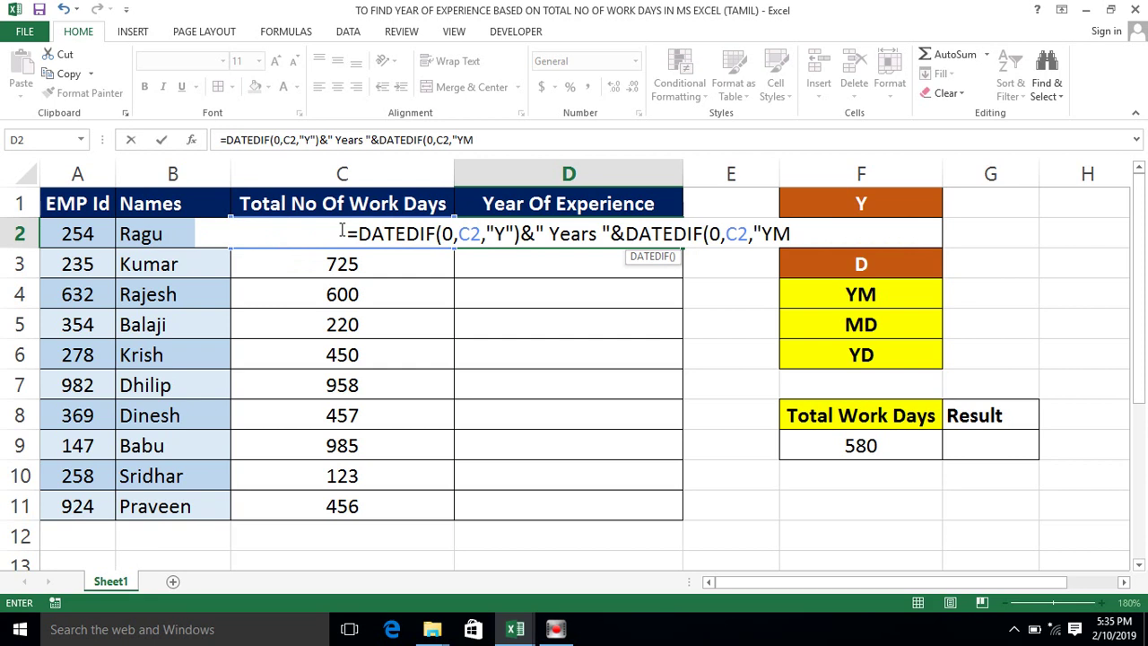
pyautogui.write('")')
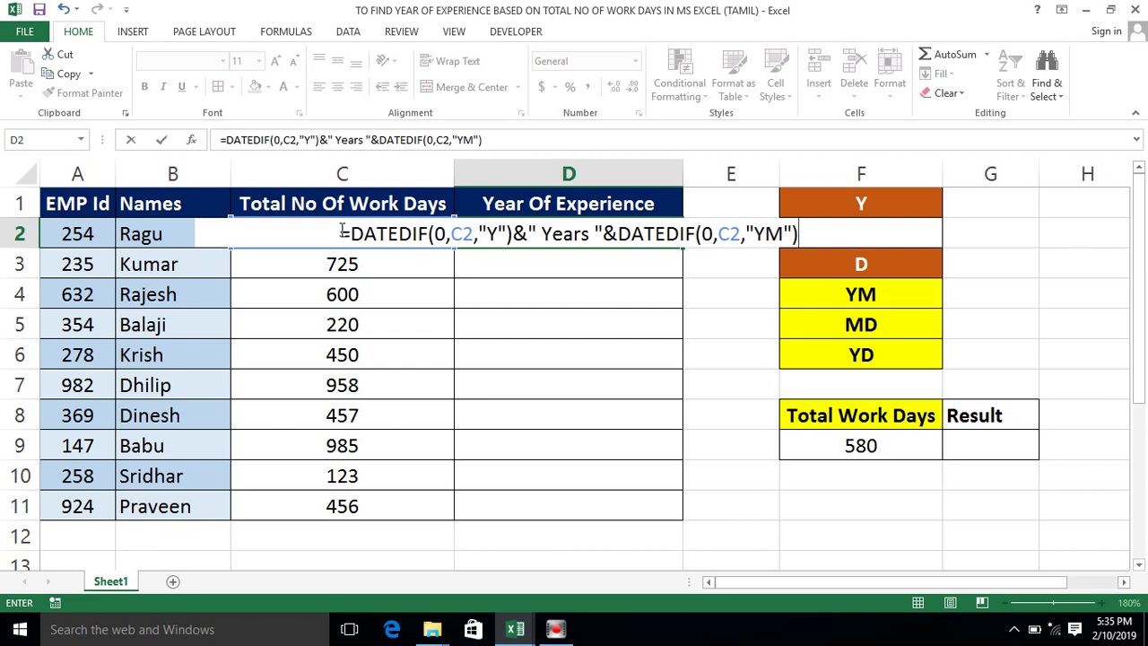
pyautogui.write('&" ')
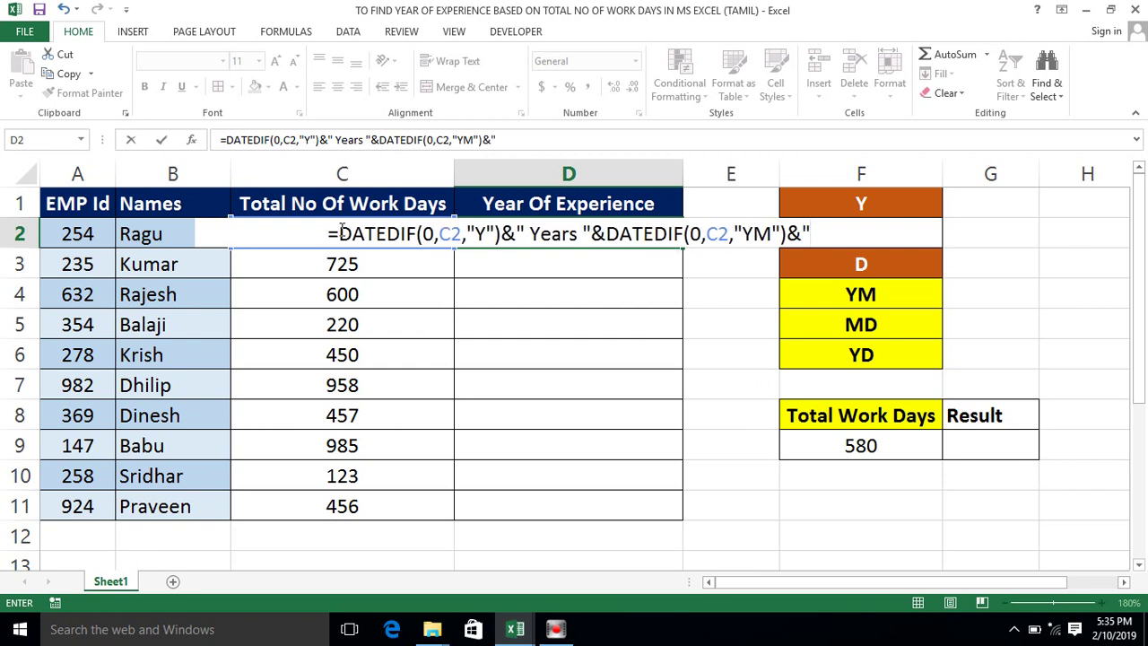
pyautogui.write('Months')
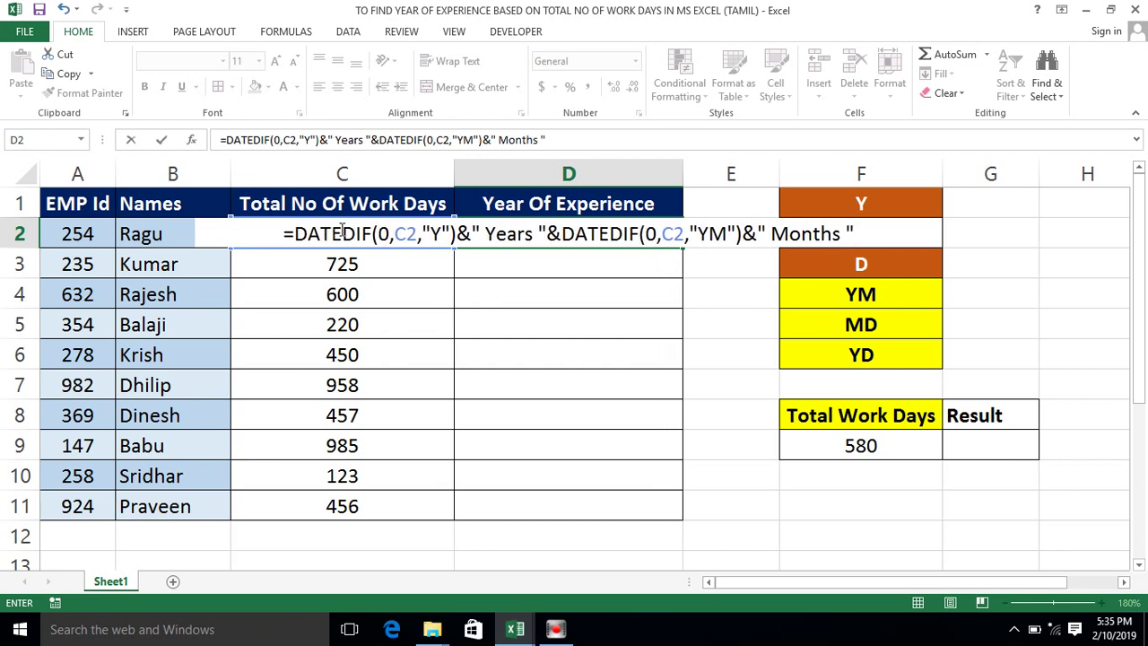
# Step: Append &DATEDIF(0,C2,"MD") to the D2 formula for the remaining days
pyautogui.write('&')
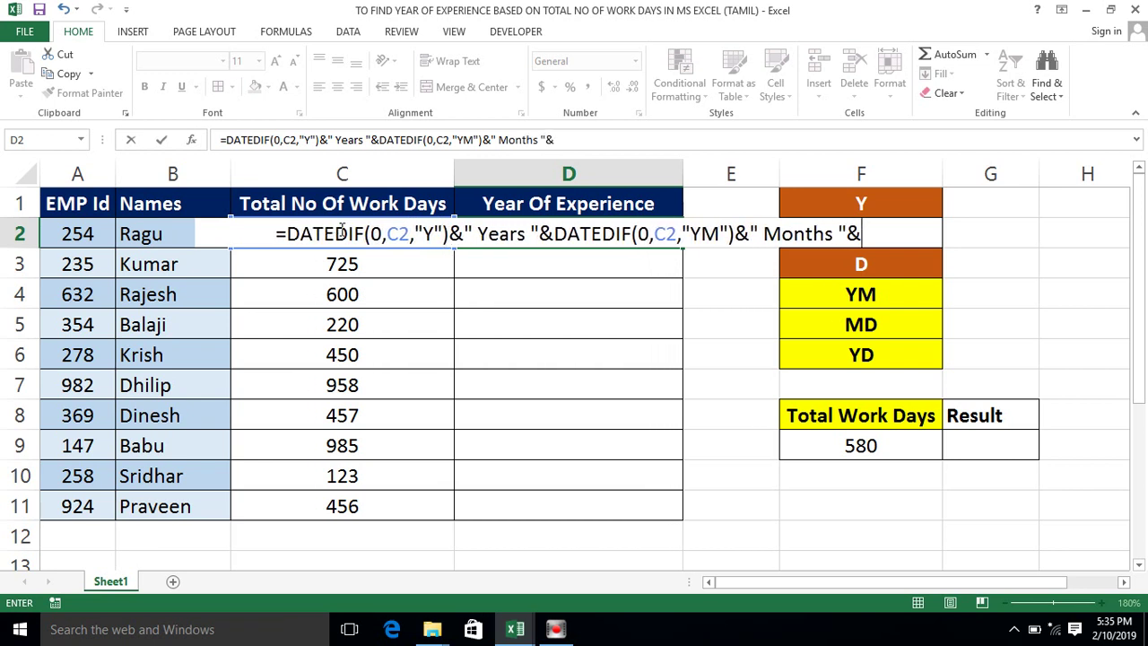
pyautogui.write('DATEDIF')
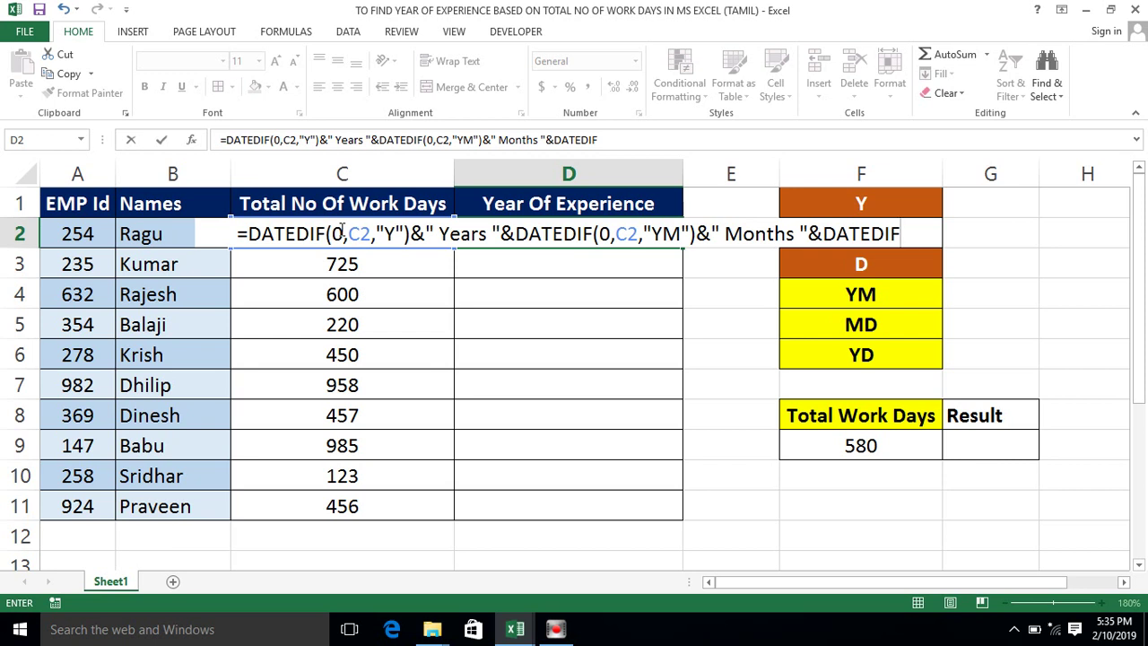
pyautogui.write('(')
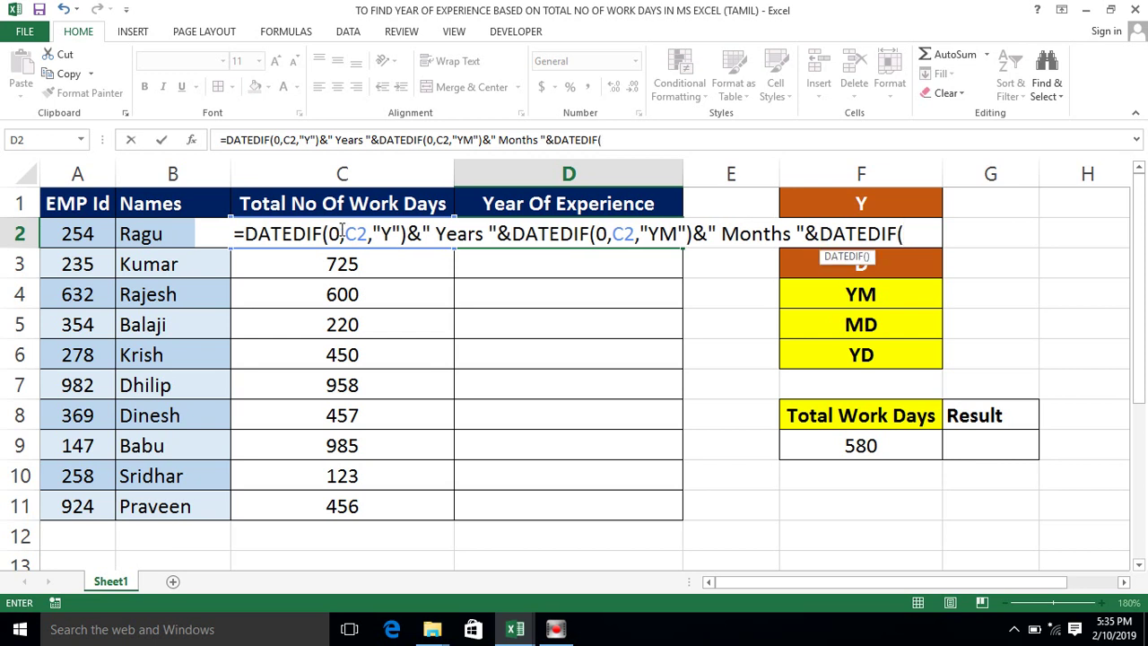
pyautogui.write('0')
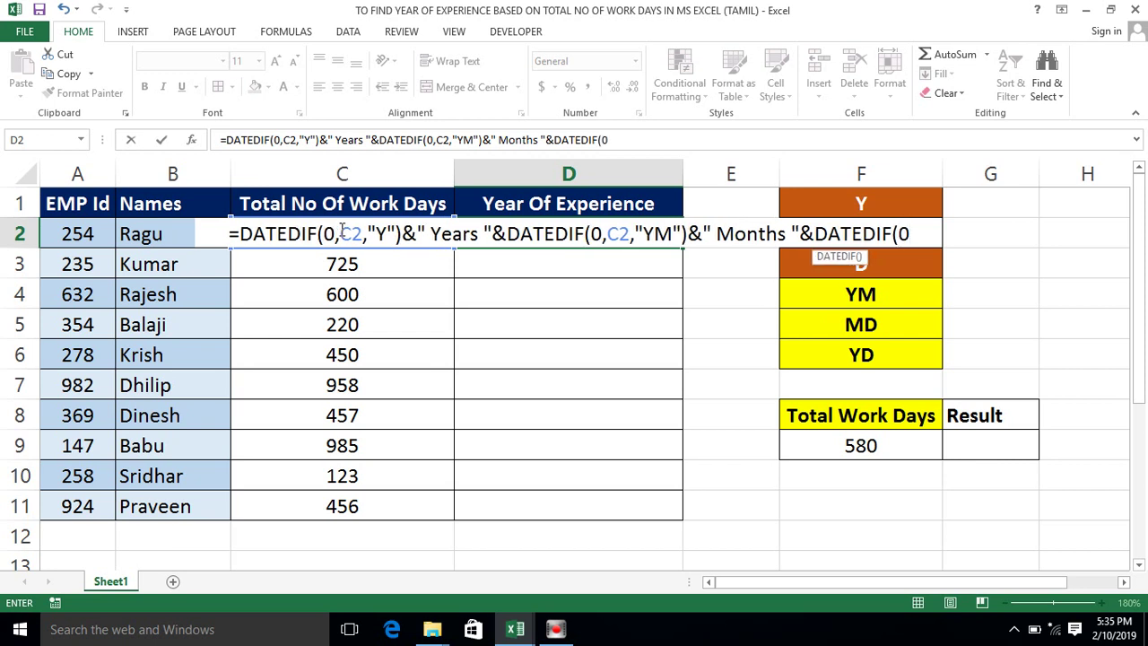
pyautogui.write(',')
pyautogui.click(285, 258)
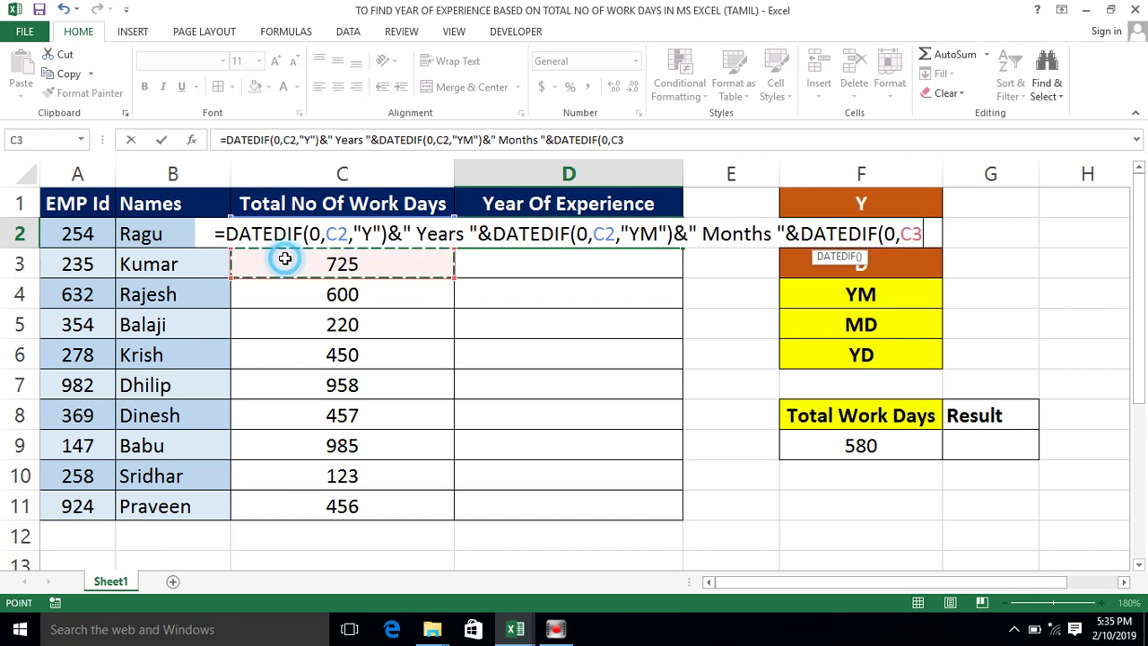
pyautogui.press('Up')
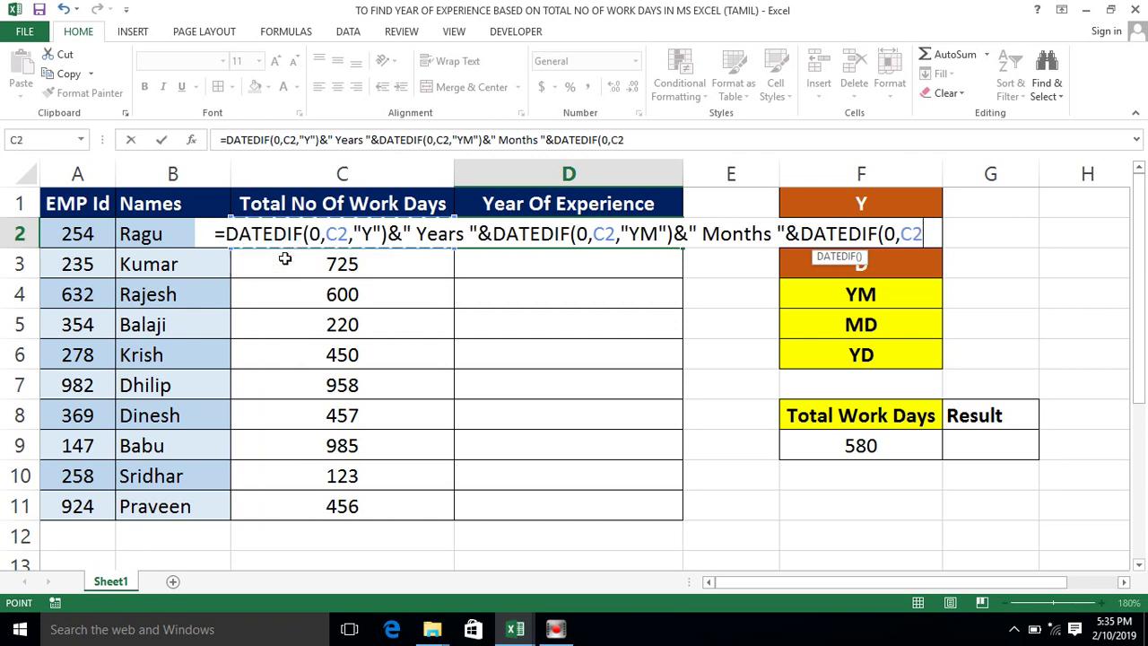
pyautogui.write(',')
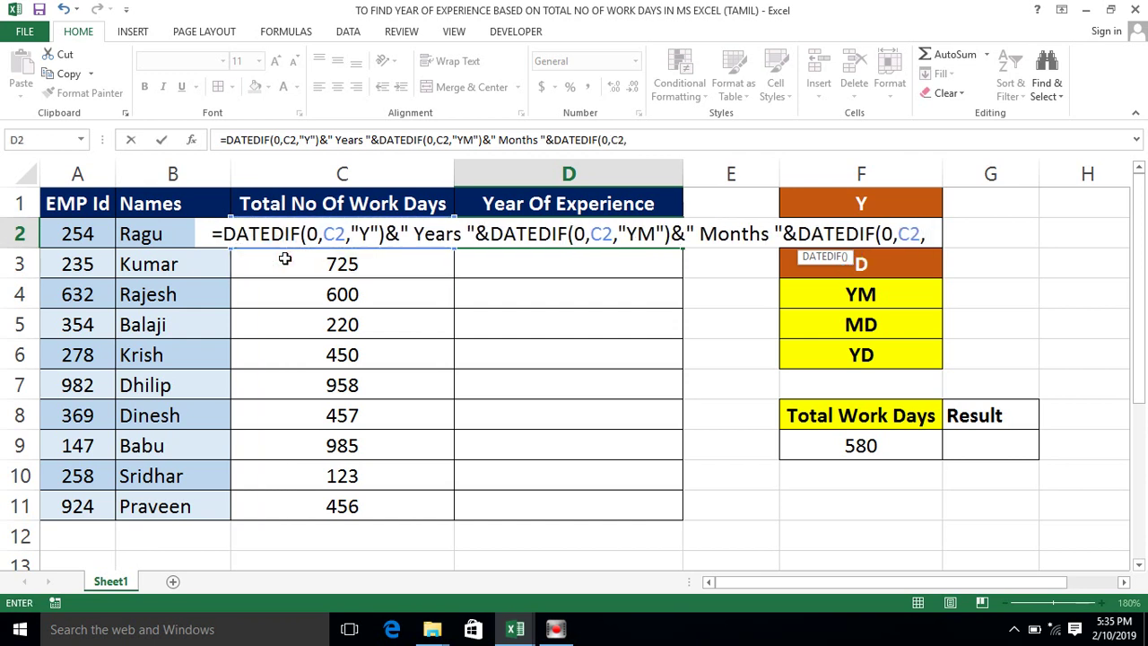
pyautogui.write('"MD')
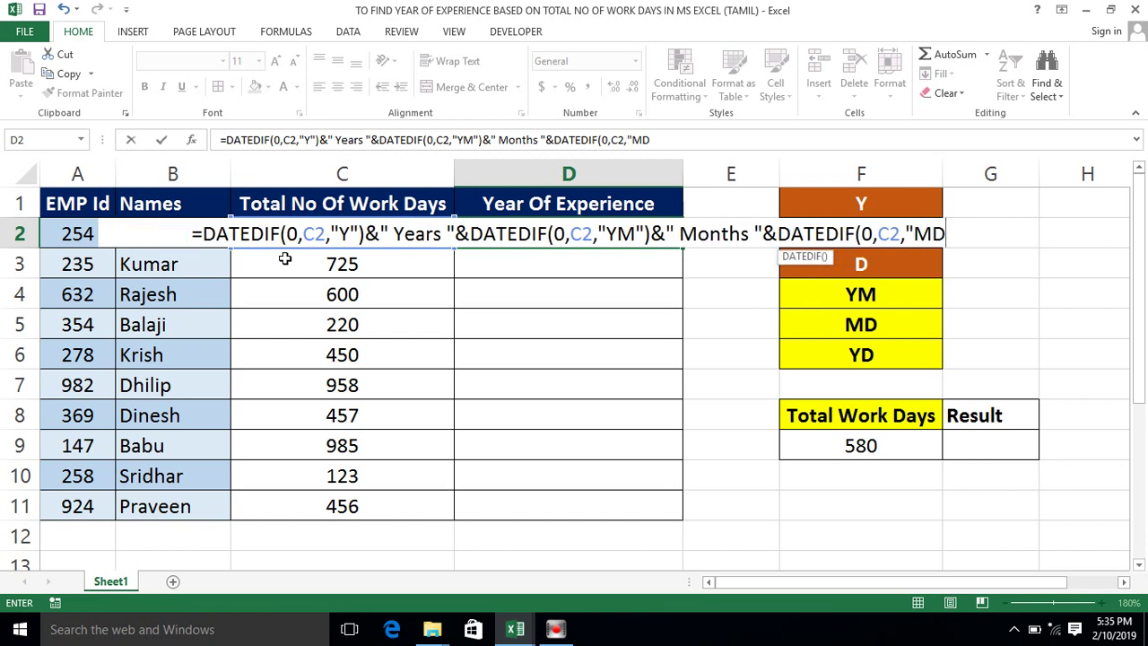
pyautogui.write('"')
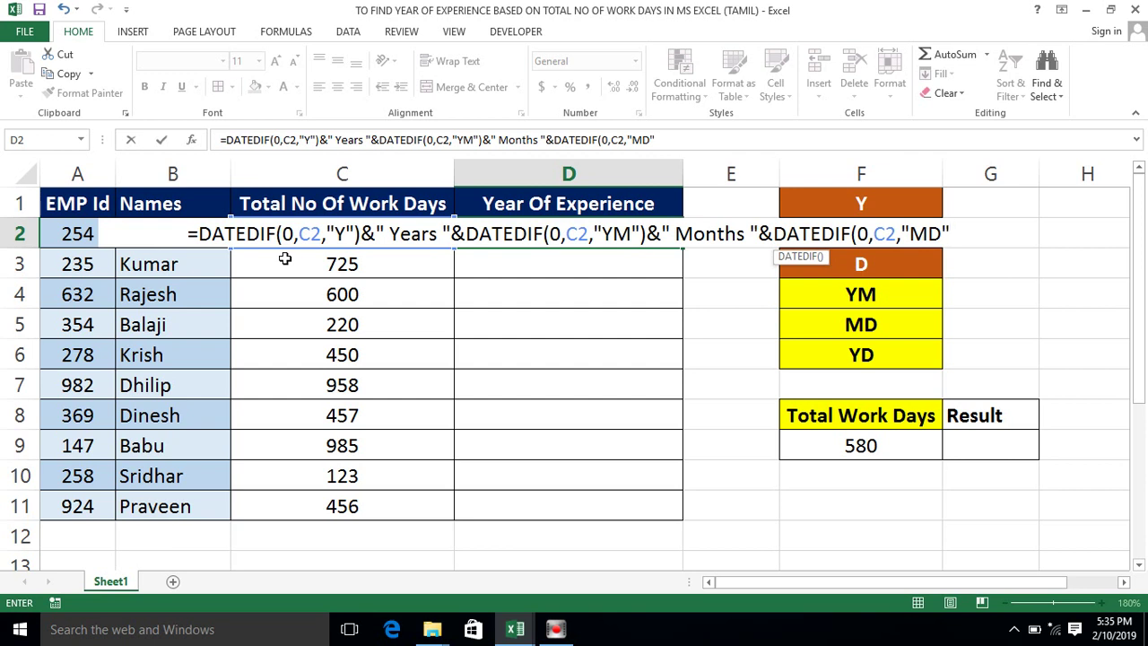
pyautogui.write(')')
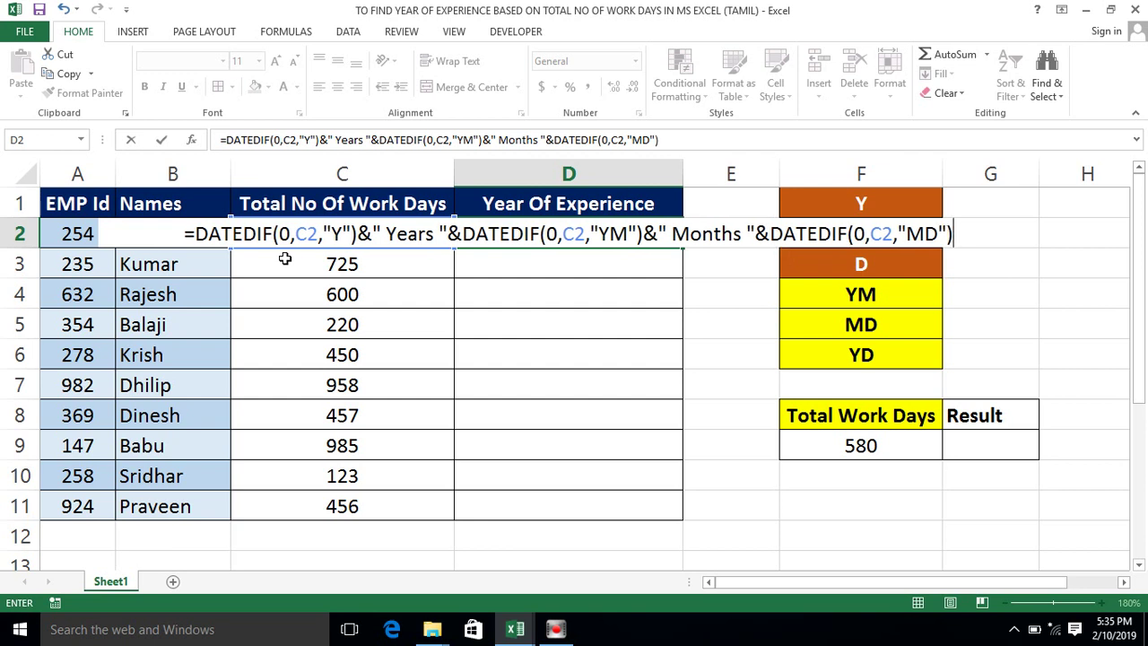
# Step: Finish the D2 formula with the text label &" Days" and enter it
pyautogui.write('&')
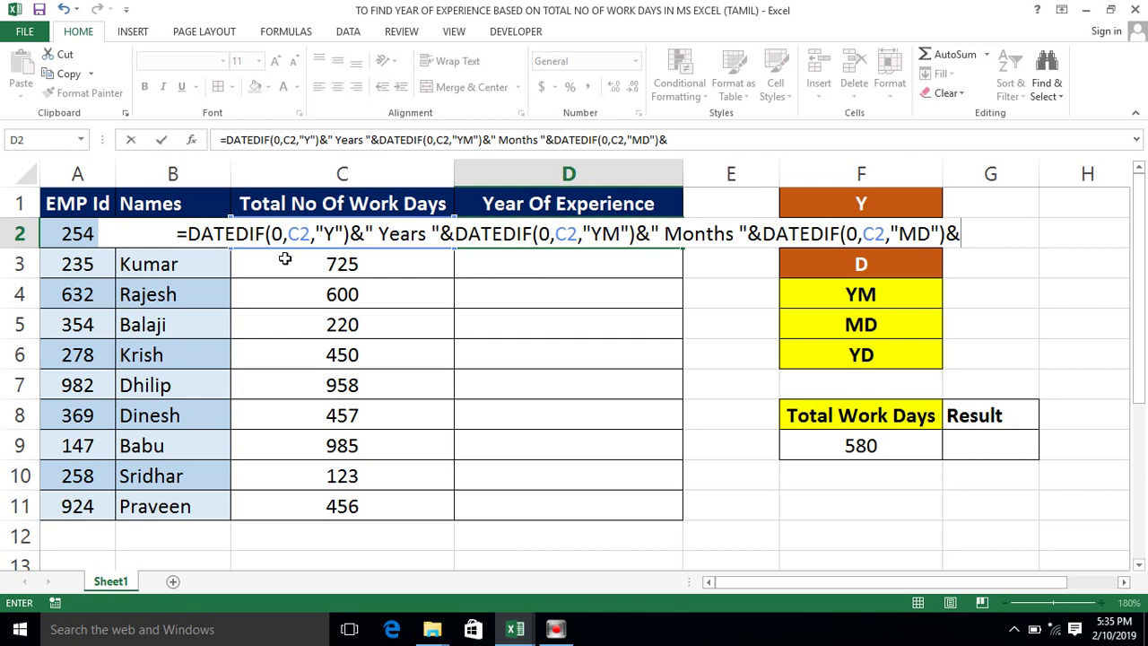
pyautogui.write('" DA')
pyautogui.press('BackSpace')
pyautogui.write('ays')
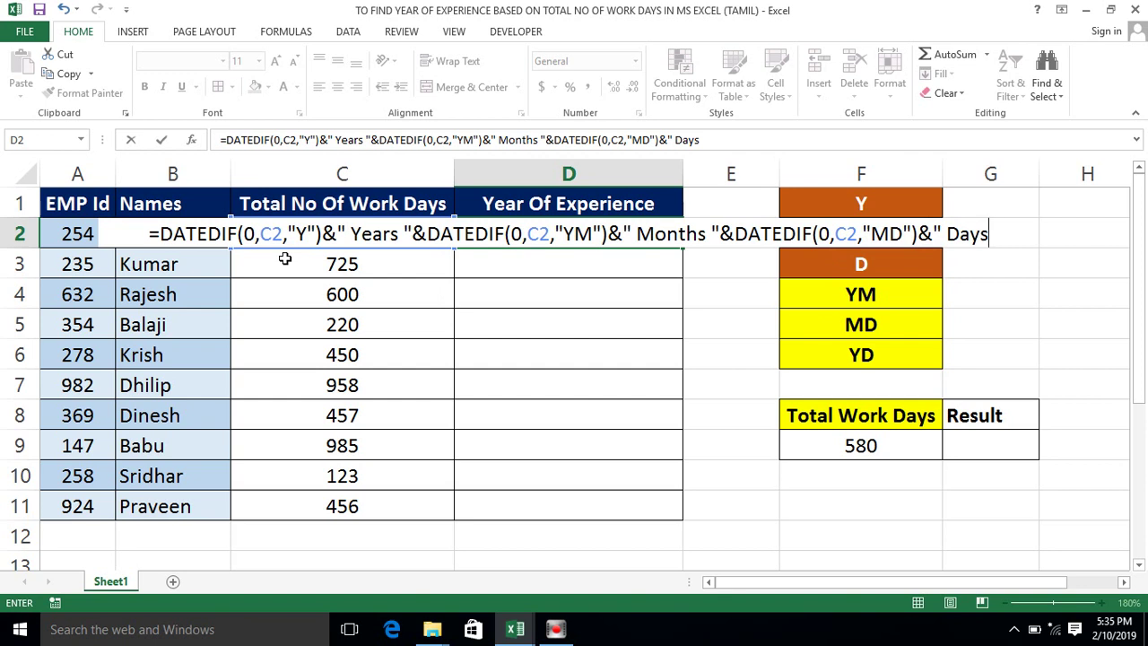
pyautogui.write(' "')
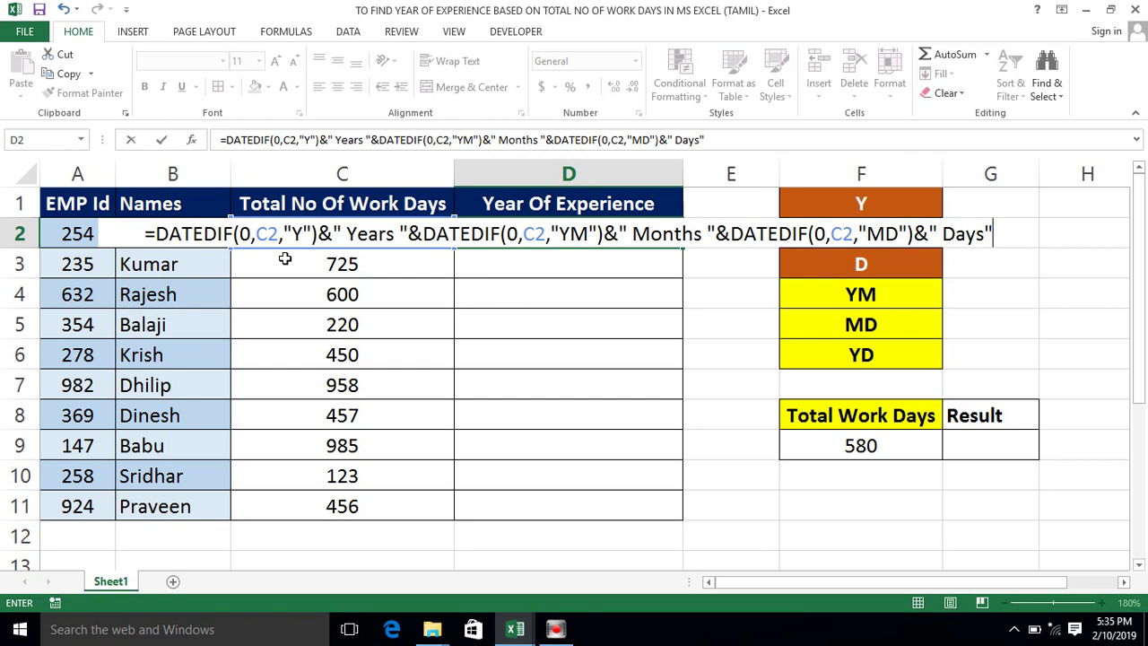
pyautogui.press('Return')
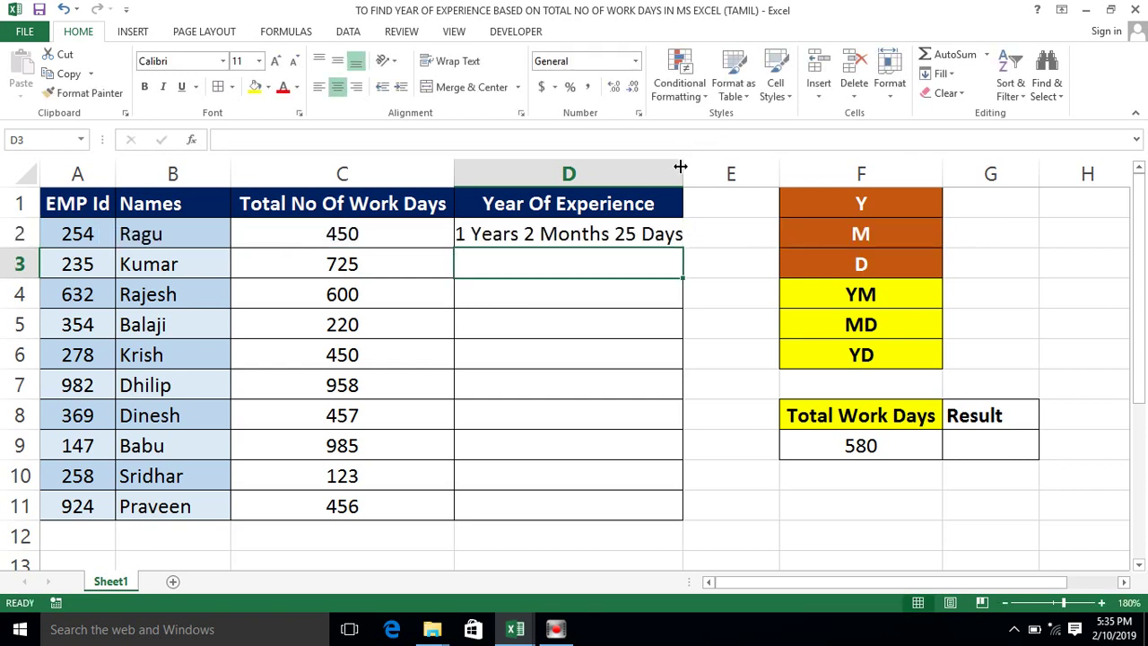
# Step: Fill the D2 formula down through D11 and fit the Year Of Experience column's width to its contents
pyautogui.moveTo(681, 167); pyautogui.dragTo(698, 167)
pyautogui.click(628, 226)
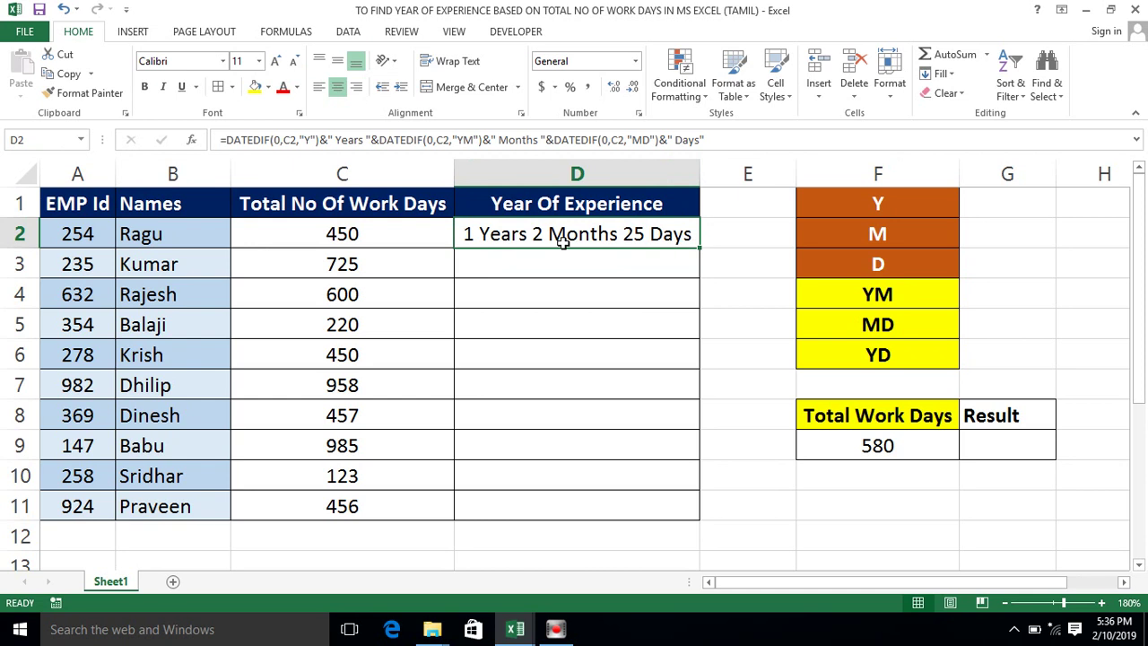
pyautogui.moveTo(699, 249); pyautogui.dragTo(700, 248)
pyautogui.doubleClick(699, 248)
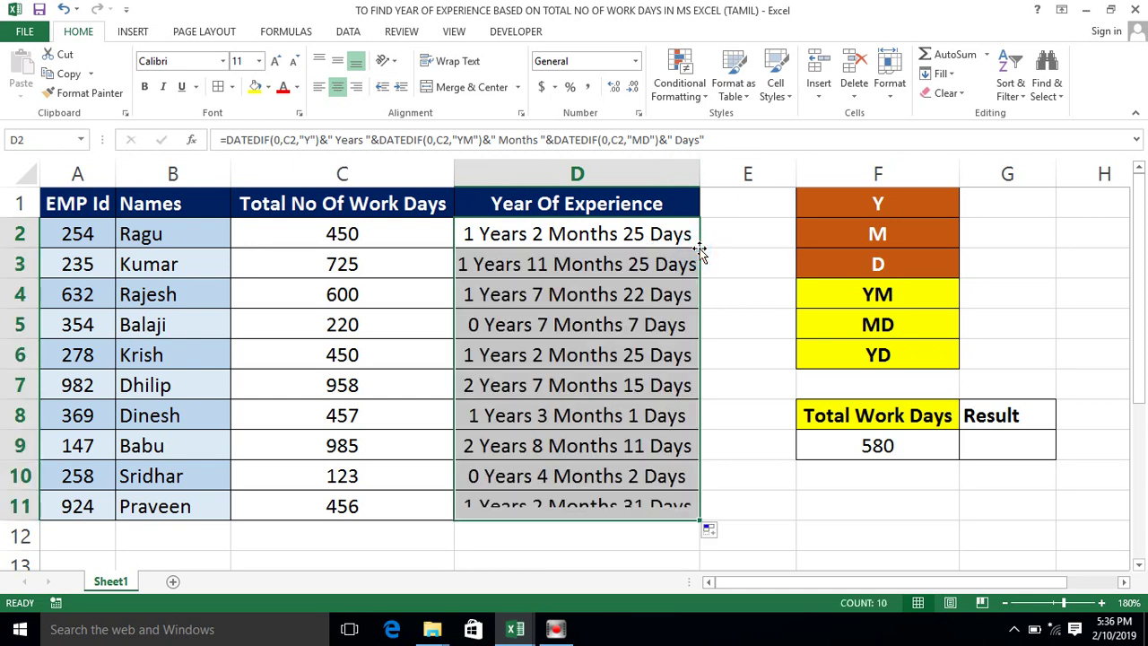
pyautogui.doubleClick(698, 169)
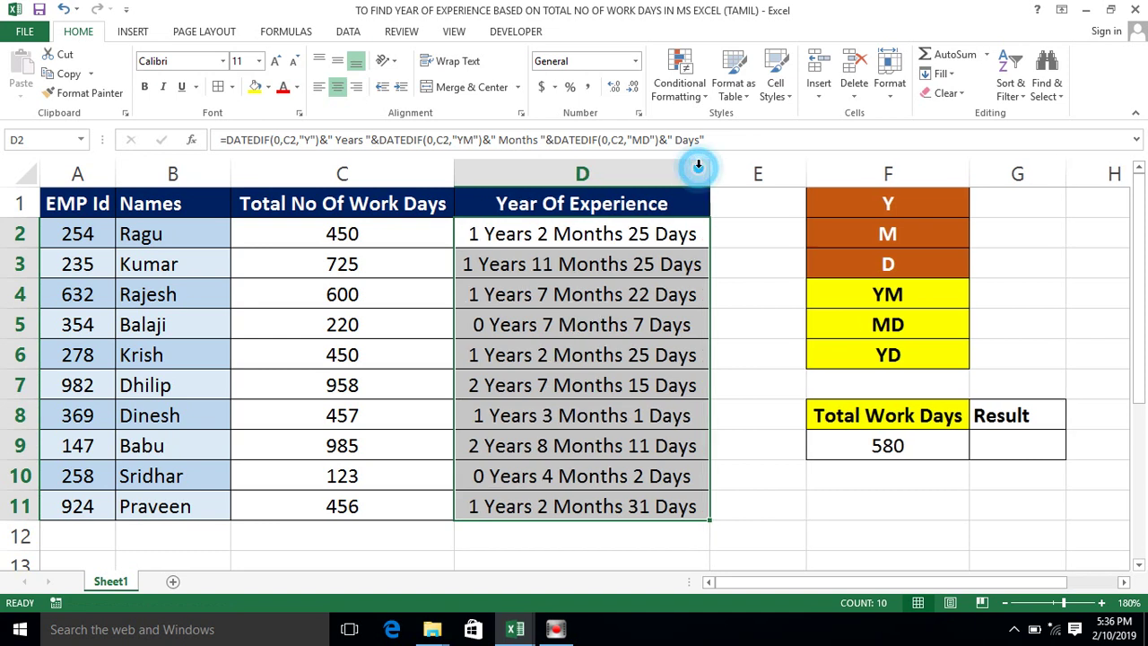
pyautogui.click(415, 221)
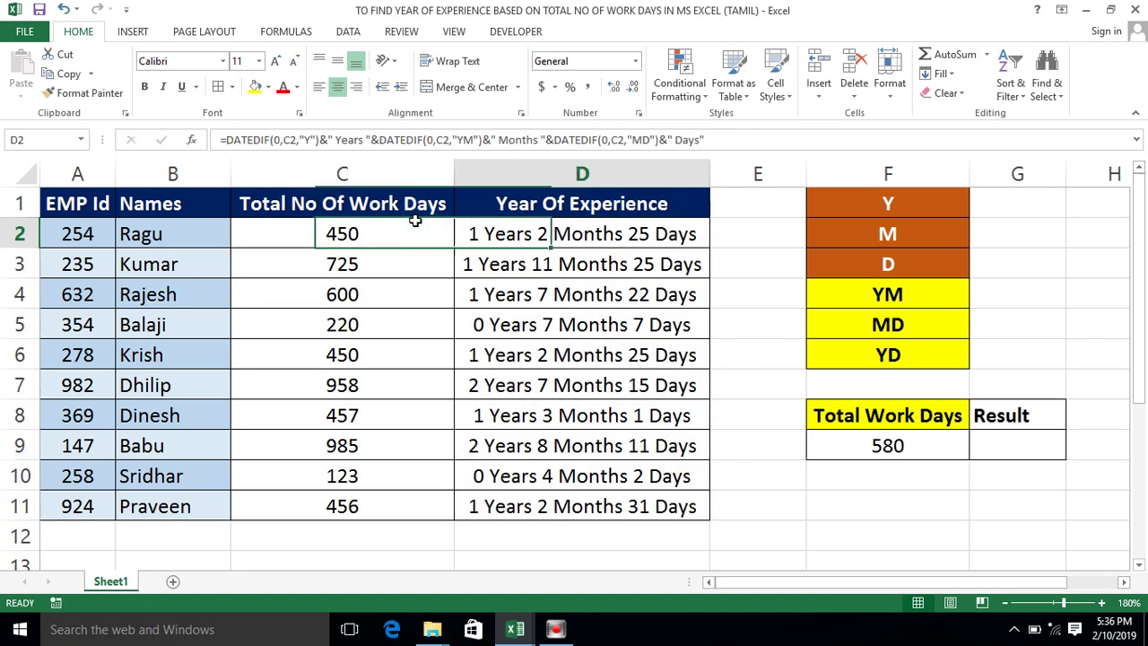
pyautogui.hotkey('shift', 'Down')
pyautogui.hotkey('shift', 'Down')
pyautogui.hotkey('shift', 'Down')
pyautogui.hotkey('shift', 'Down')
pyautogui.hotkey('shift', 'Down')
pyautogui.hotkey('shift', 'Down')
pyautogui.hotkey('shift', 'Down')
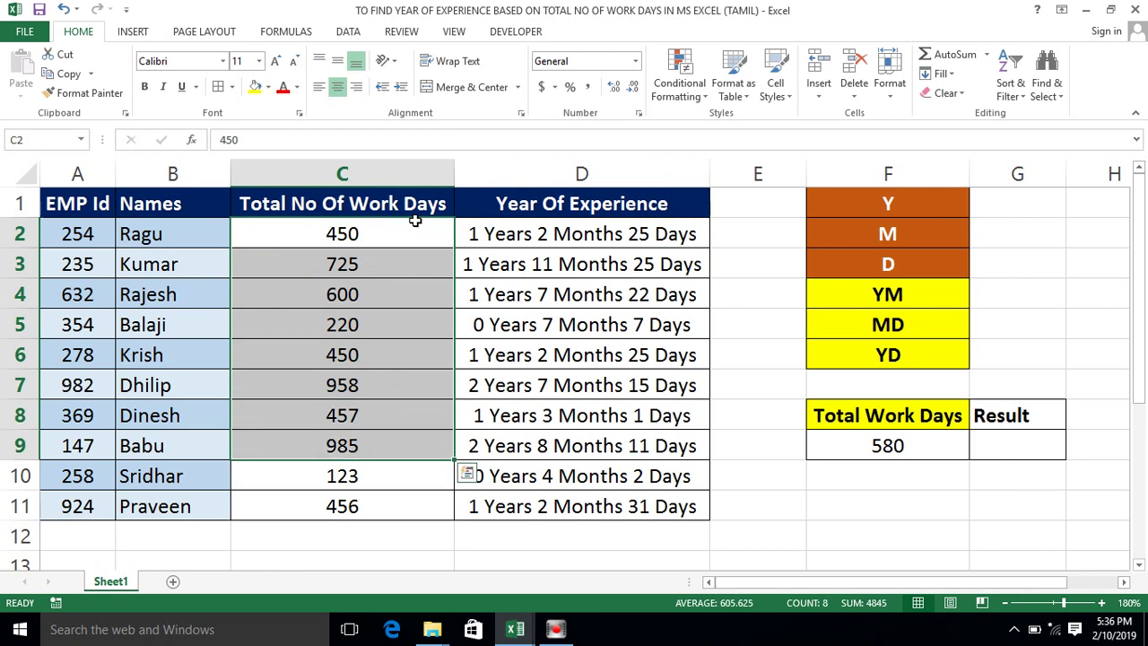
# Step: Set the total number of work days in C4 to 1500
pyautogui.click(415, 221)
pyautogui.press('Down')
pyautogui.press('Down')
pyautogui.press('Right')
pyautogui.press('Left')
pyautogui.write('1500')
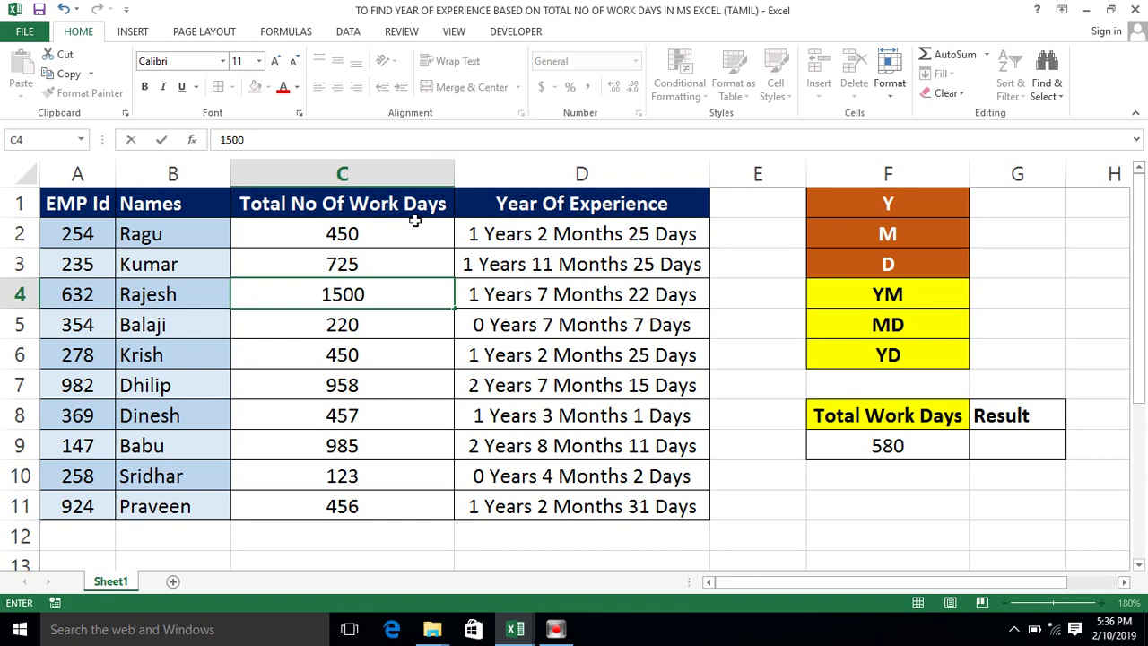
pyautogui.press('Return')
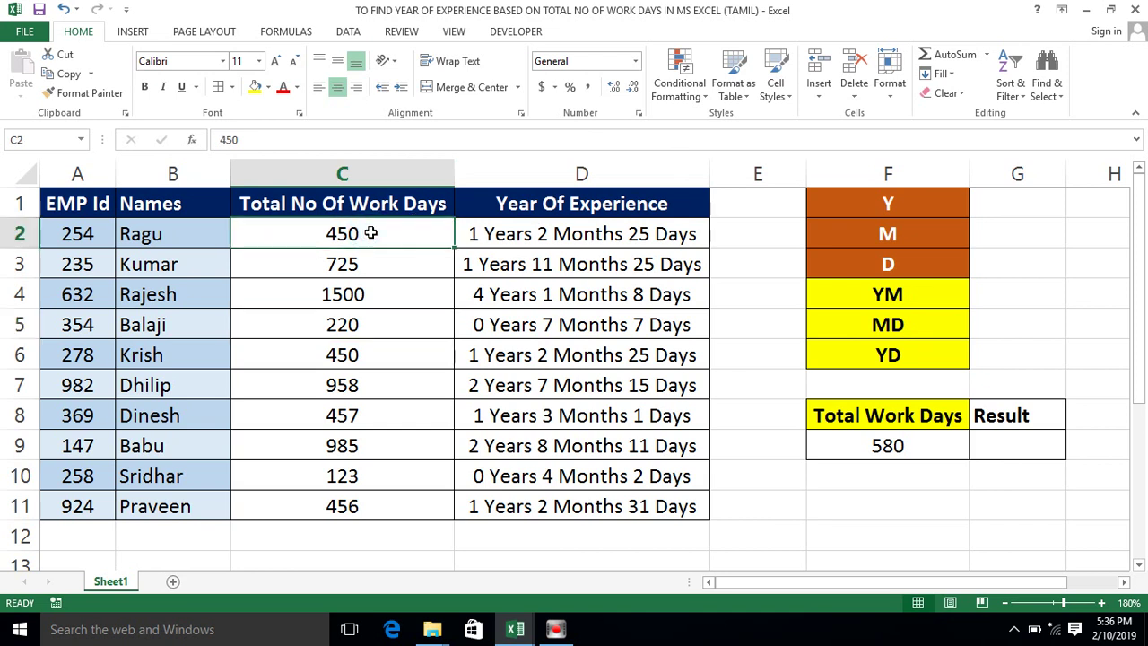
# Step: Examine the work days in column C and the DATEDIF formula in D2, including its start argument 0
pyautogui.click(338, 171)
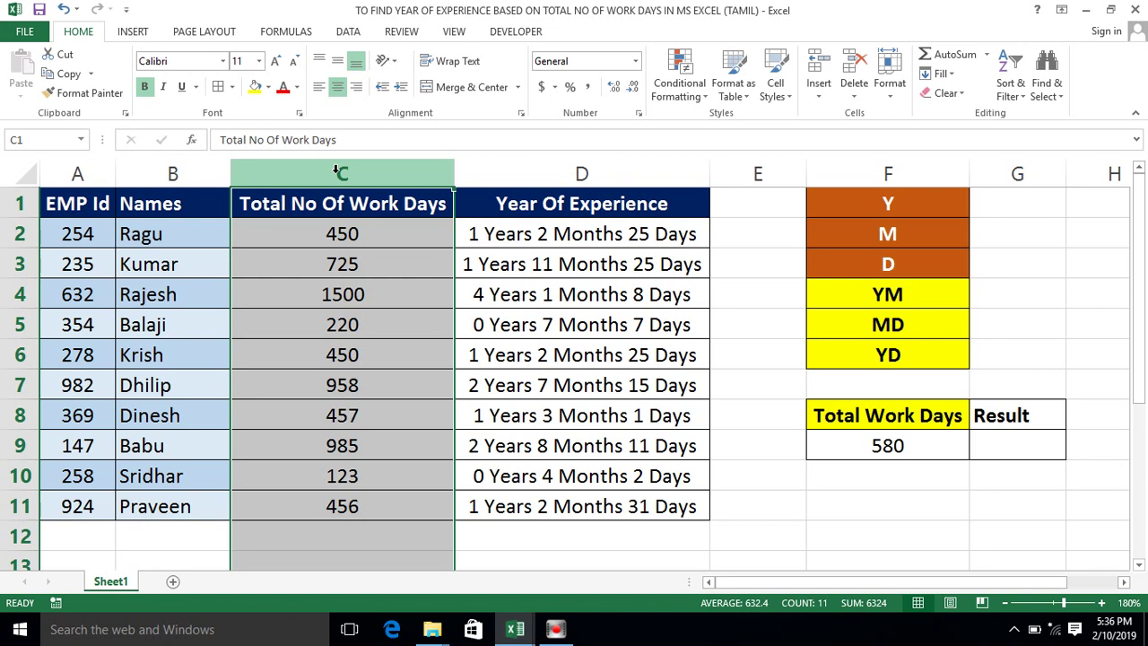
pyautogui.click(325, 234)
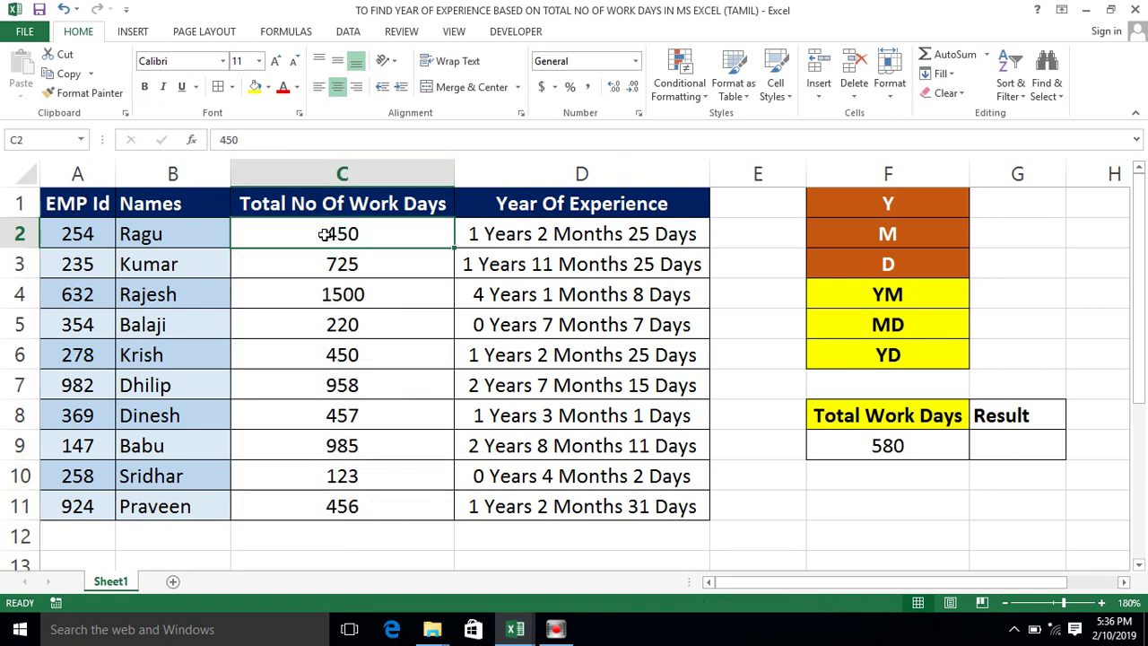
pyautogui.press('Right')
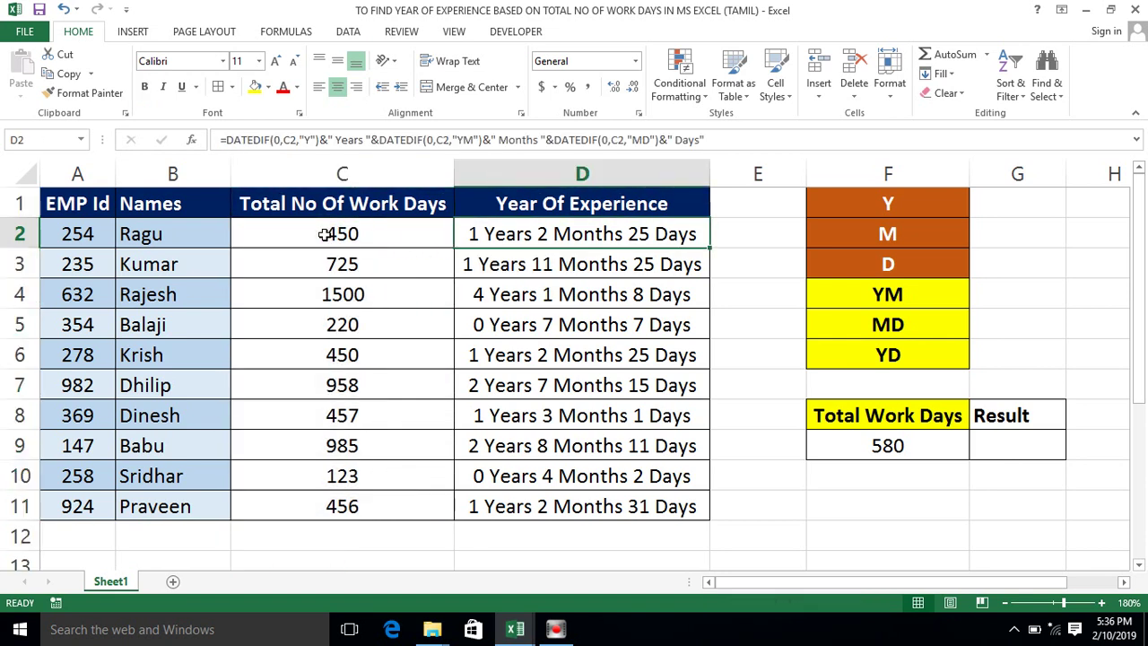
pyautogui.hotkey('ctrl', 'shift', 'Down')
pyautogui.press('Right')
pyautogui.press('Left')
pyautogui.press('F2')
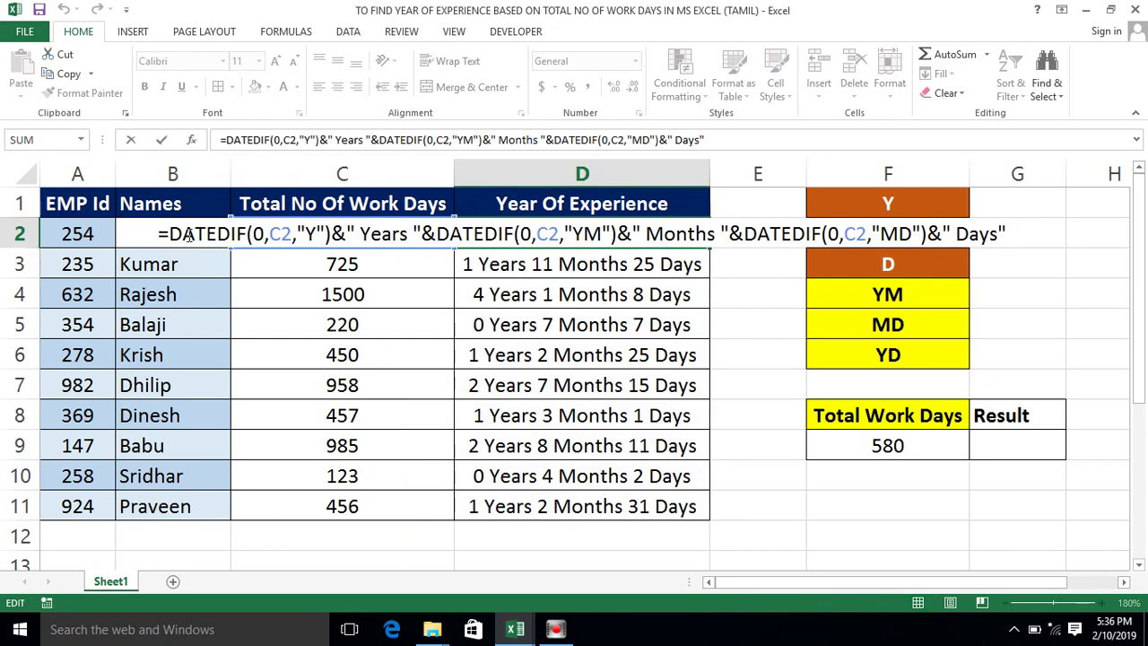
pyautogui.doubleClick(260, 234)
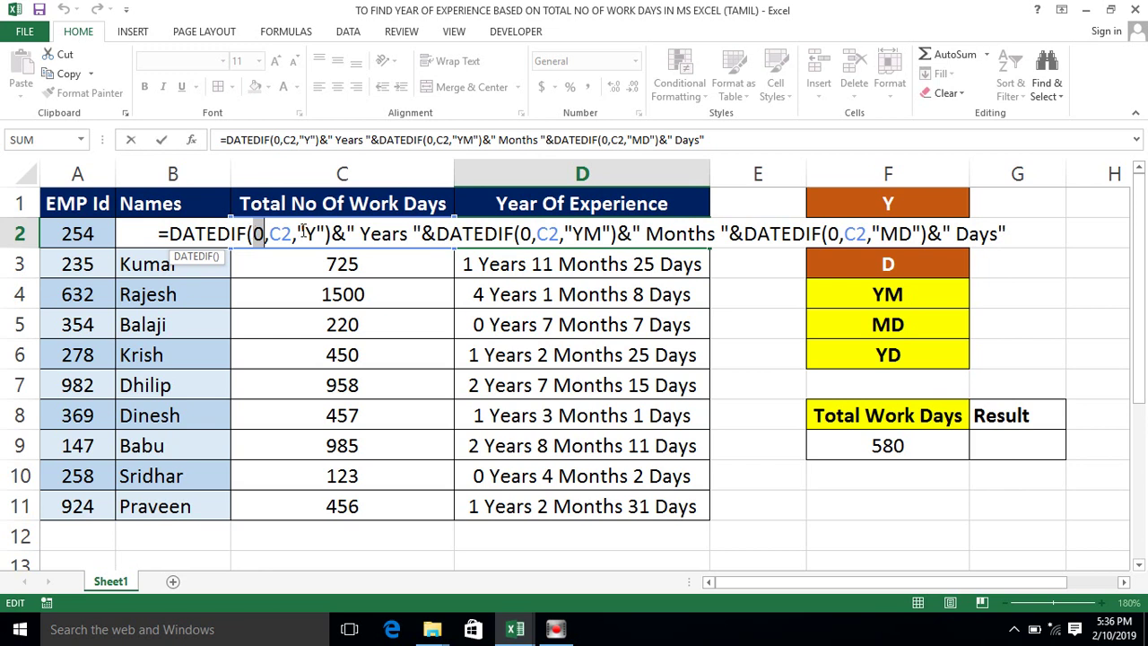
pyautogui.press('Escape')
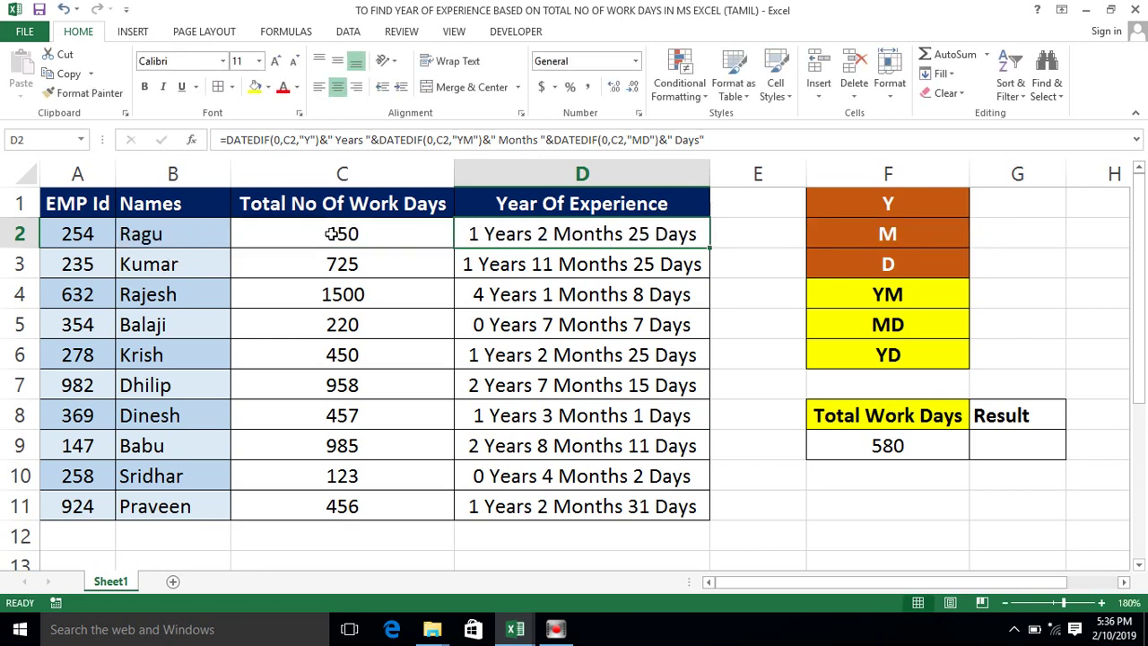
# Step: Set the Total Work Days value in F9 to 1200
pyautogui.click(1003, 446)
pyautogui.moveTo(833, 422); pyautogui.dragTo(1000, 445)
pyautogui.click(925, 451)
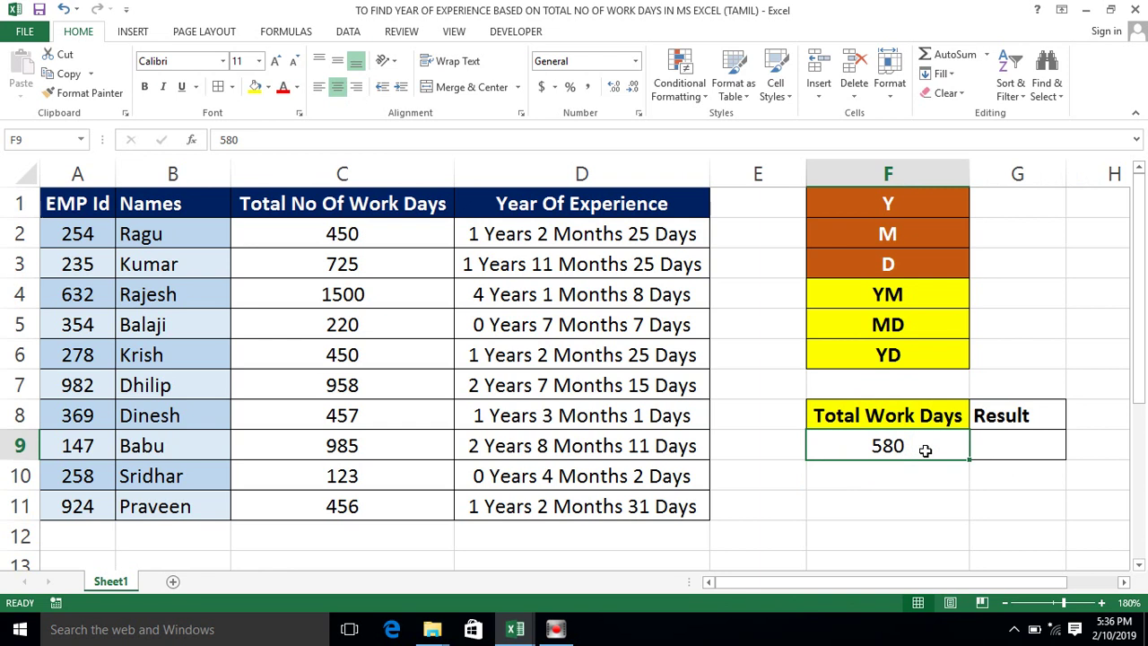
pyautogui.write('1200')
pyautogui.press('Return')
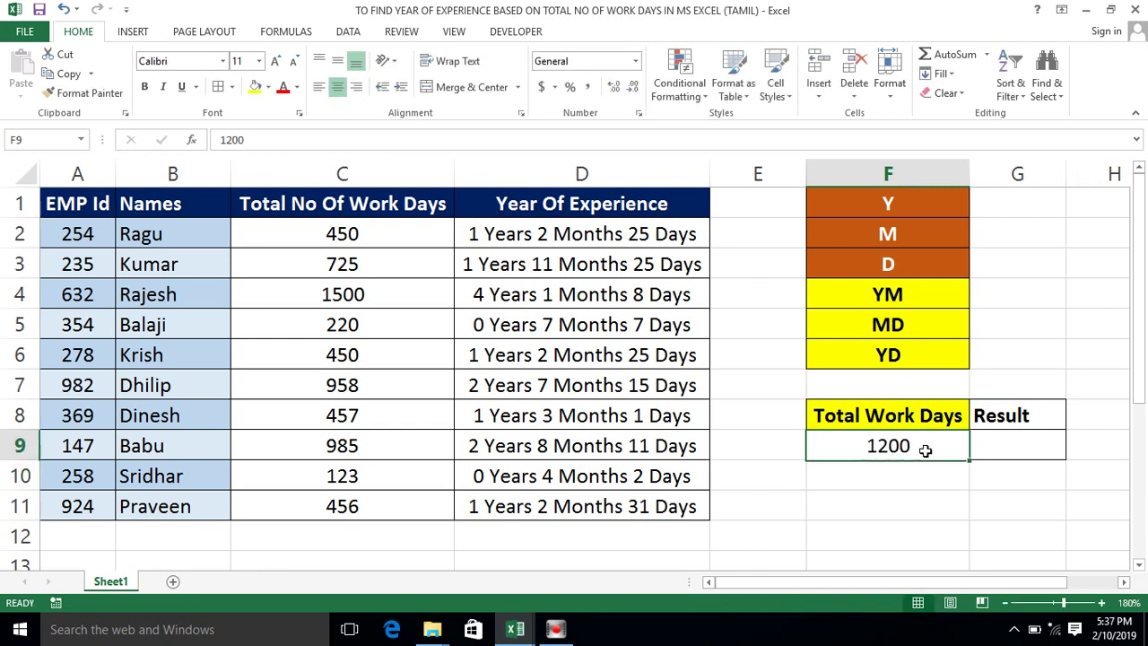
# Step: Enter =DATEDIF(0,F9,"Y") in the Result cell G9 and centre the cell's content horizontally
pyautogui.press('Up')
pyautogui.press('Right')
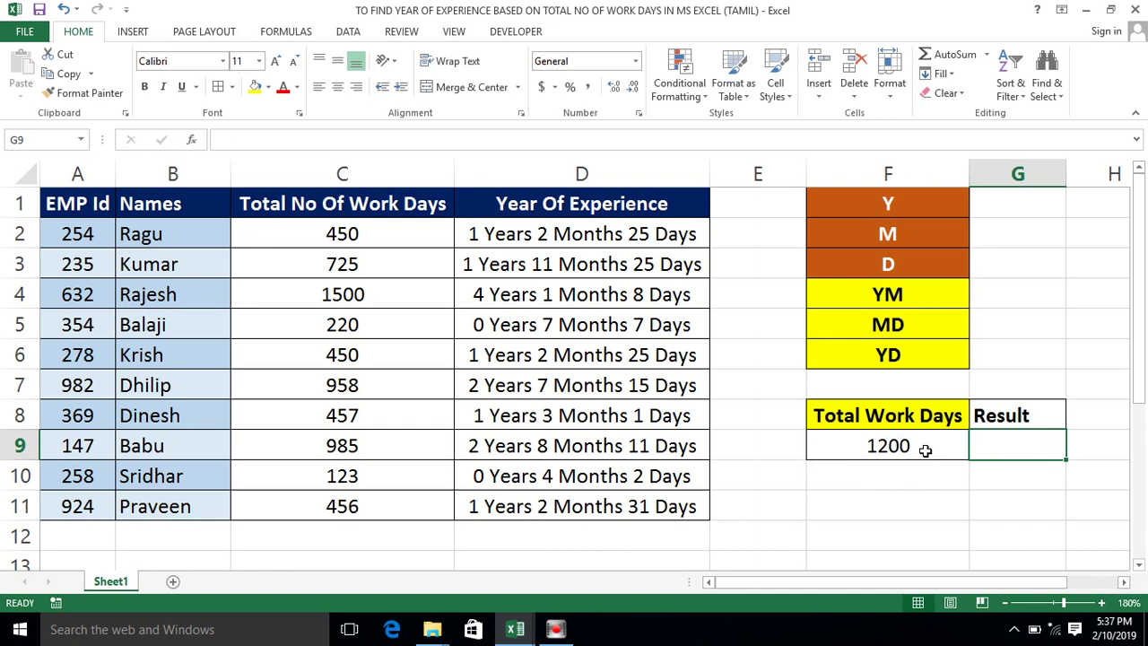
pyautogui.write('=da')
pyautogui.press('BackSpace')
pyautogui.press('BackSpace')
pyautogui.write('DA')
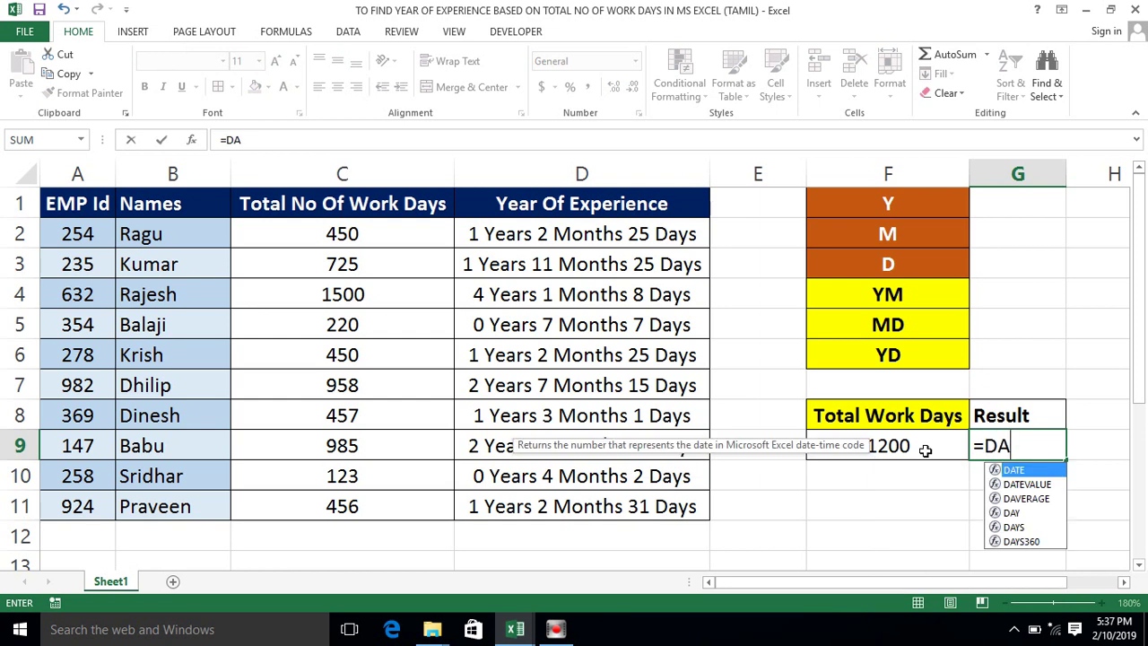
pyautogui.write('TEDIF')
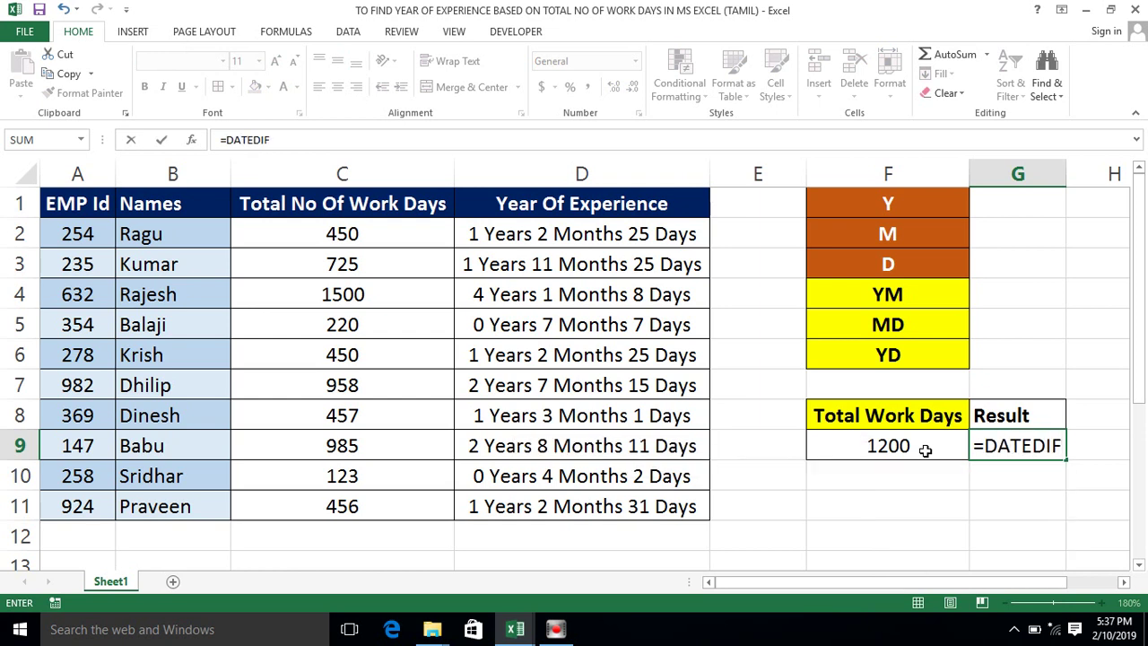
pyautogui.write('(0,')
pyautogui.click(878, 448)
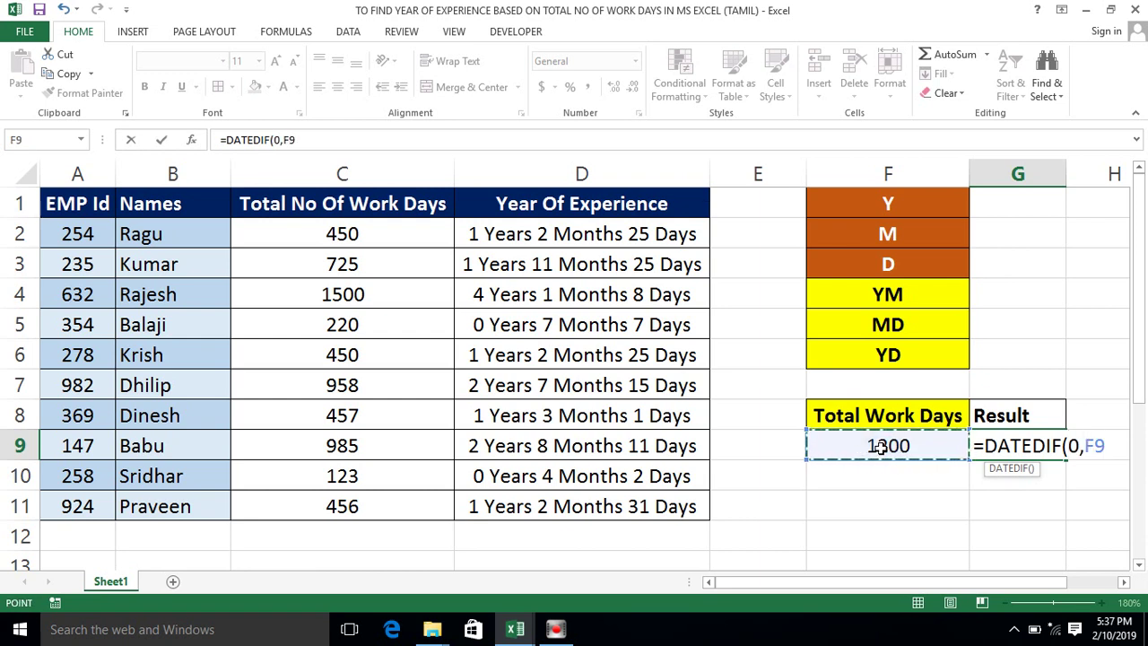
pyautogui.write(',')
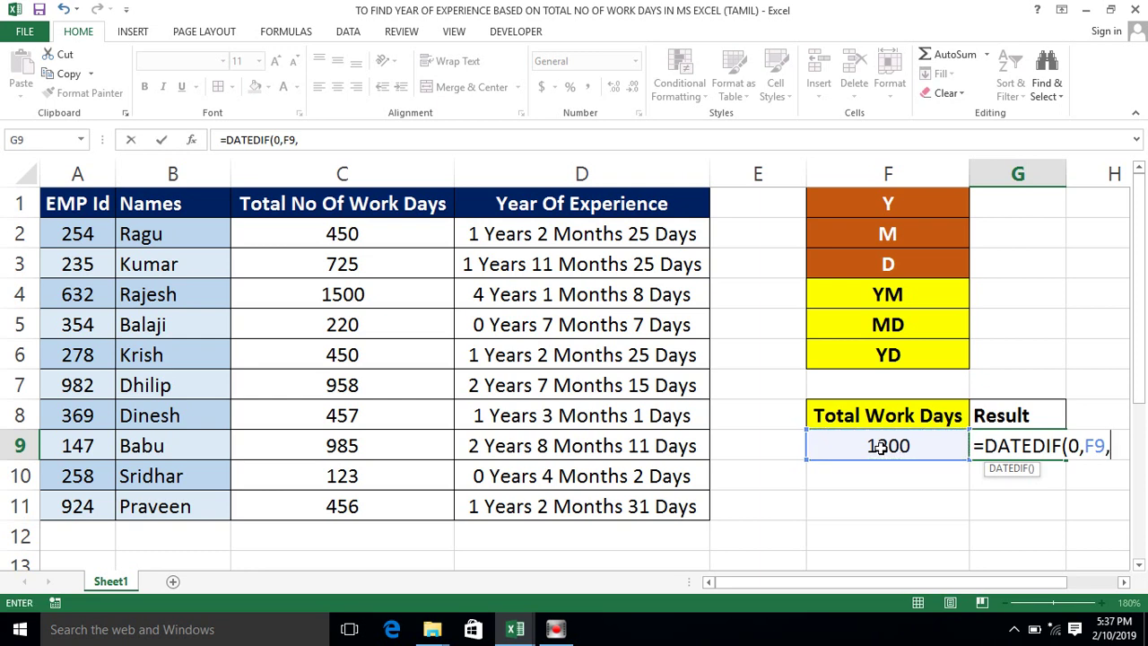
pyautogui.write('"Y")')
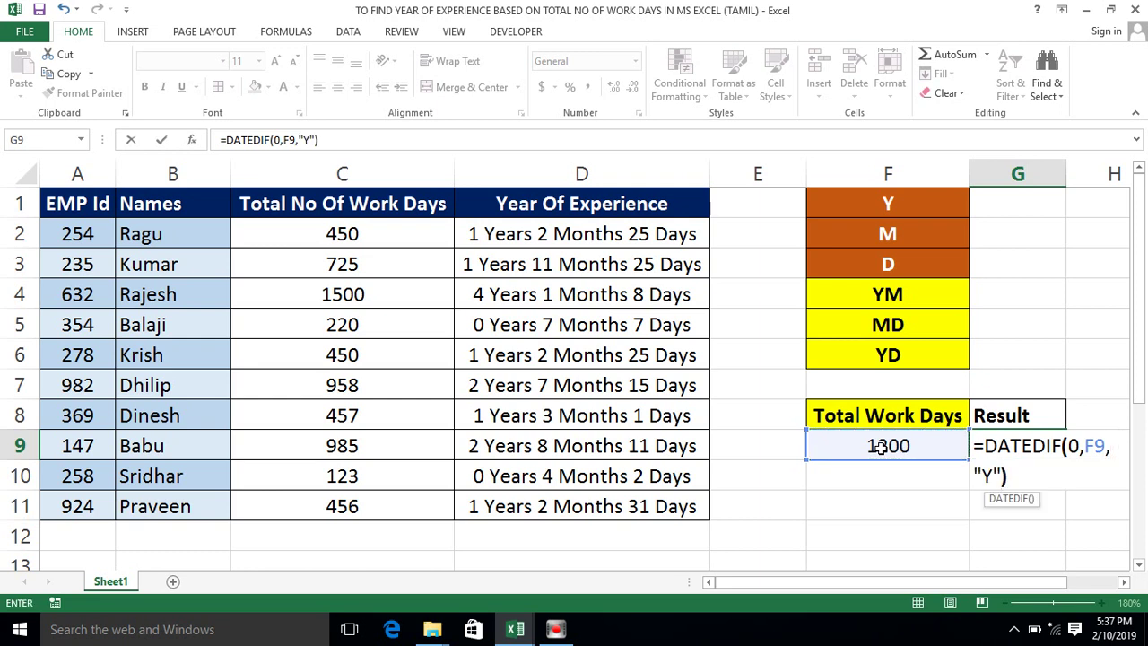
pyautogui.press('Return')
pyautogui.click(1006, 443)
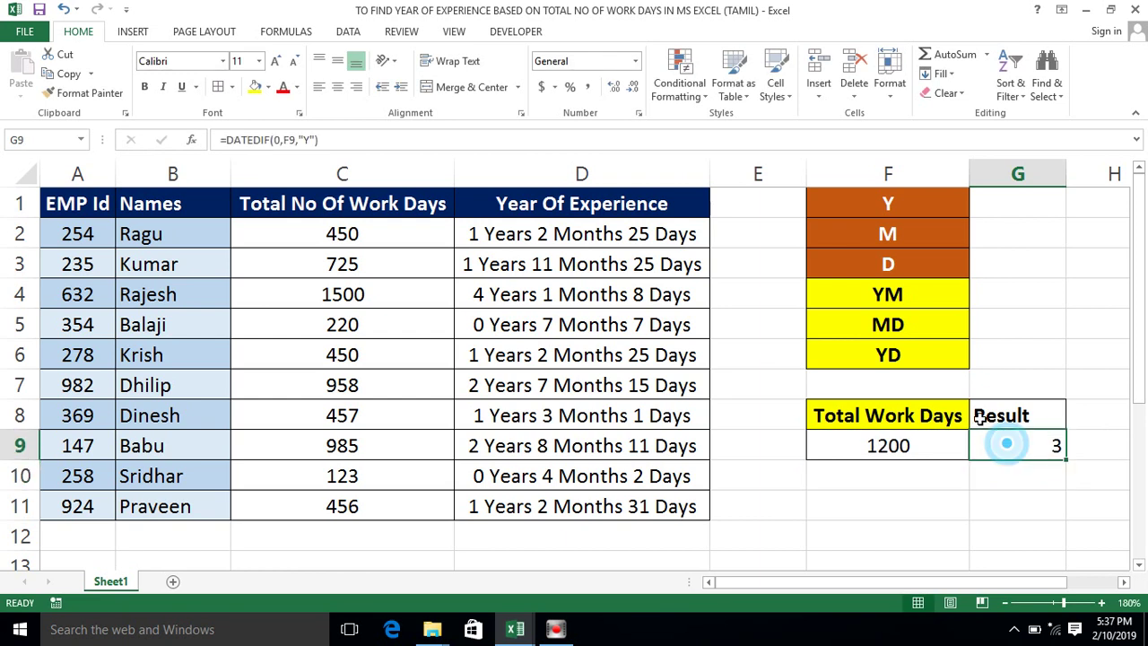
pyautogui.click(337, 86)
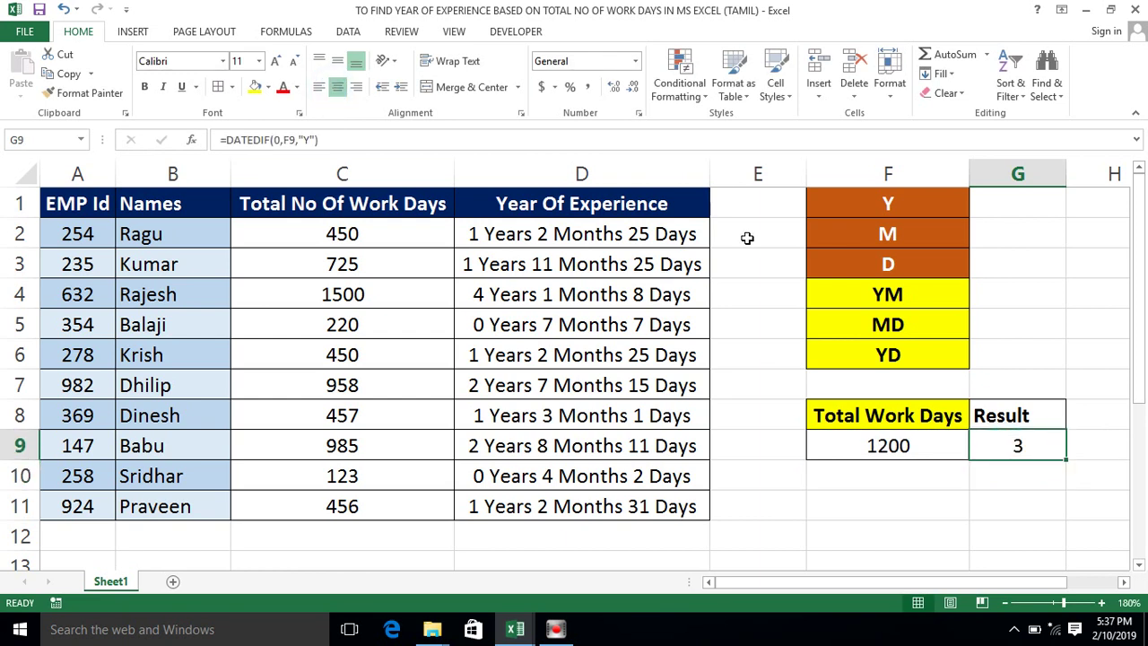
# Step: Enter =F9/365.25 in F10 to cross-check the number of years
pyautogui.doubleClick(895, 477)
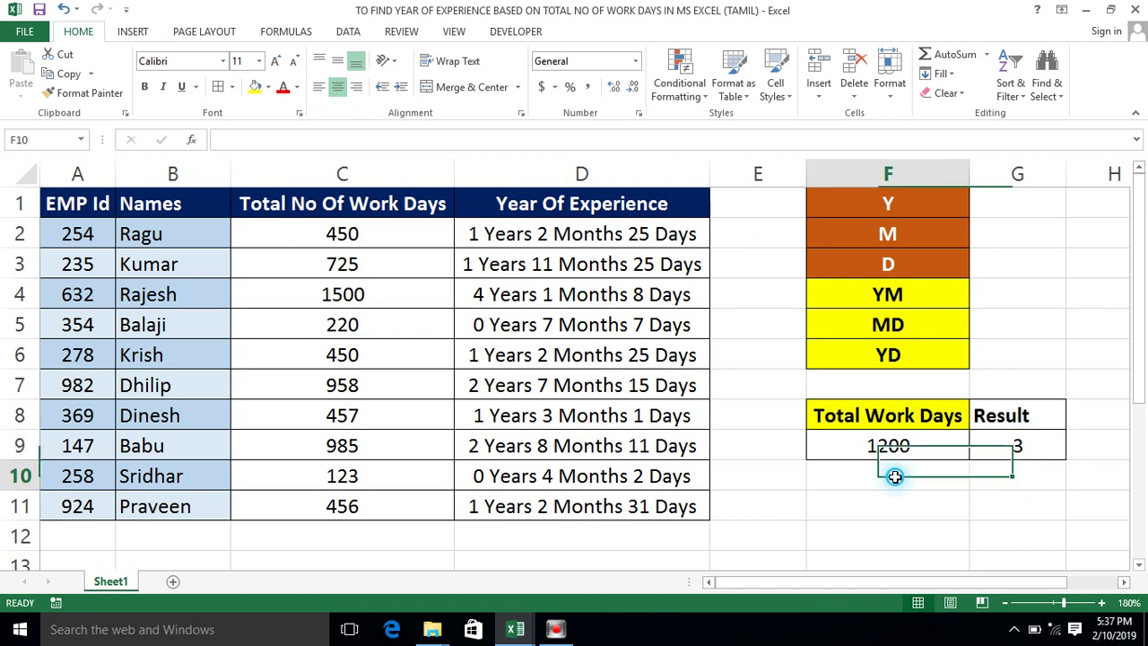
pyautogui.press('Escape')
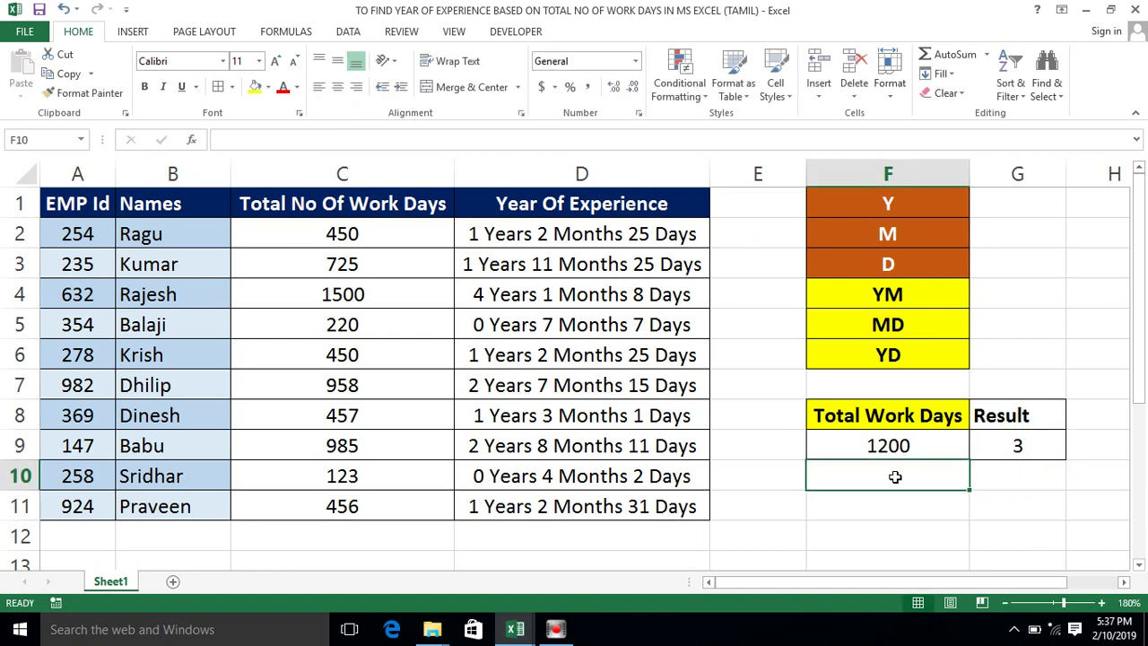
pyautogui.write('=')
pyautogui.press('Up')
pyautogui.write('/365.25')
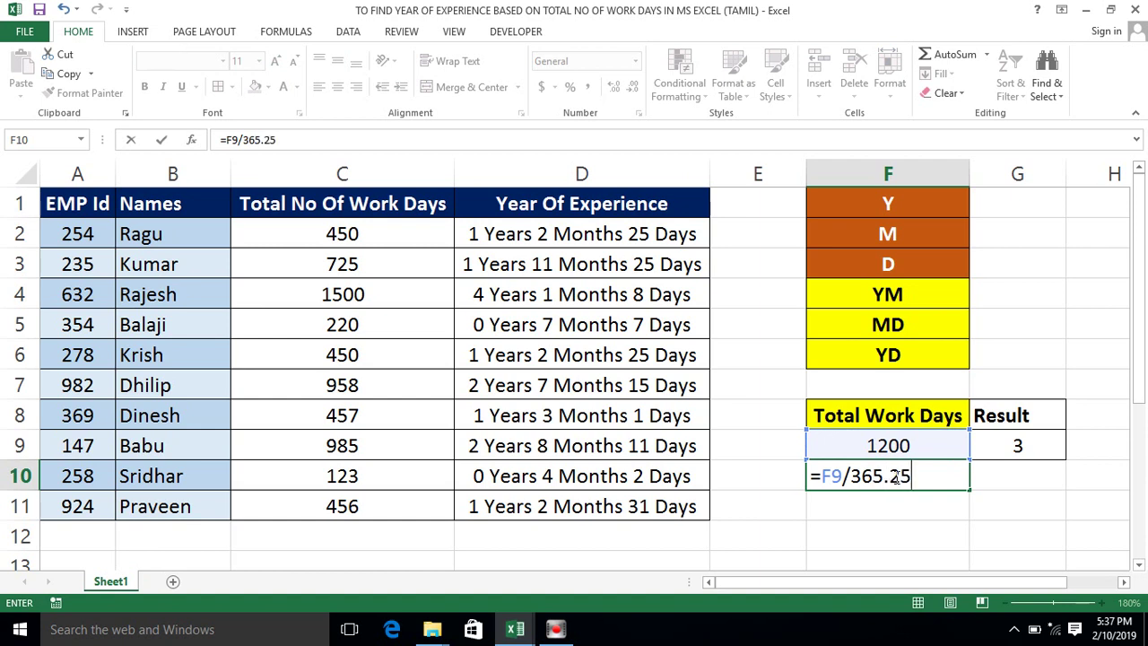
pyautogui.press('Return')
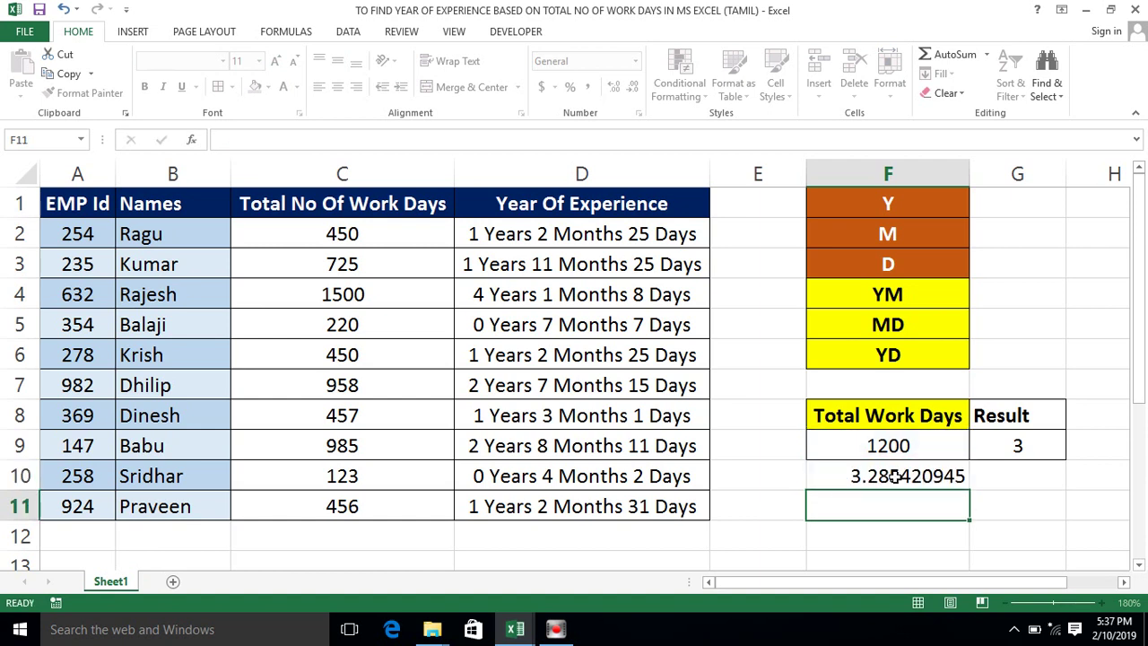
# Step: Format F10 to show no decimal places and centre its content
pyautogui.click(886, 476)
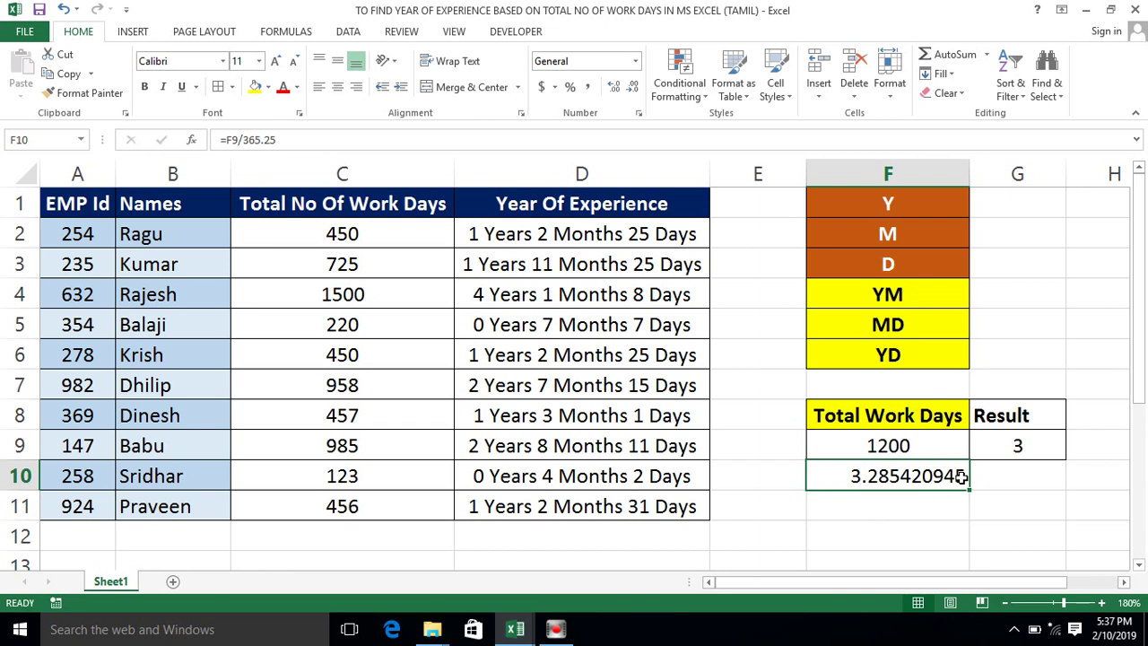
pyautogui.click(633, 91)
pyautogui.doubleClick(633, 90)
pyautogui.tripleClick(633, 91)
pyautogui.tripleClick(633, 90)
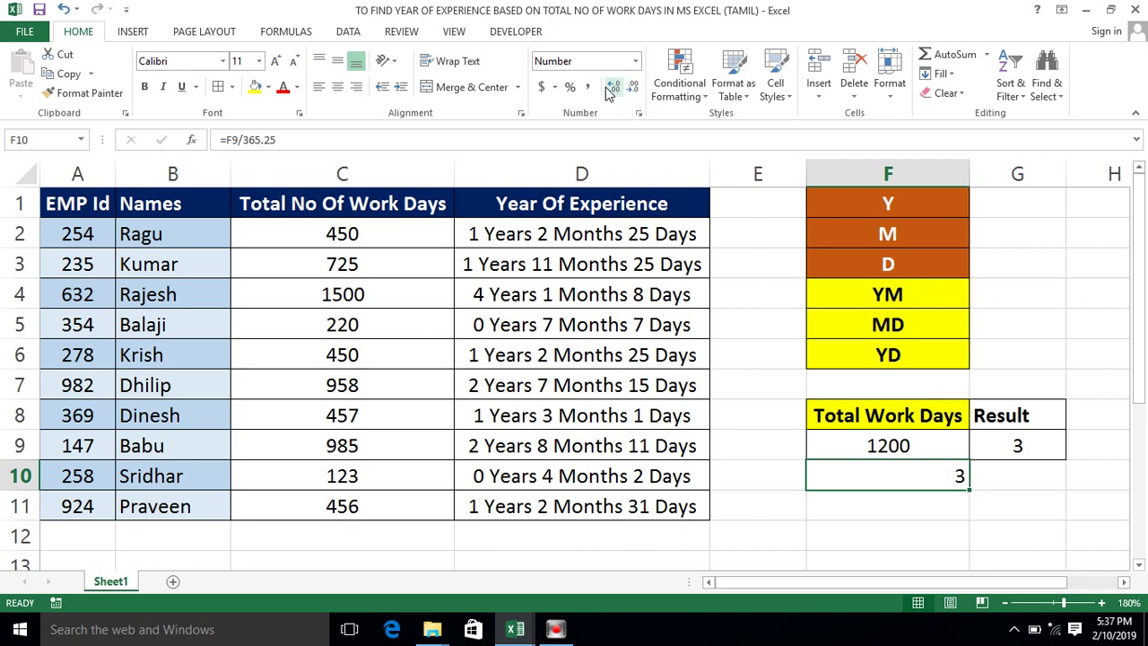
pyautogui.click(339, 90)
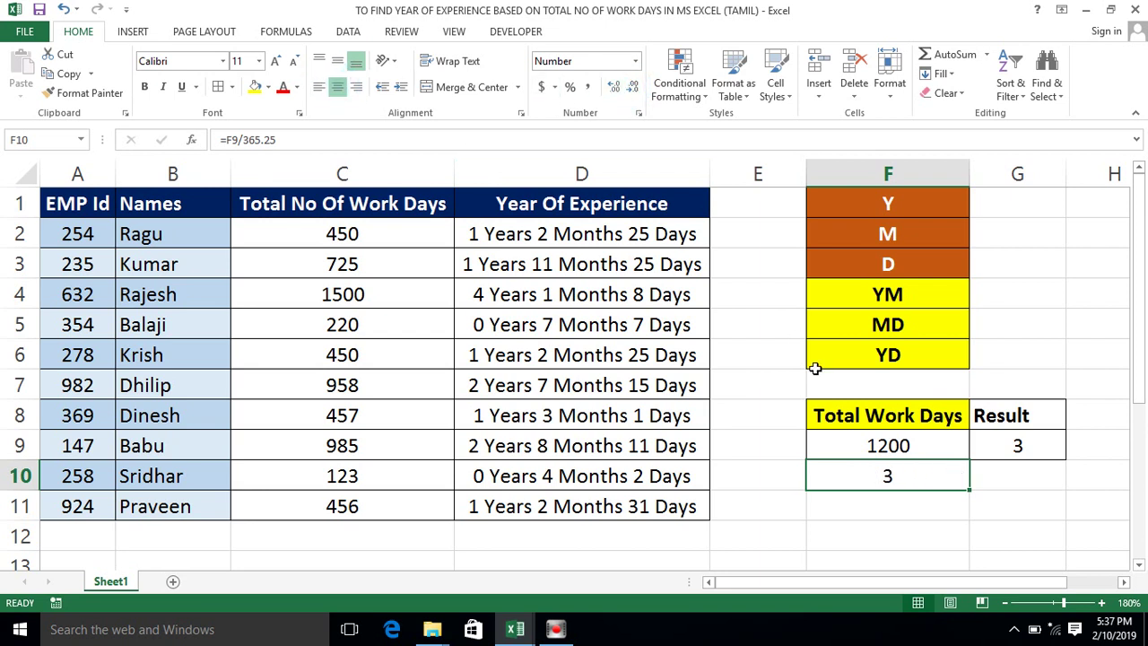
# Step: Clear the cross-check formula from F10
pyautogui.click(851, 479)
pyautogui.press('Delete')
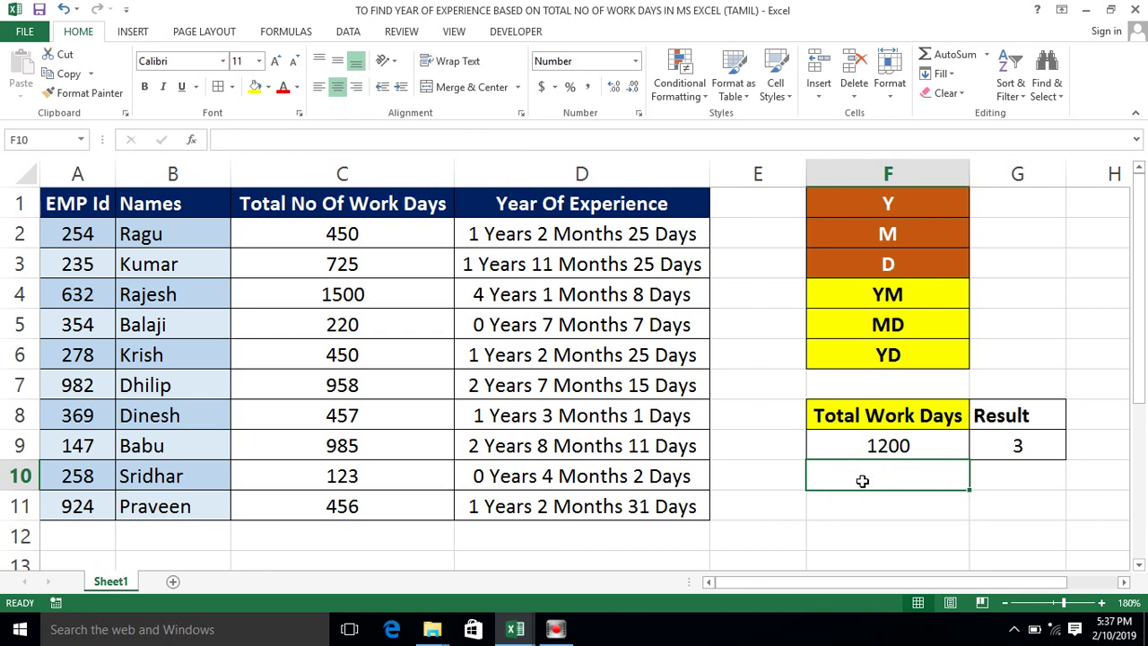
# Step: Change the DATEDIF unit in G9 to "M" to return total months
pyautogui.doubleClick(1013, 445)
pyautogui.click(1091, 443)
pyautogui.press('BackSpace')
pyautogui.write('M')
pyautogui.press('Return')
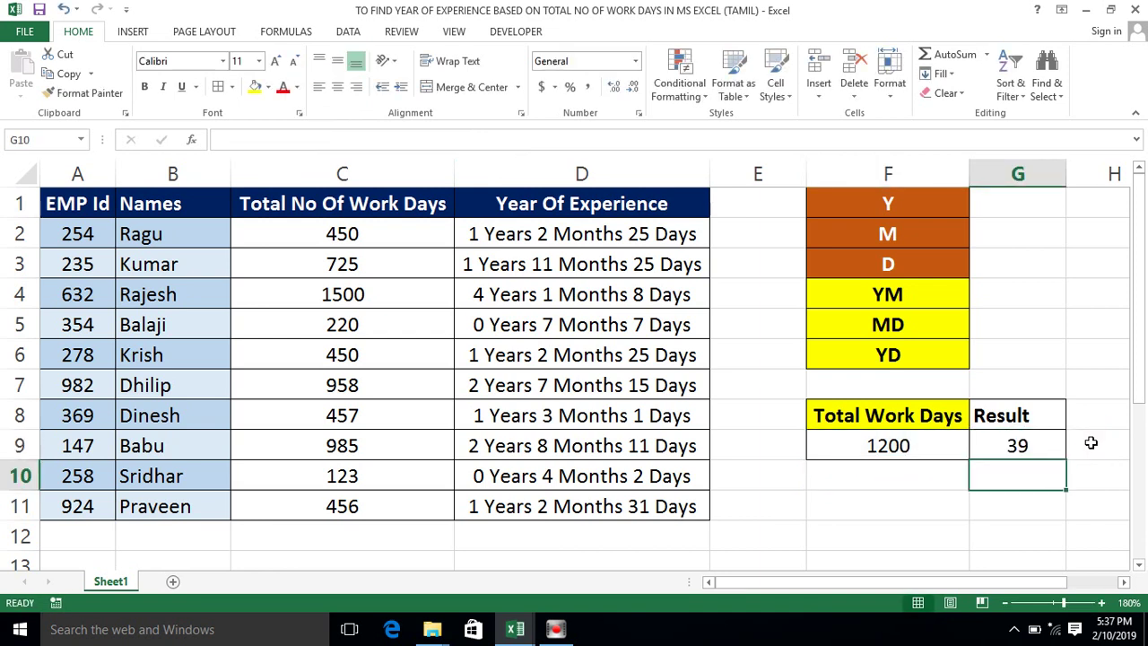
pyautogui.click(1021, 446)
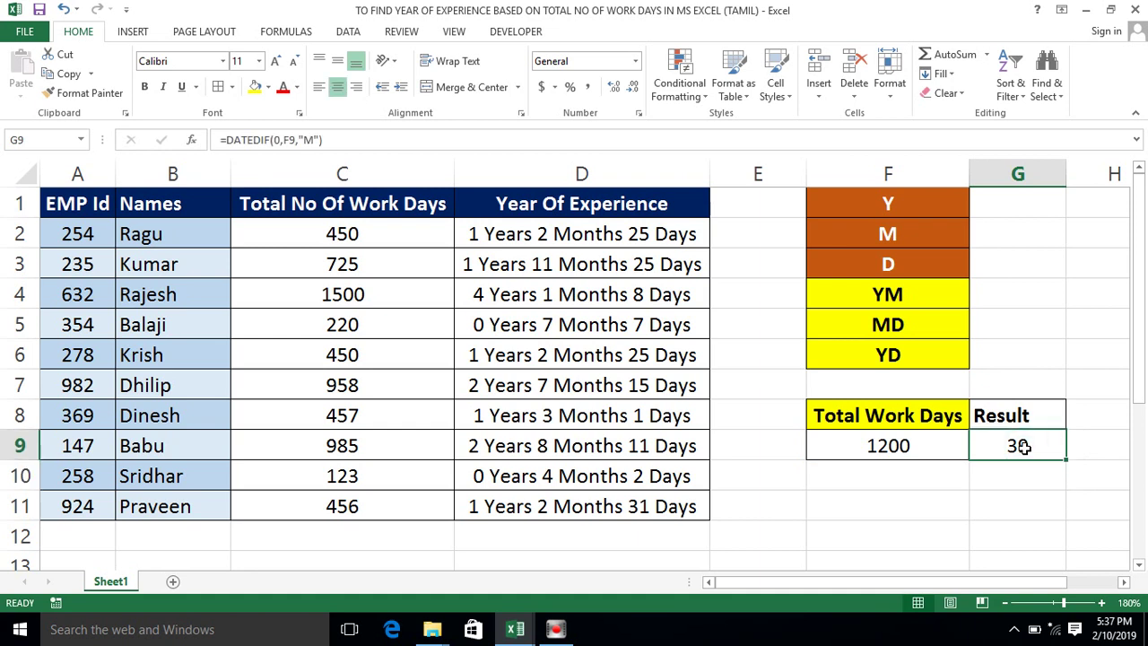
# Step: Change the G9 formula's unit to "D" to return total days
pyautogui.doubleClick(1023, 445)
pyautogui.click(1096, 443)
pyautogui.press('BackSpace')
pyautogui.write('D')
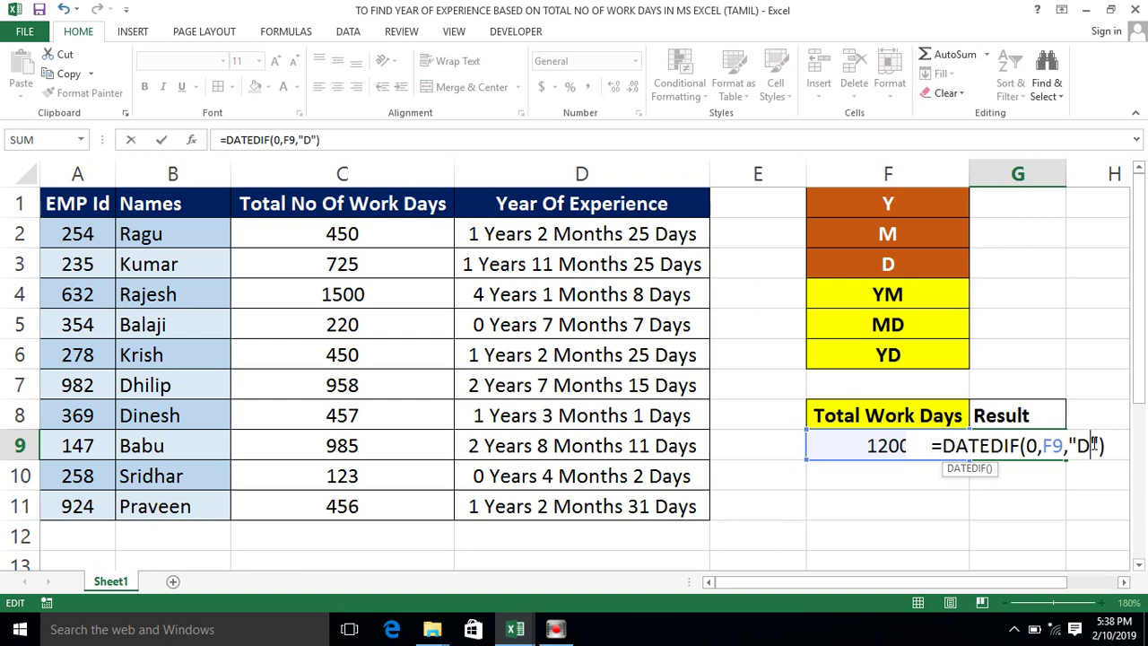
pyautogui.press('Return')
pyautogui.click(1029, 433)
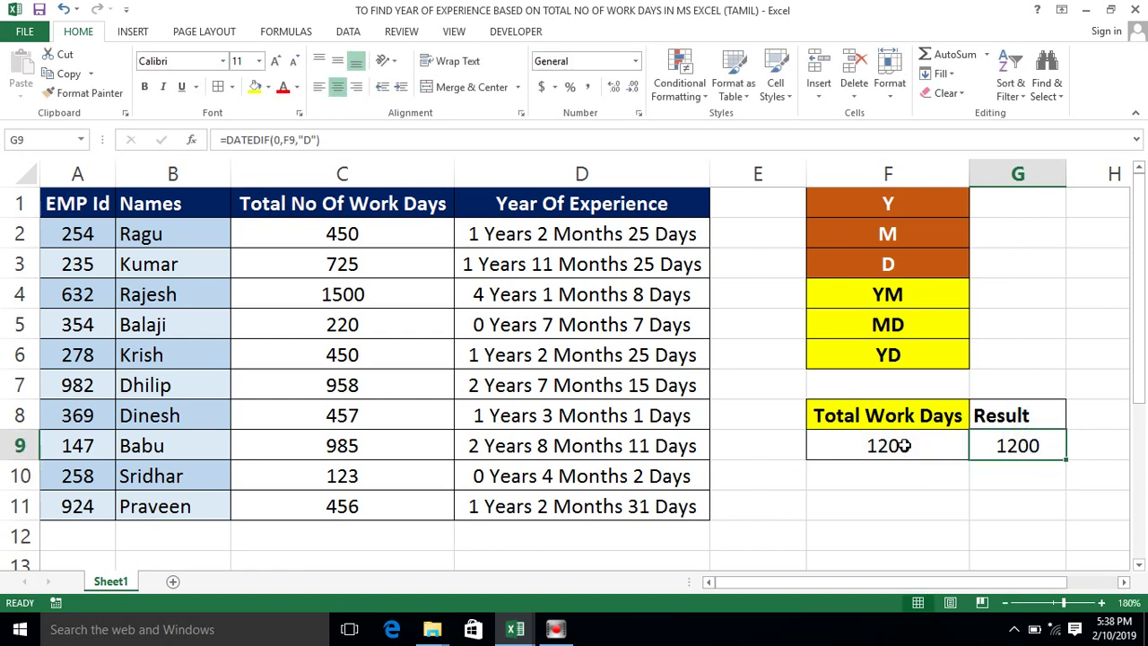
# Step: Change the DATEDIF unit in G9 to "YM" to return the months remaining after full years
pyautogui.click(1012, 435)
pyautogui.doubleClick(1021, 436)
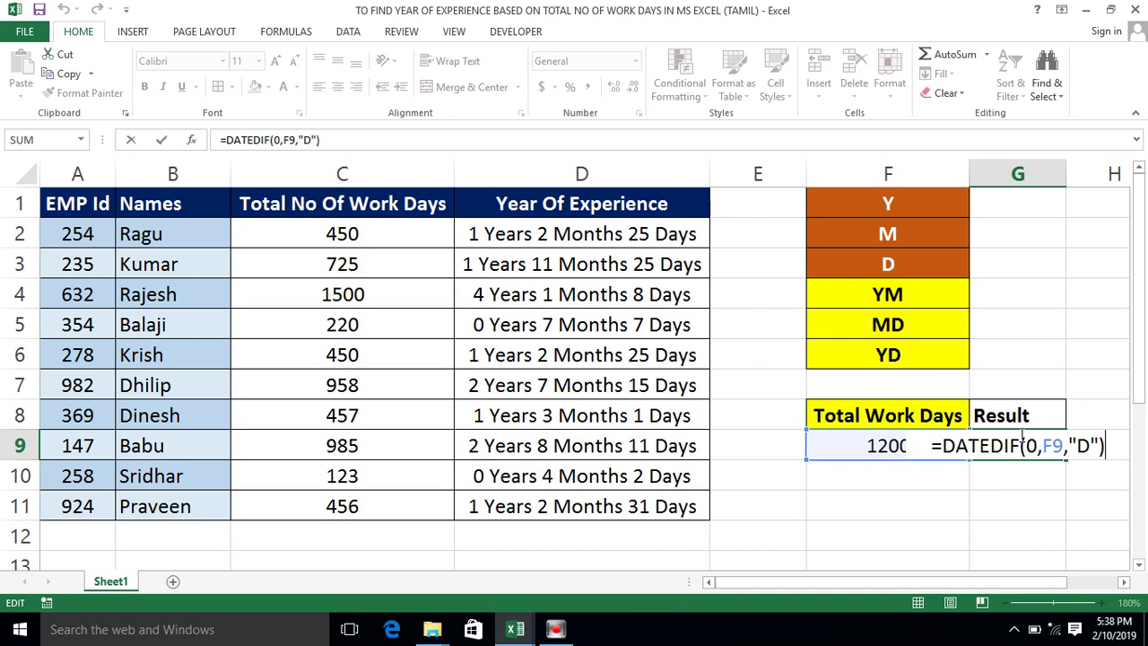
pyautogui.click(1087, 441)
pyautogui.press('BackSpace')
pyautogui.write('YM')
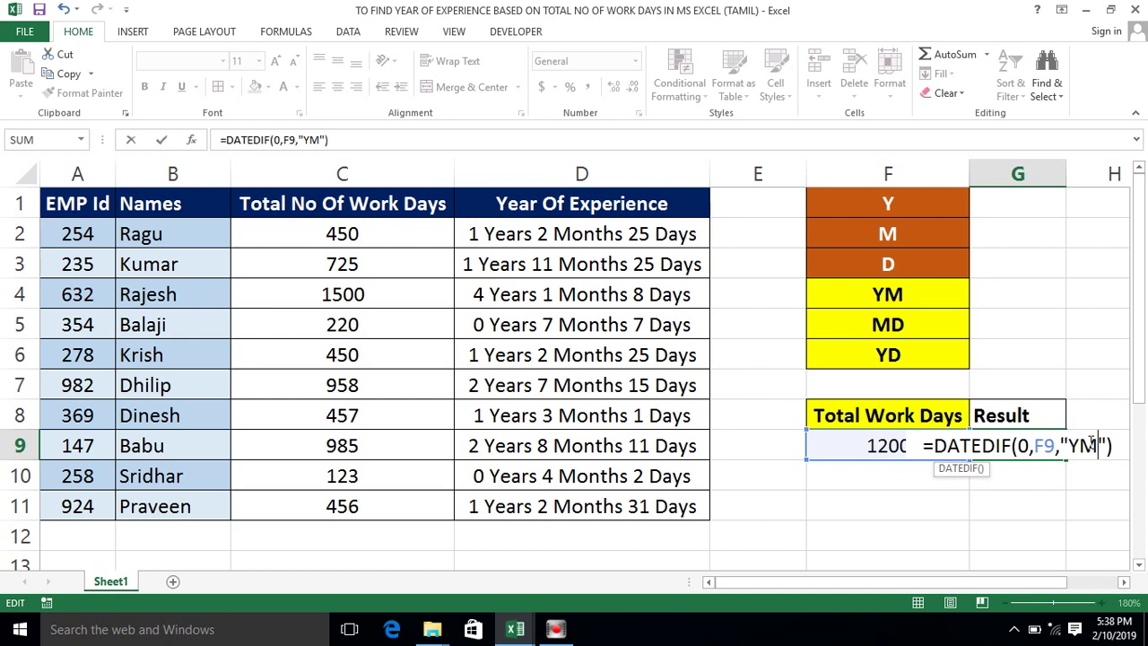
pyautogui.press('Return')
pyautogui.click(1020, 444)
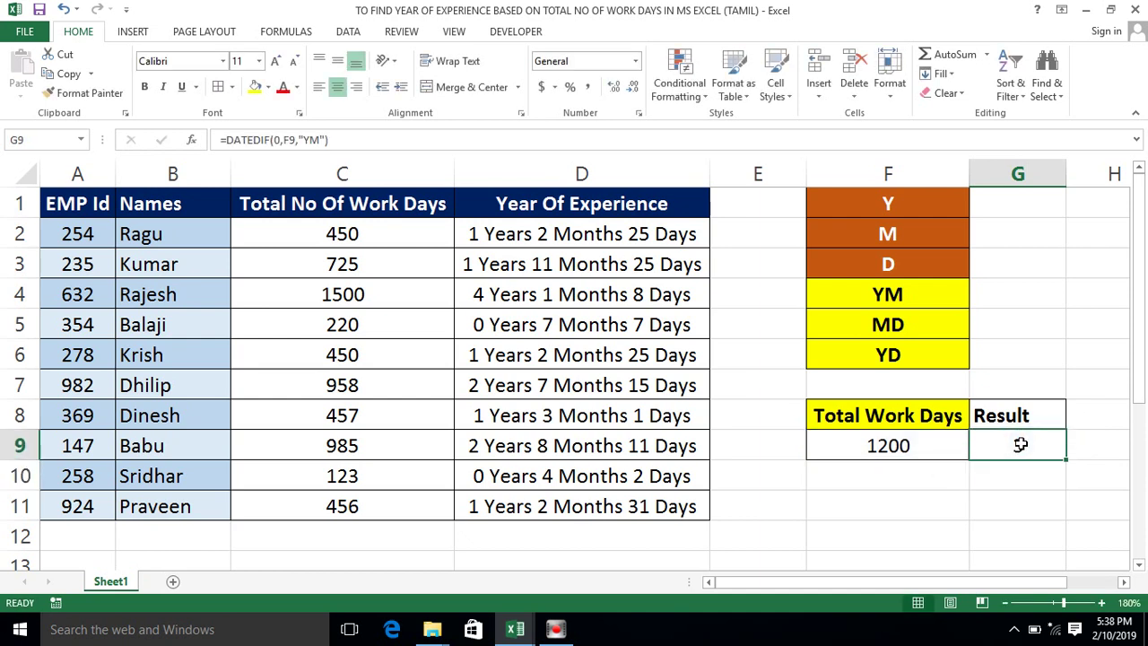
pyautogui.click(909, 466)
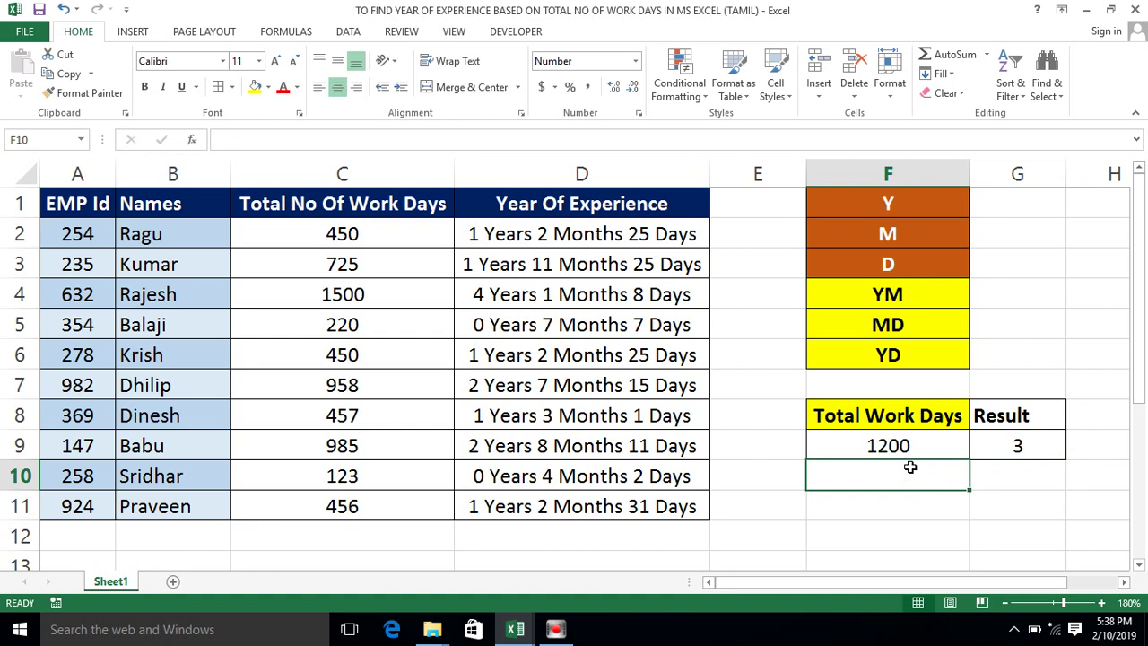
# Step: Change the DATEDIF unit in G9 to "MD" to return the days remaining after full months
pyautogui.click(916, 451)
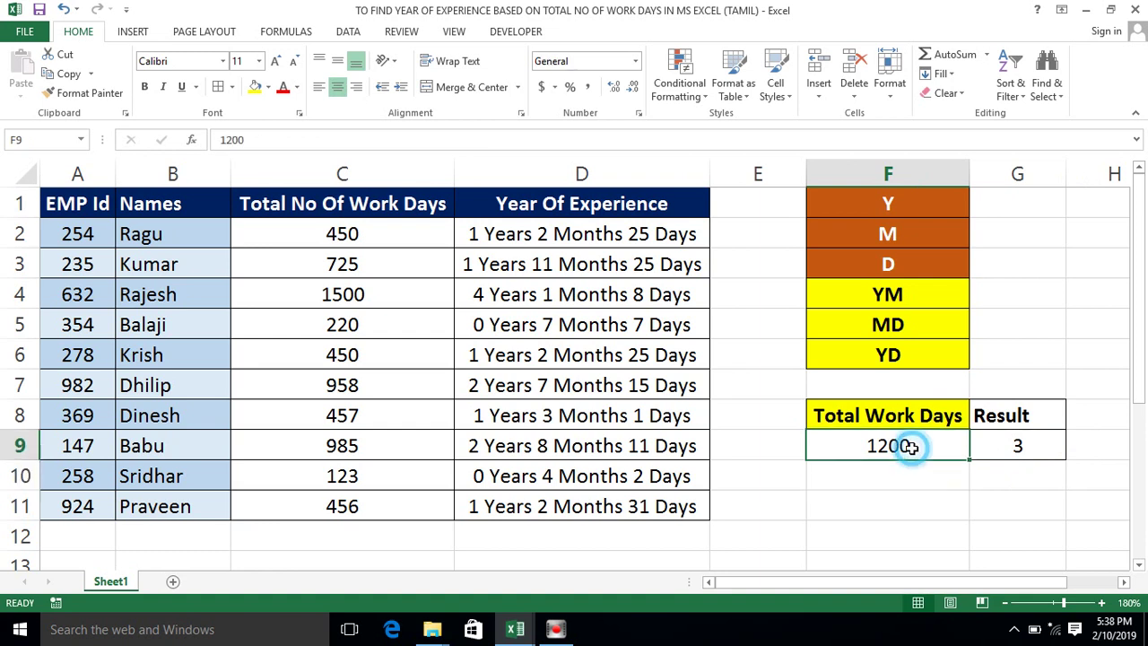
pyautogui.click(1005, 439)
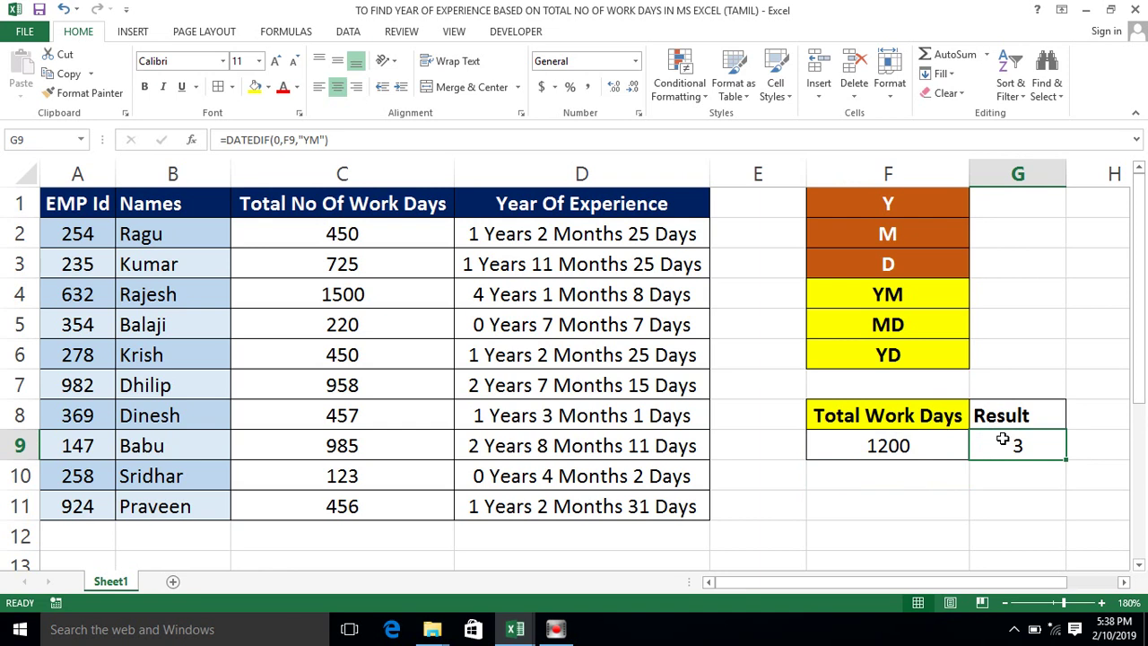
pyautogui.press('F2')
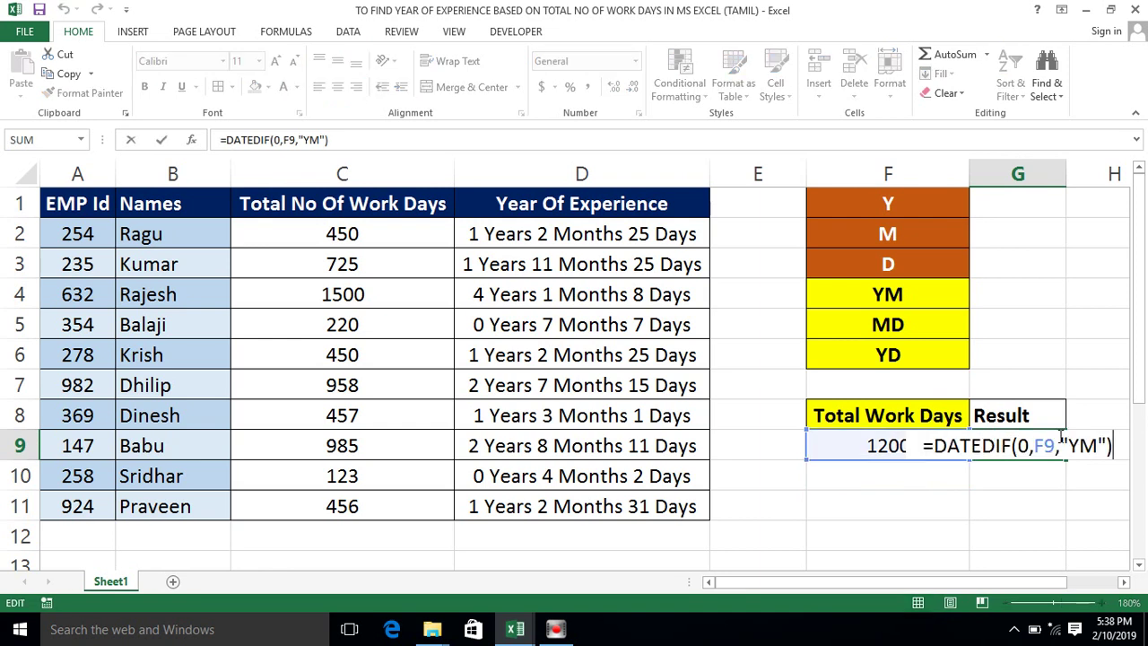
pyautogui.click(1094, 445)
pyautogui.press('BackSpace')
pyautogui.press('BackSpace')
pyautogui.write('MD')
pyautogui.press('Return')
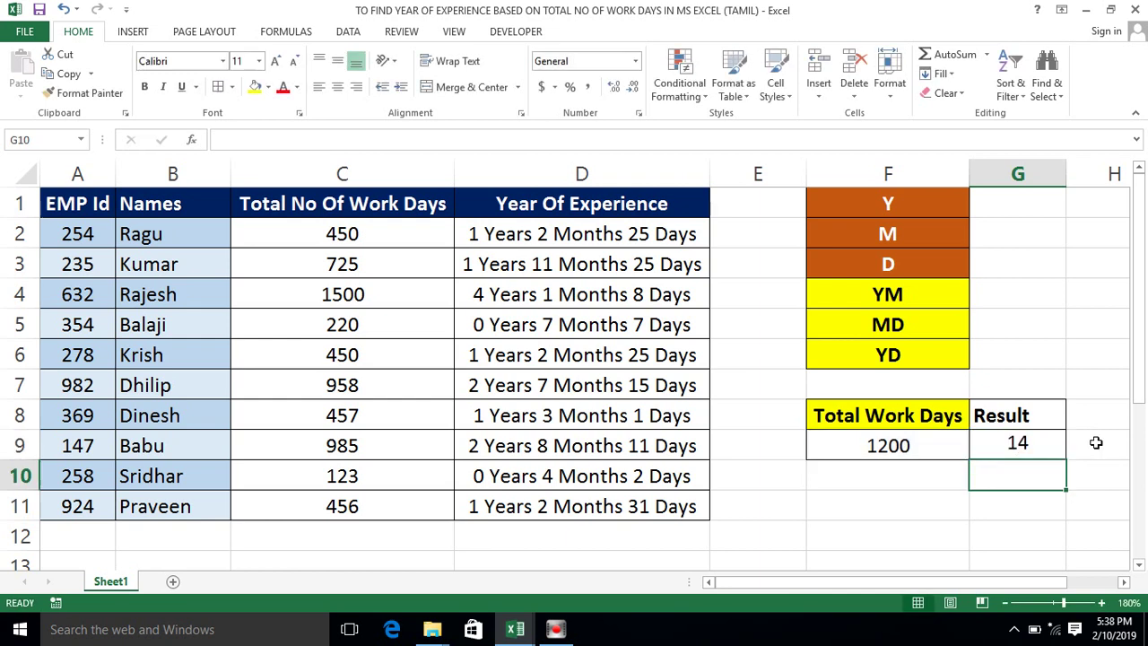
pyautogui.click(1025, 446)
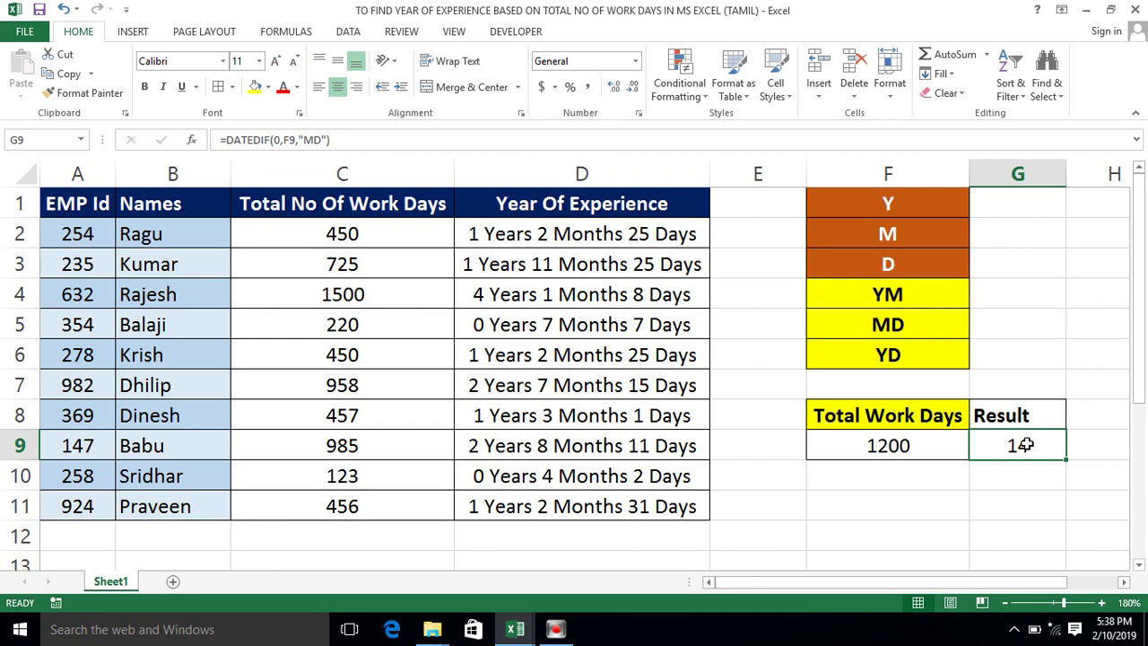
pyautogui.click(901, 324)
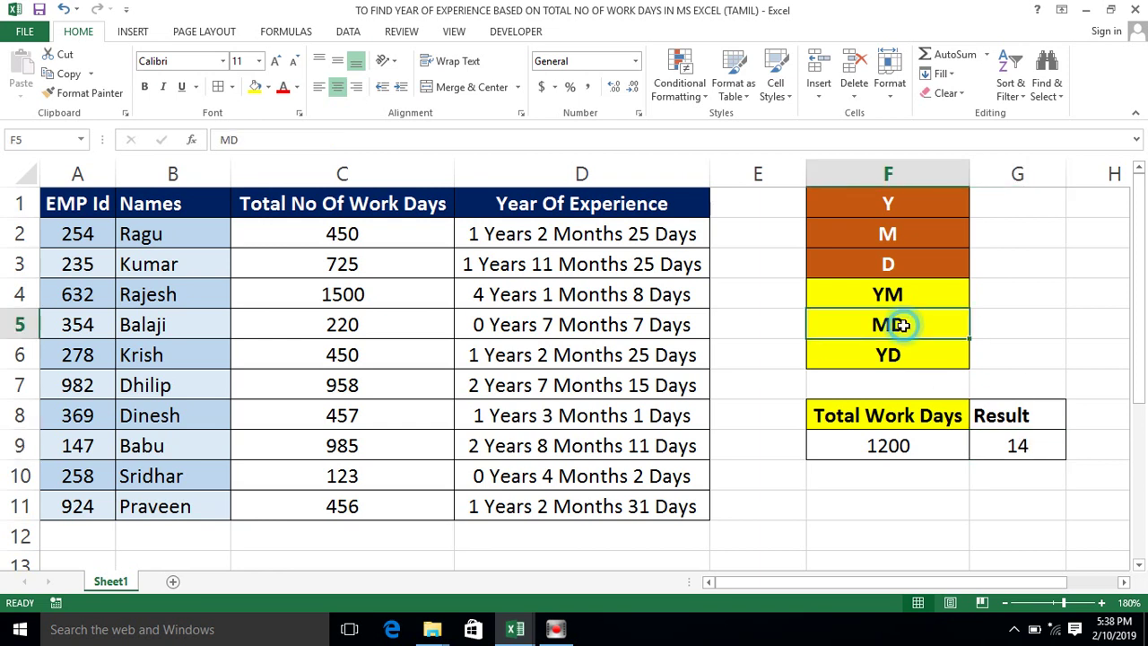
pyautogui.doubleClick(904, 325)
pyautogui.press('Escape')
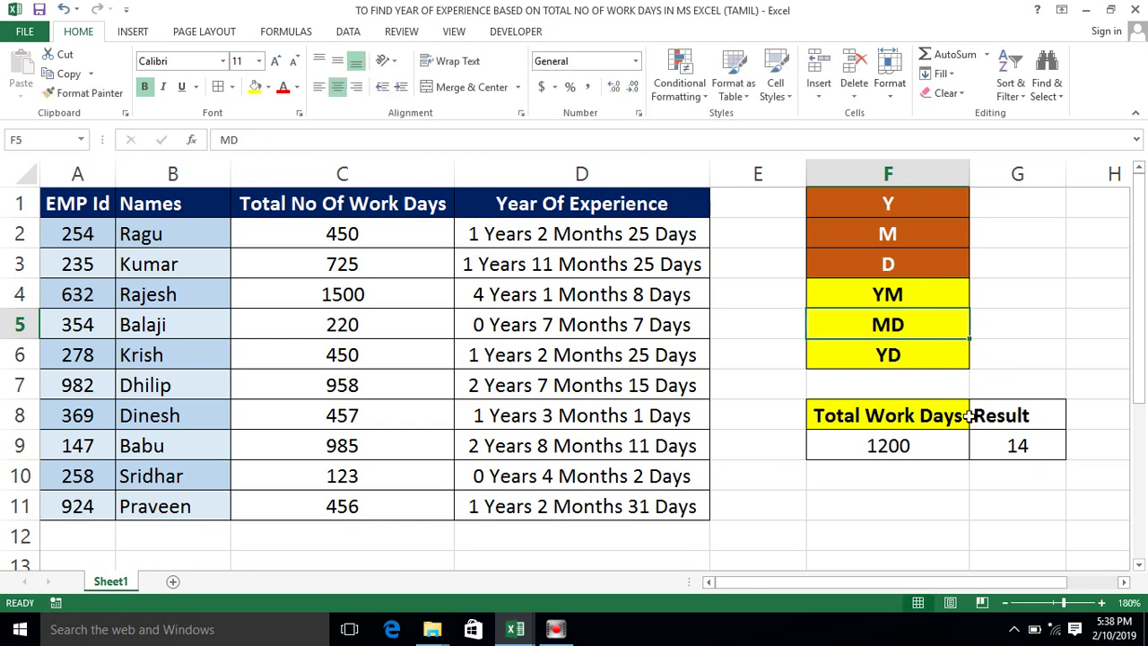
# Step: Change the G9 formula's unit to "YD" to return the days remaining after full years
pyautogui.click(1028, 451)
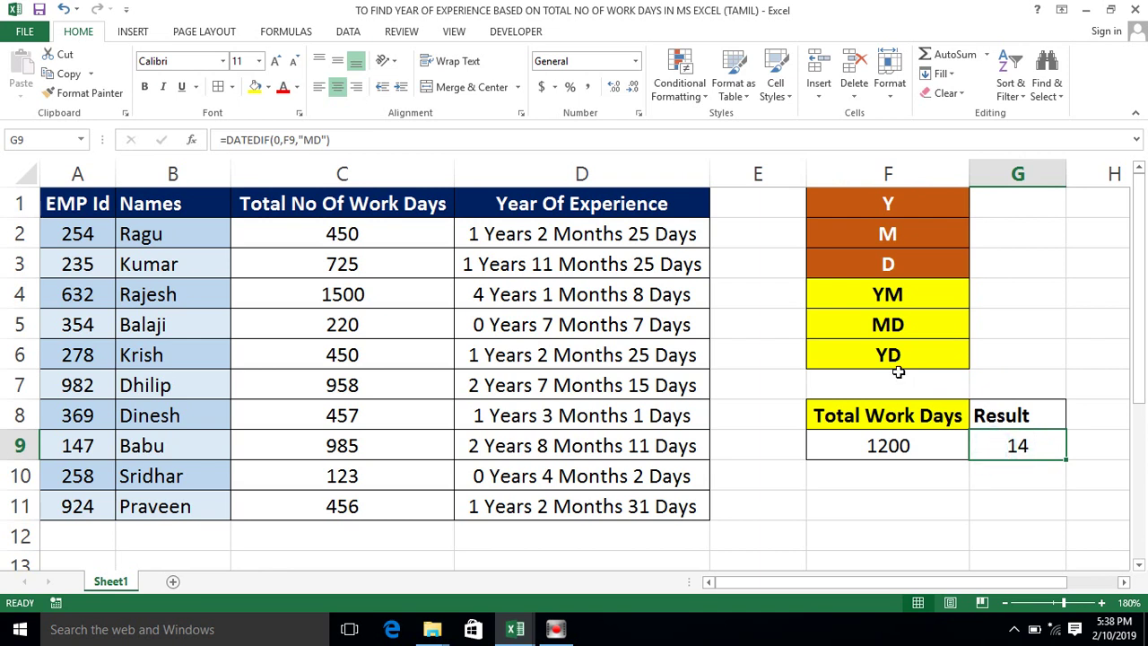
pyautogui.click(1038, 442)
pyautogui.press('F2')
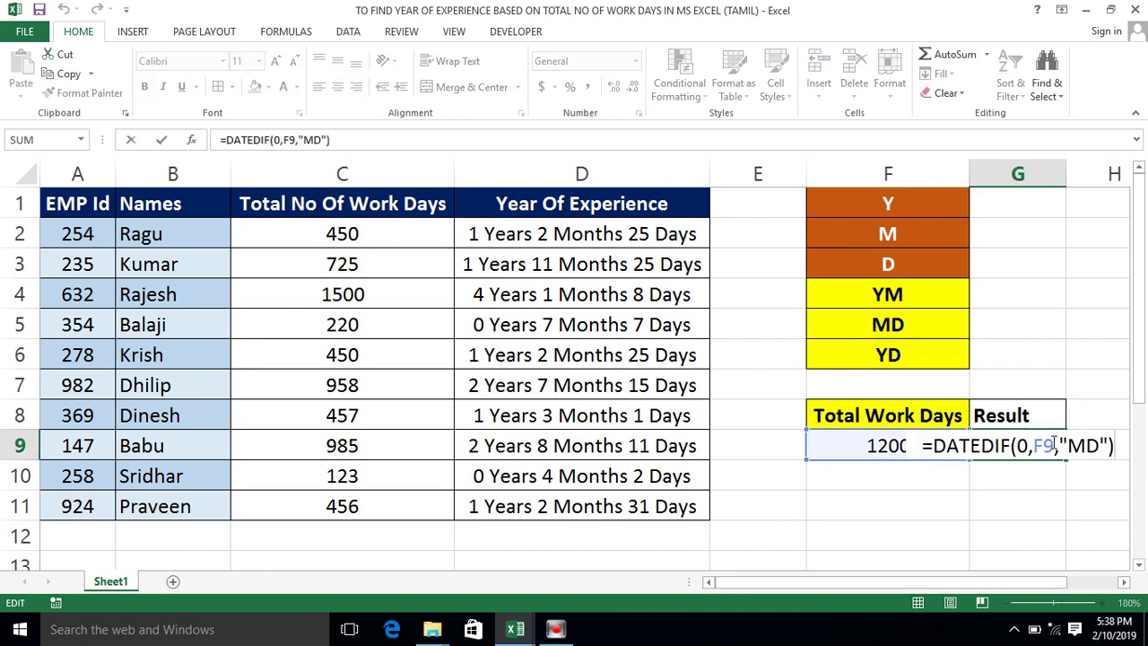
pyautogui.click(1087, 446)
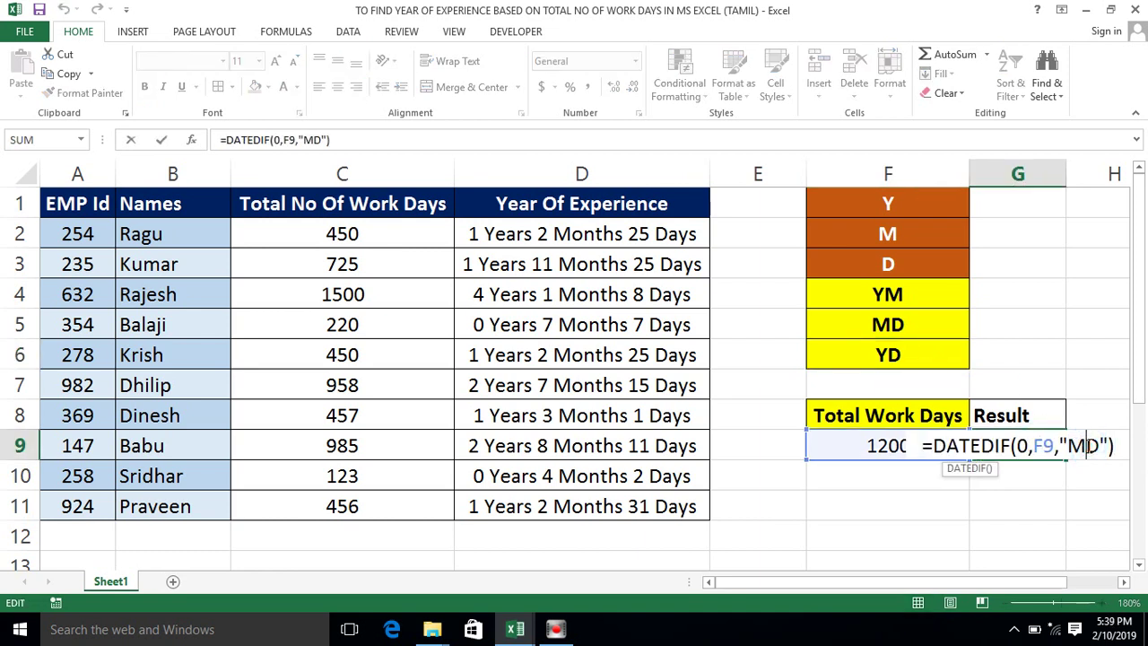
pyautogui.press('BackSpace')
pyautogui.write('Y')
pyautogui.press('Return')
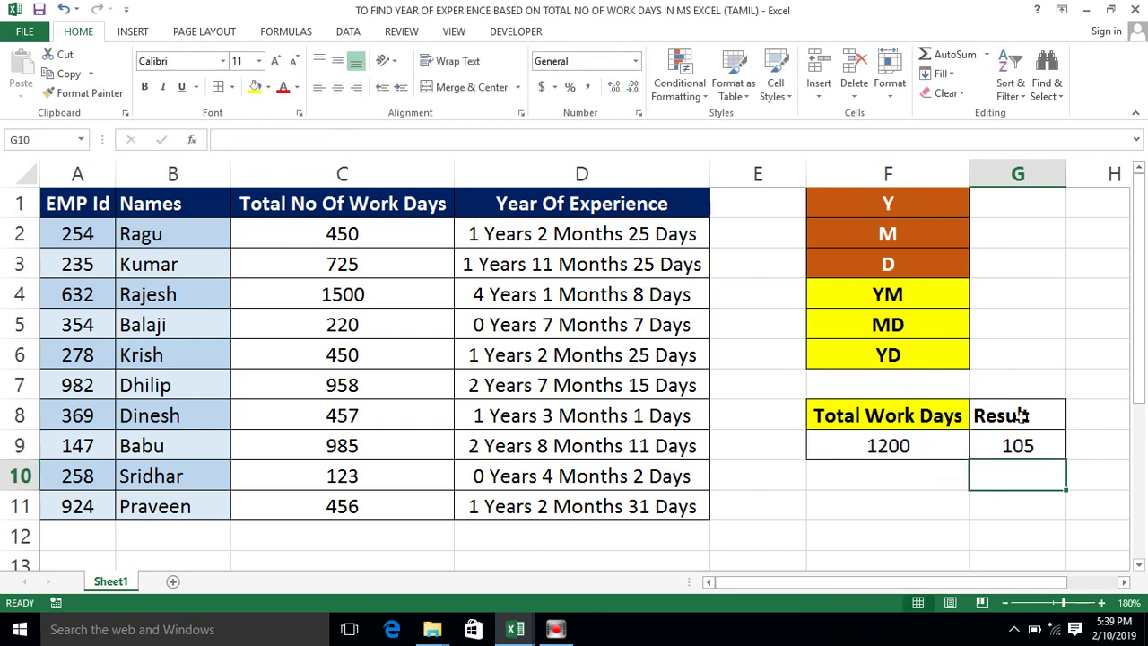
# Step: Examine the Result cell G9 and its "YD" DATEDIF formula
pyautogui.click(1016, 446)
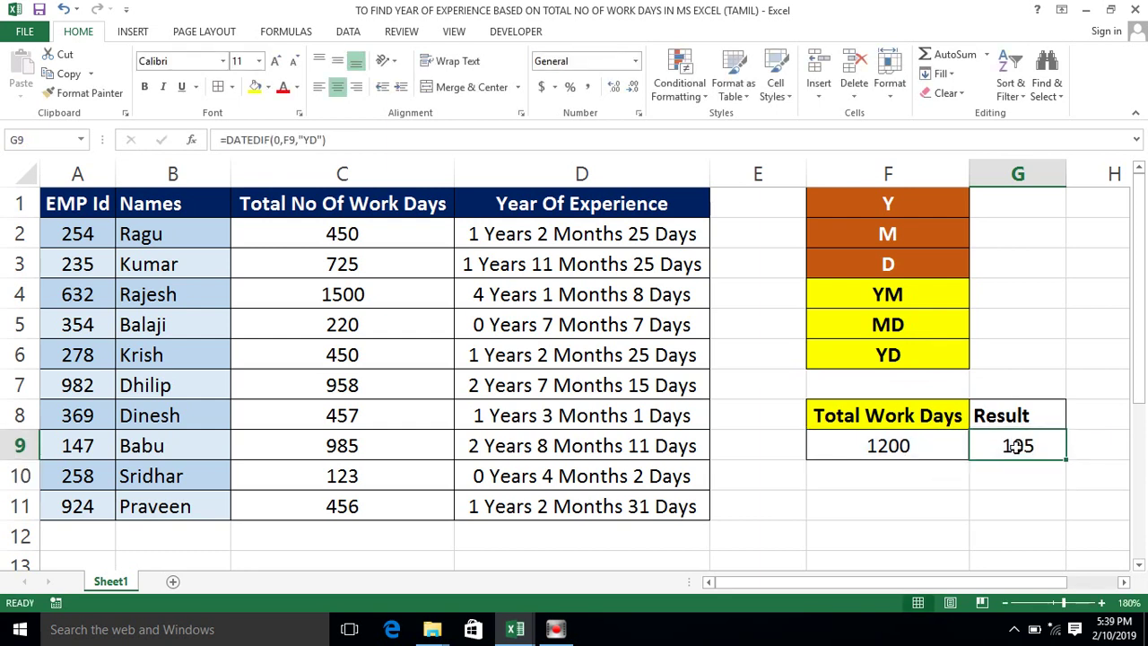
pyautogui.click(1020, 416)
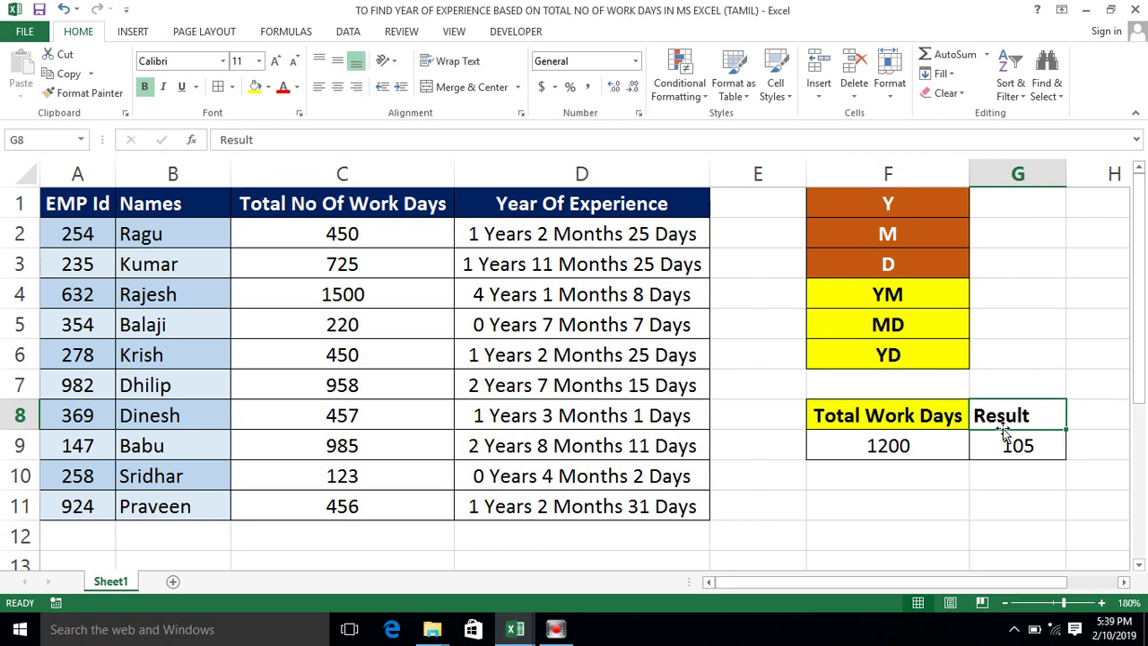
pyautogui.click(1016, 443)
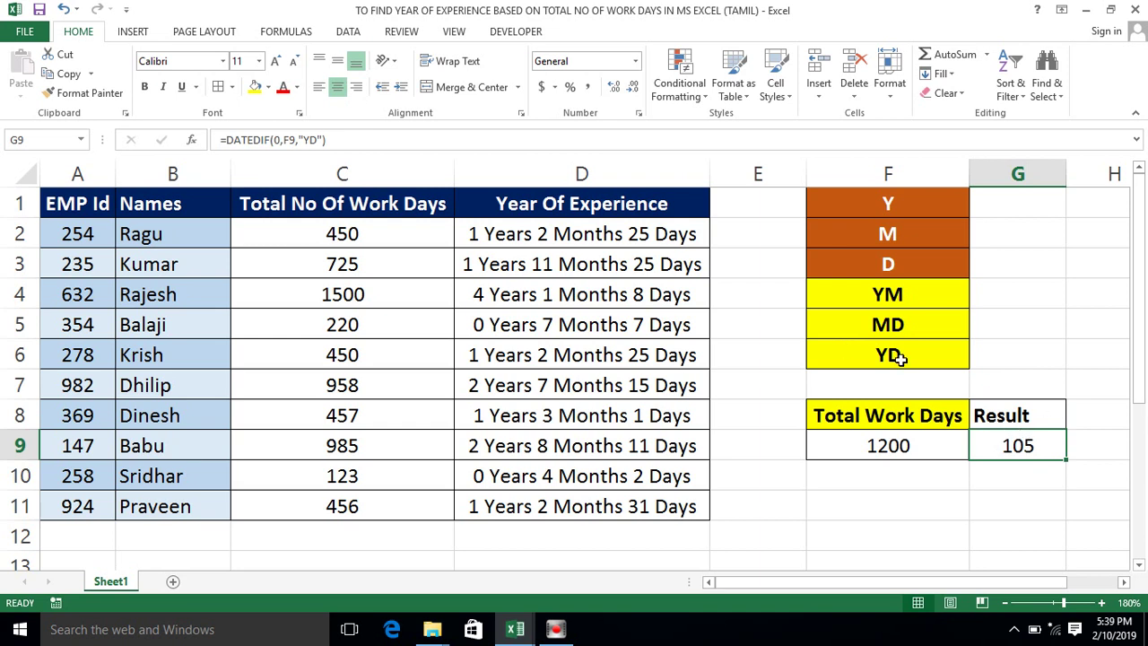
pyautogui.click(1015, 449)
pyautogui.doubleClick(1015, 450)
pyautogui.press('Escape')
# Step: Review the employee table A1:D11, its work days and experience headings, and the DATEDIF unit codes in column F
pyautogui.press('Right')
pyautogui.press('Left')
pyautogui.press('Left')
pyautogui.press('Left')
pyautogui.press('Left')
pyautogui.press('Left')
pyautogui.press('Left')
pyautogui.press('Left')
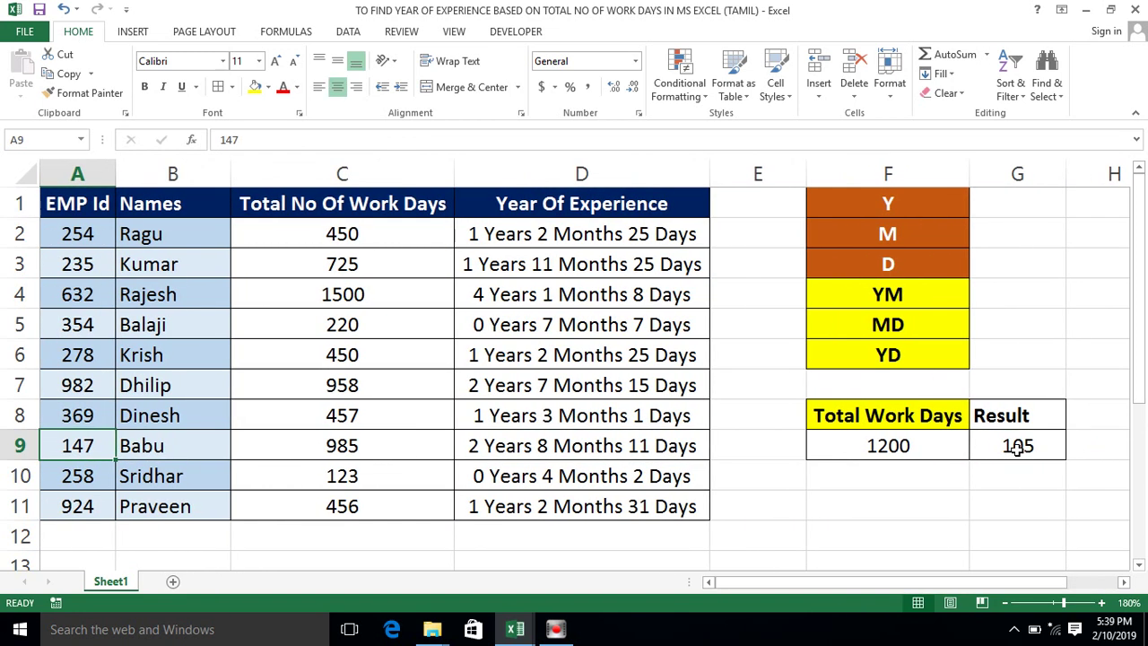
pyautogui.hotkey('ctrl', 'Up')
pyautogui.hotkey('ctrl', 'shift', 'Right')
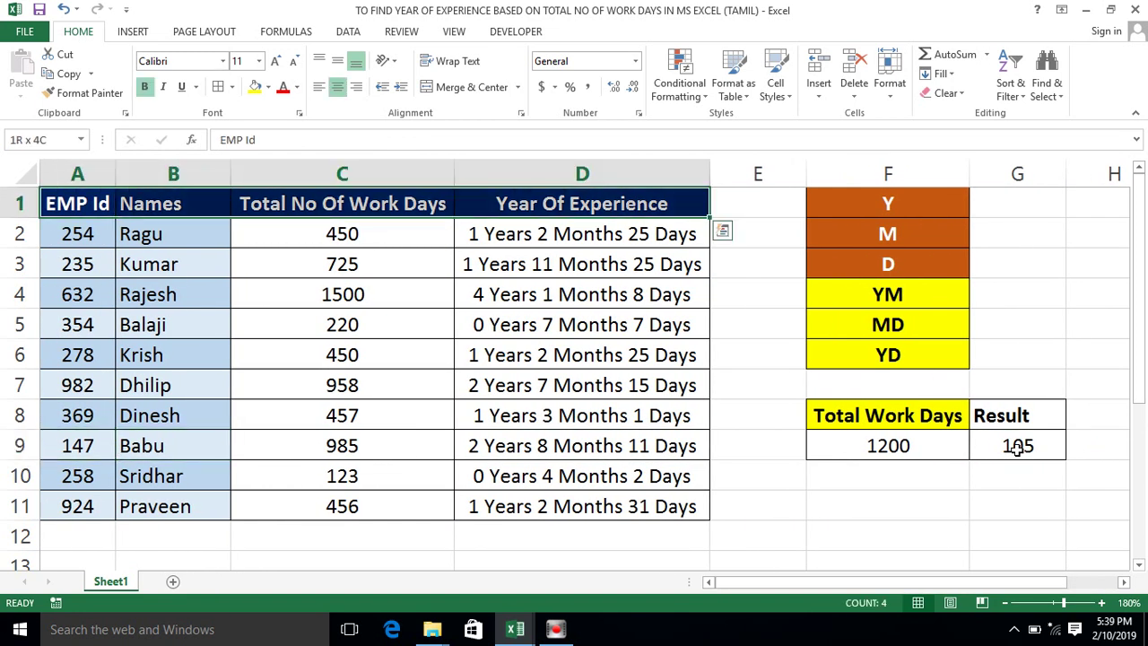
pyautogui.hotkey('ctrl', 'shift', 'Down')
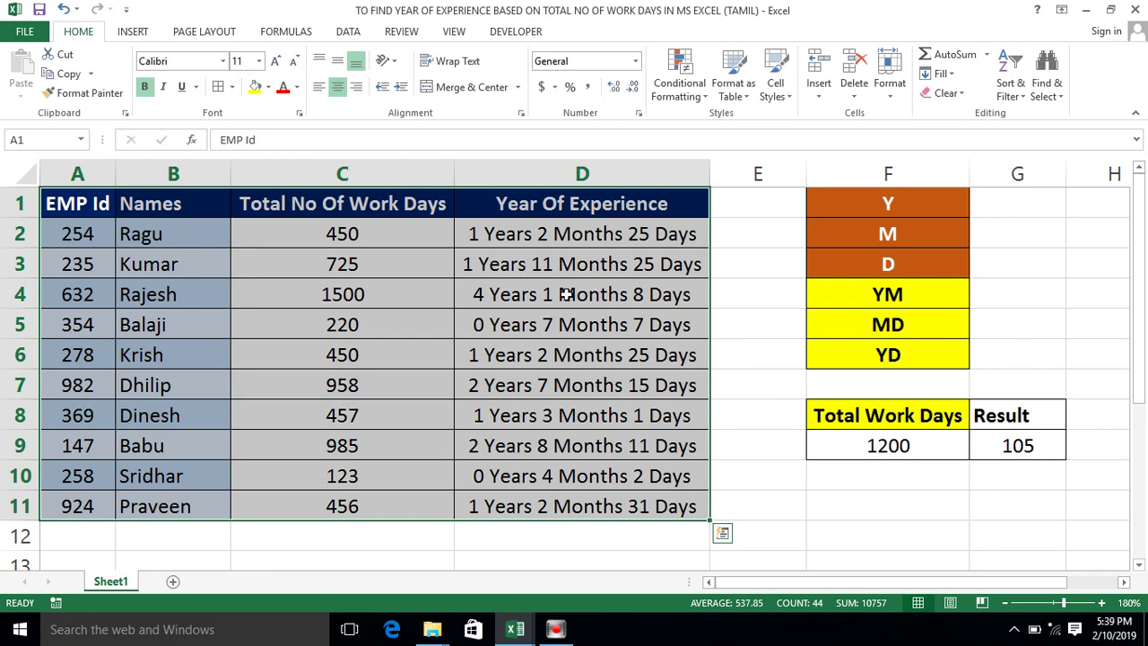
pyautogui.click(285, 193)
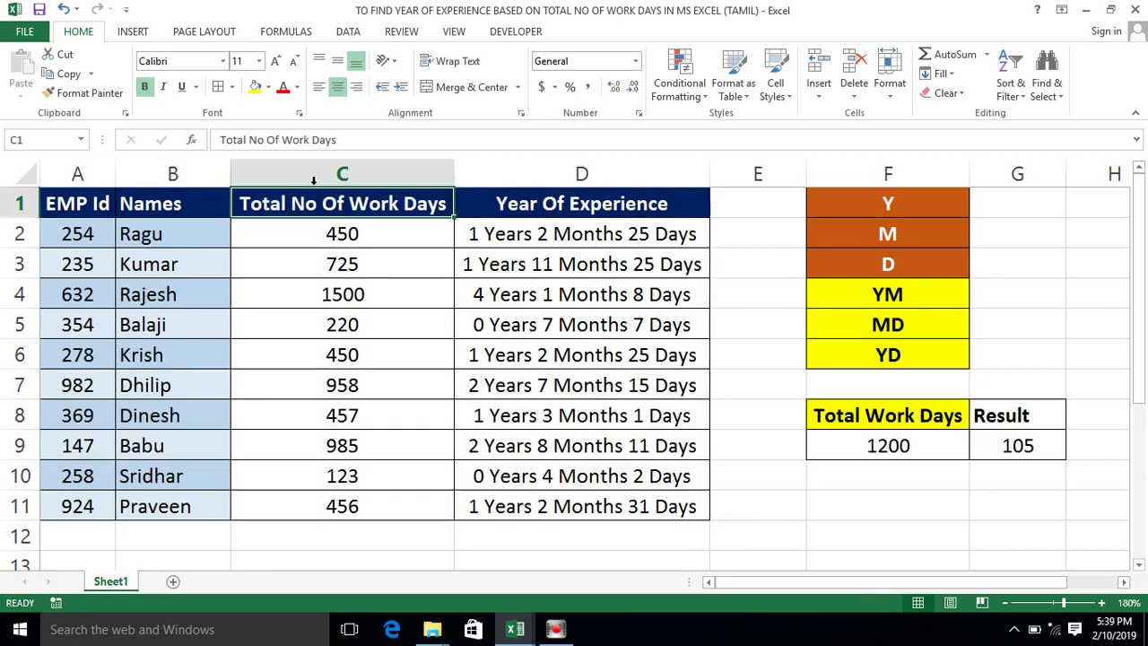
pyautogui.click(463, 195)
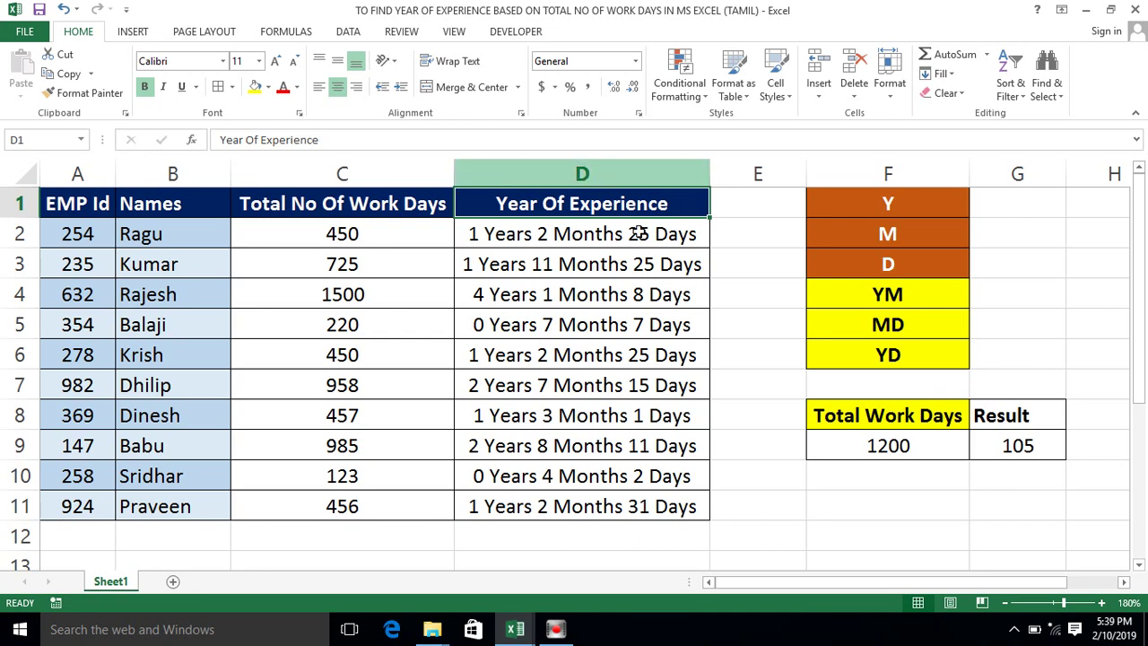
pyautogui.click(762, 298)
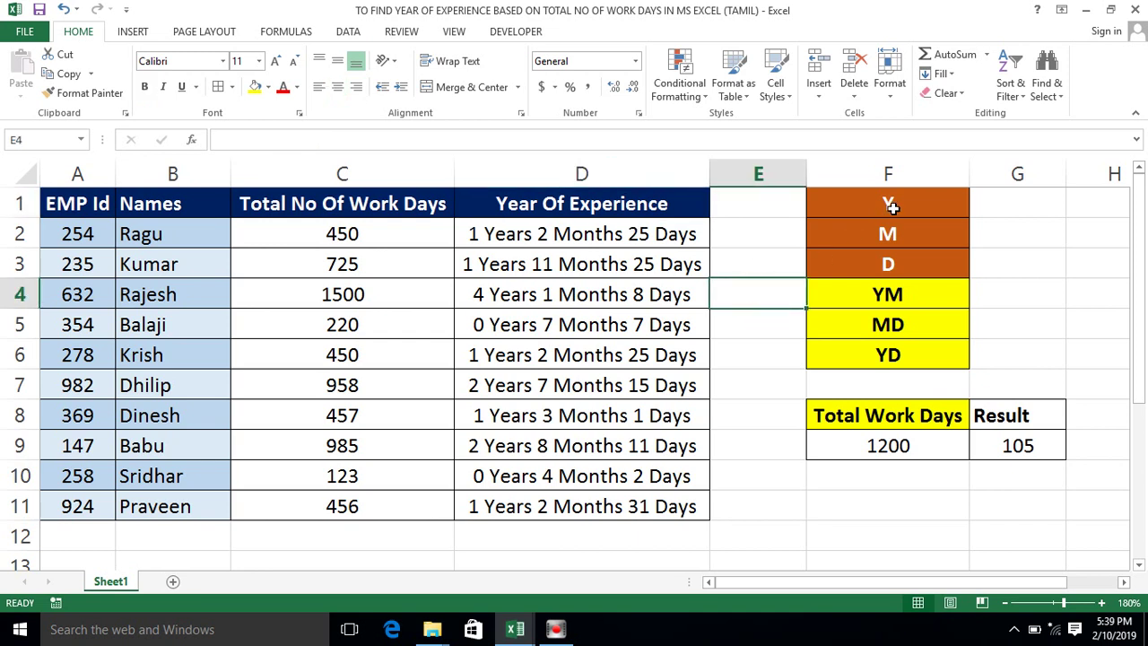
pyautogui.moveTo(892, 207); pyautogui.dragTo(888, 357)
pyautogui.click(748, 357)
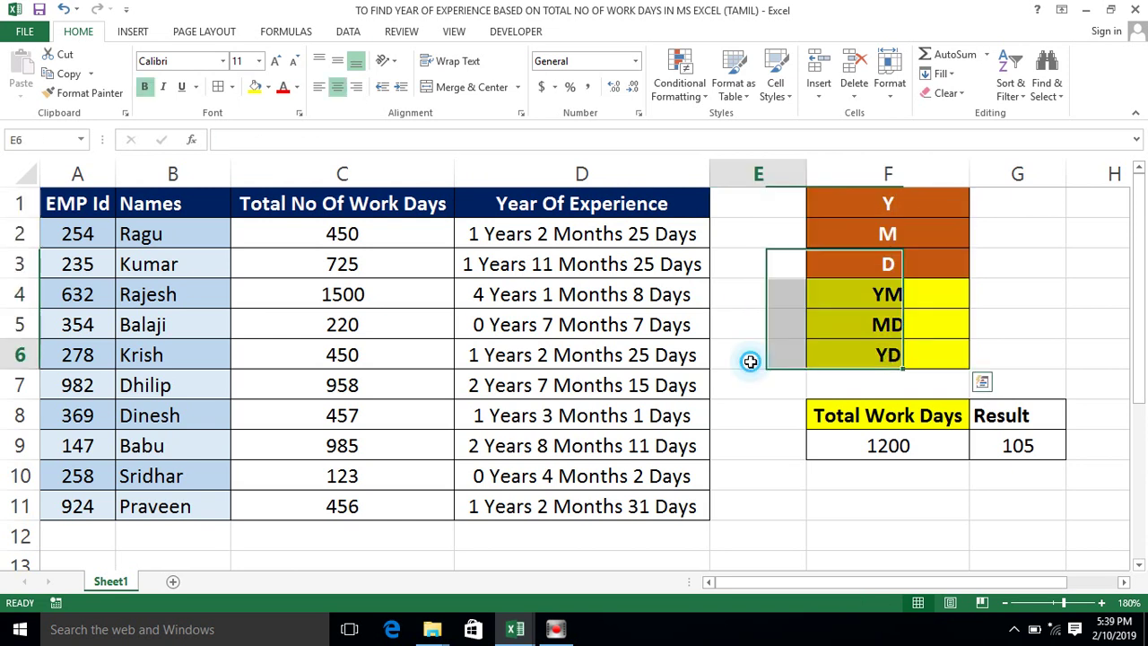
# Step: Copy the full text of the experience formula in D2, leaving the cell unchanged
pyautogui.click(570, 227)
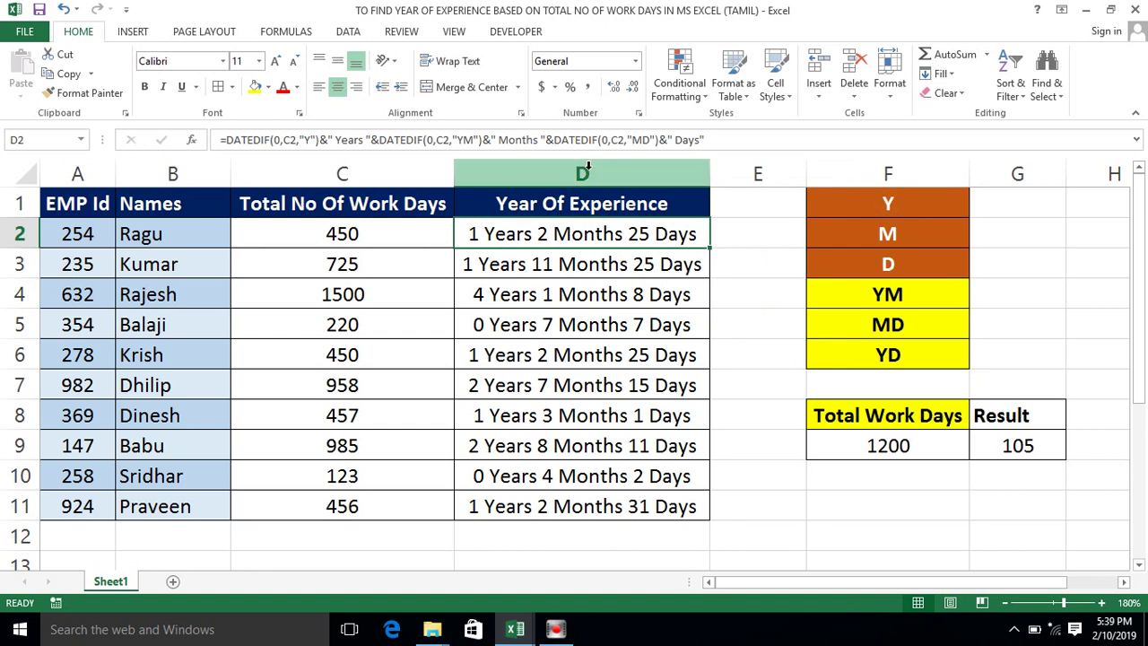
pyautogui.click(710, 141)
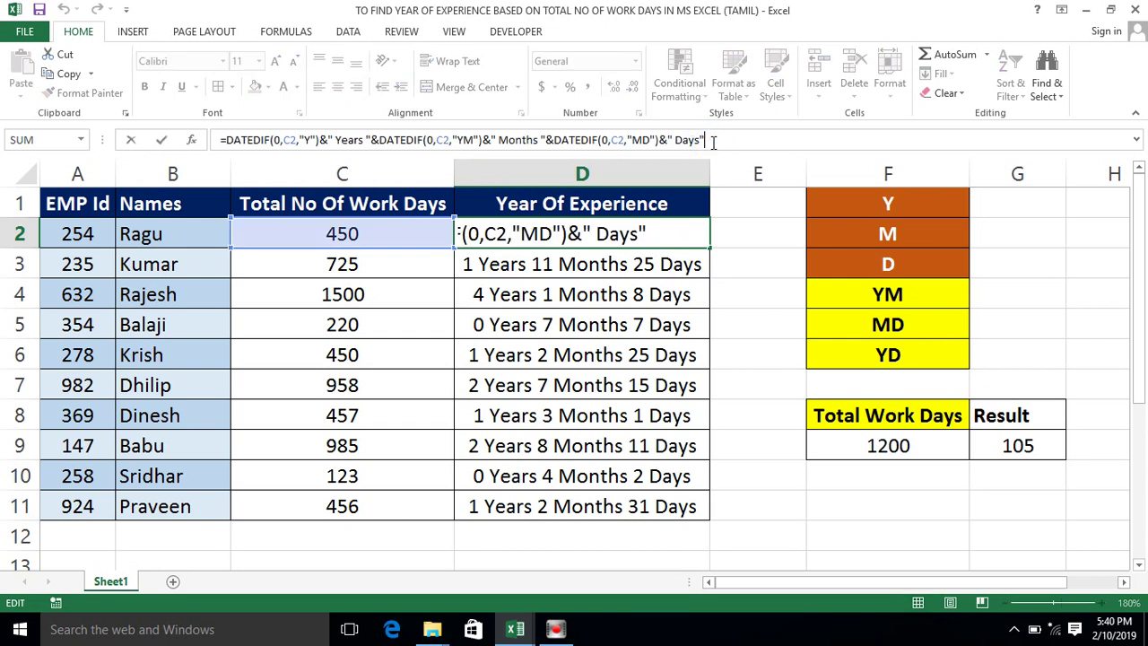
pyautogui.hotkey('shift', 'Home')
pyautogui.hotkey('ctrl', 'c')
pyautogui.press('Escape')
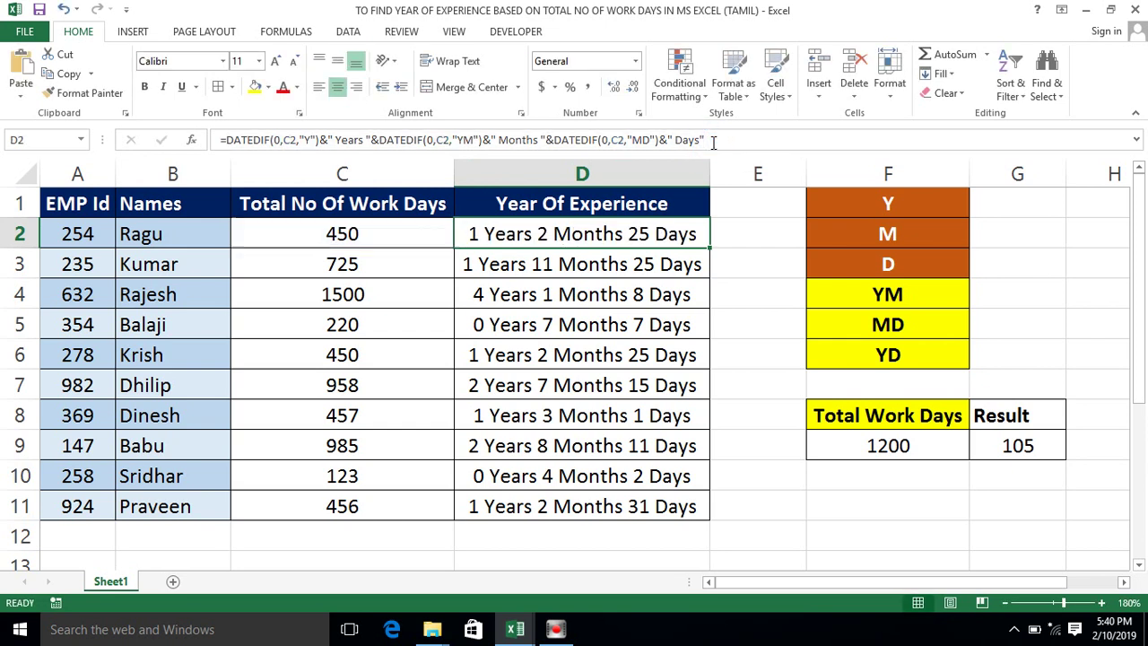
# Step: Paste the copied DATEDIF formula into D13 below the employee table as visible plain text
pyautogui.press('Down')
pyautogui.press('Down')
pyautogui.press('Down')
pyautogui.press('Down')
pyautogui.press('Down')
pyautogui.press('Down')
pyautogui.press('Down')
pyautogui.press('Down')
pyautogui.press('Down')
pyautogui.press('Down')
pyautogui.press('Down')
pyautogui.press('Down')
pyautogui.press('Down')
pyautogui.press('Down')
pyautogui.press('Down')
pyautogui.press('Down')
pyautogui.press('Up')
pyautogui.press('Up')
pyautogui.press('Up')
pyautogui.press('Up')
pyautogui.press('Up')
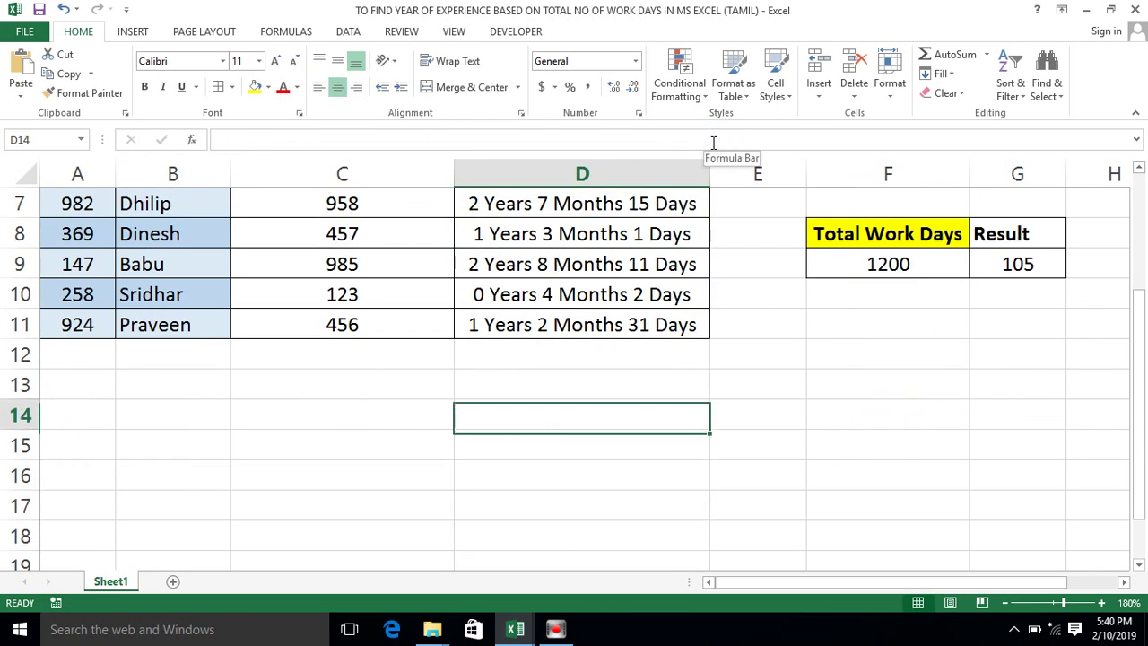
pyautogui.press('F2')
pyautogui.hotkey('ctrl', 'v')
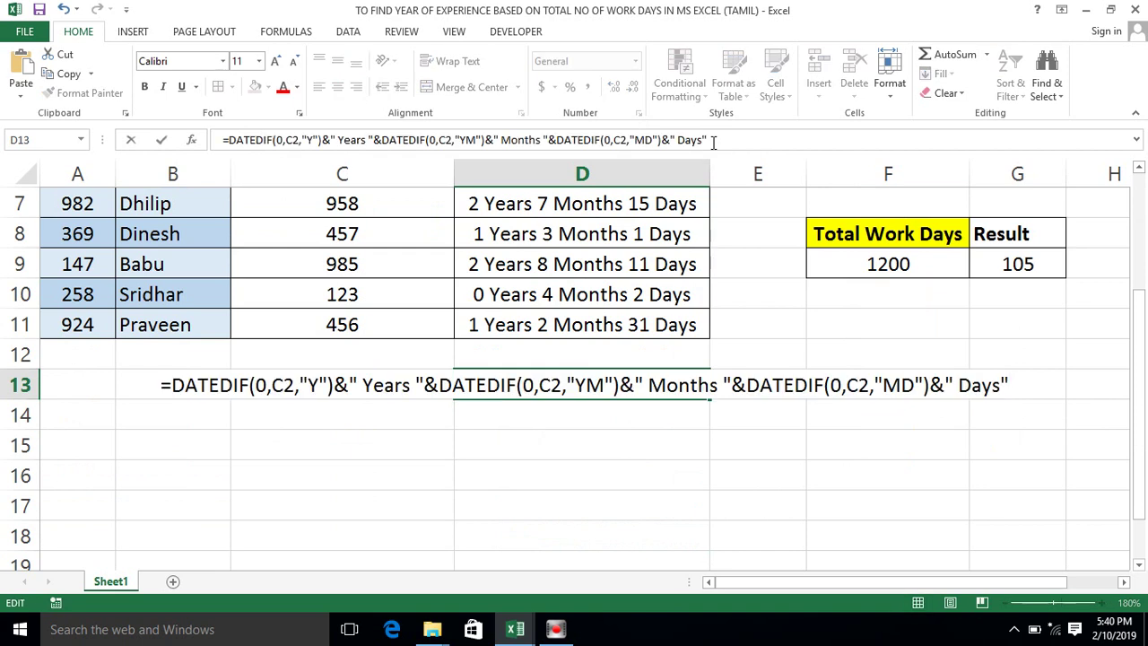
pyautogui.press('Return')
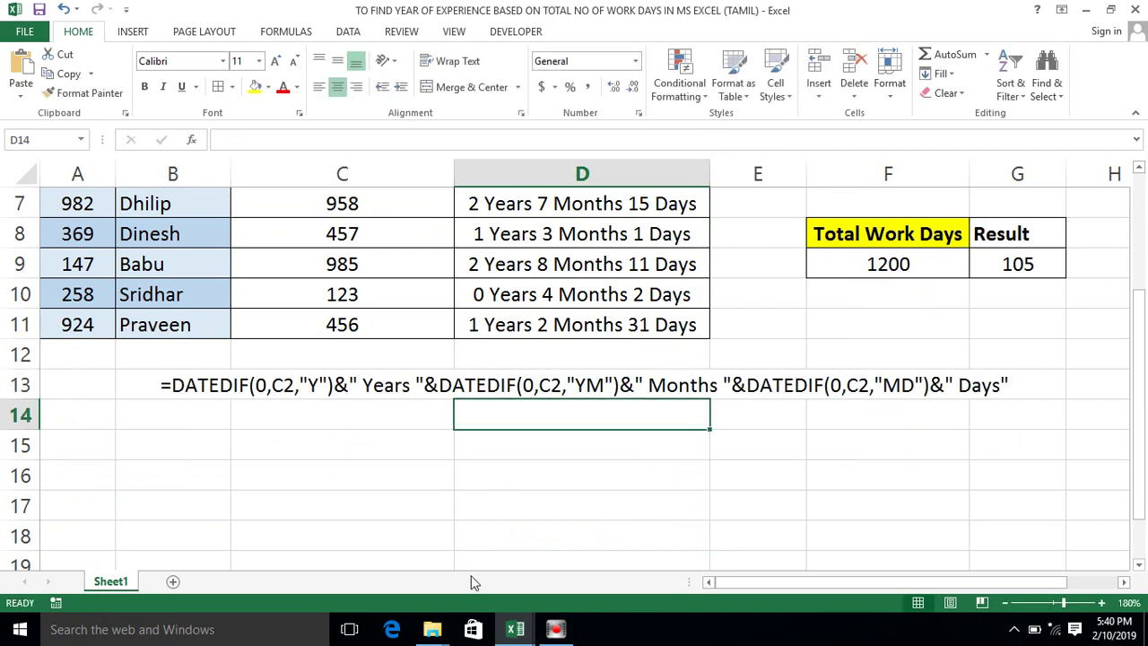